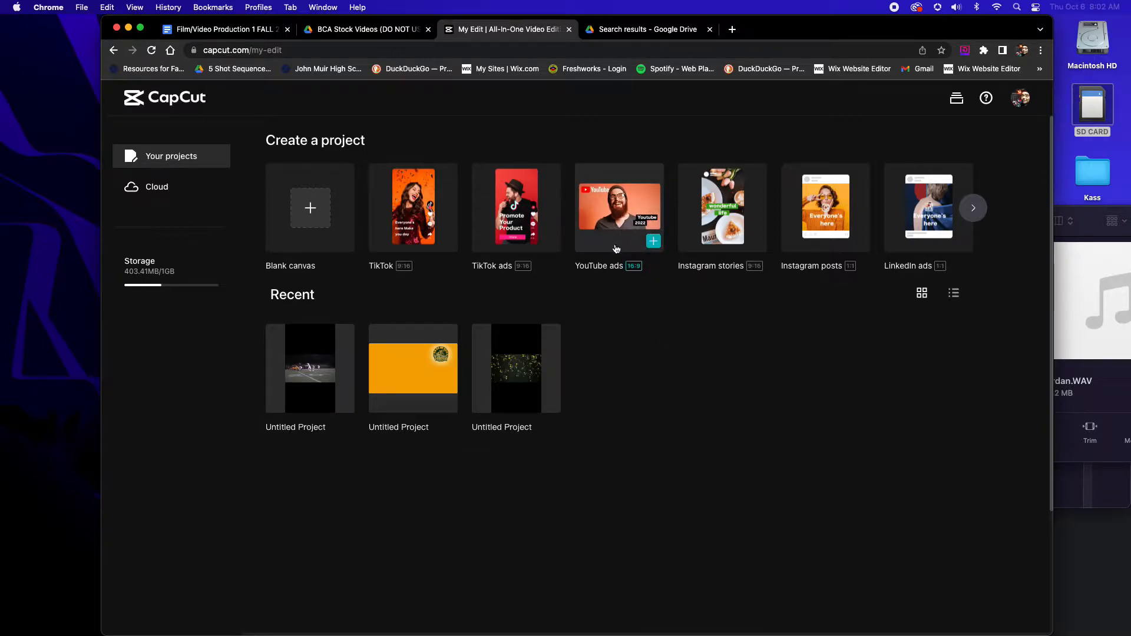
Create a project from the 16:9 YouTube ads preset and go through the new-feature introduction to the end
left_click(653, 242)
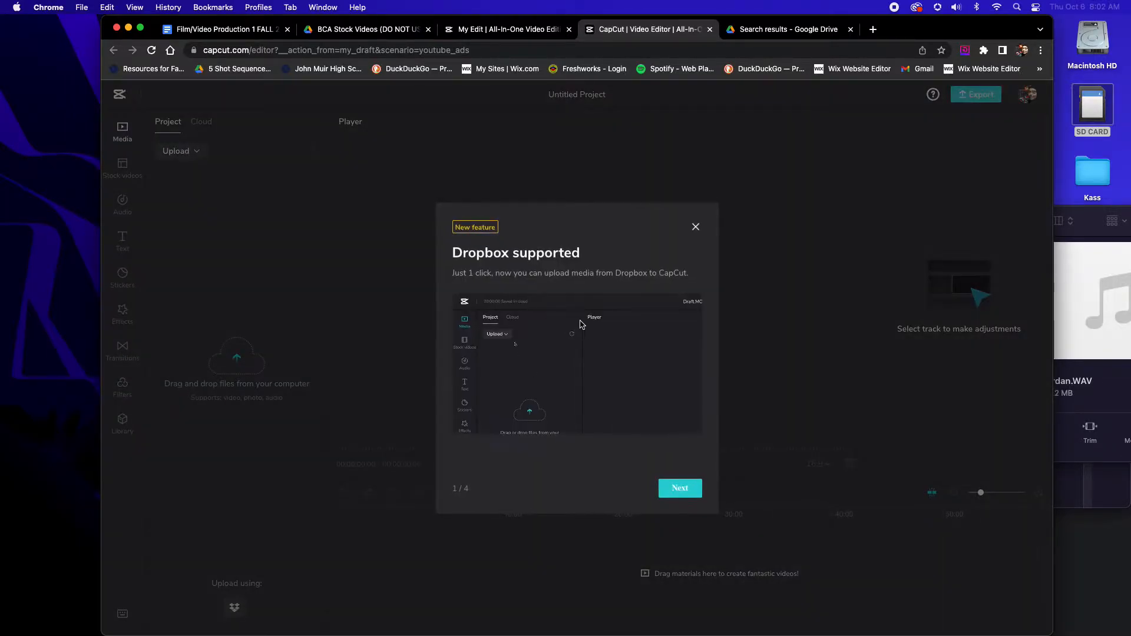
left_click(680, 489)
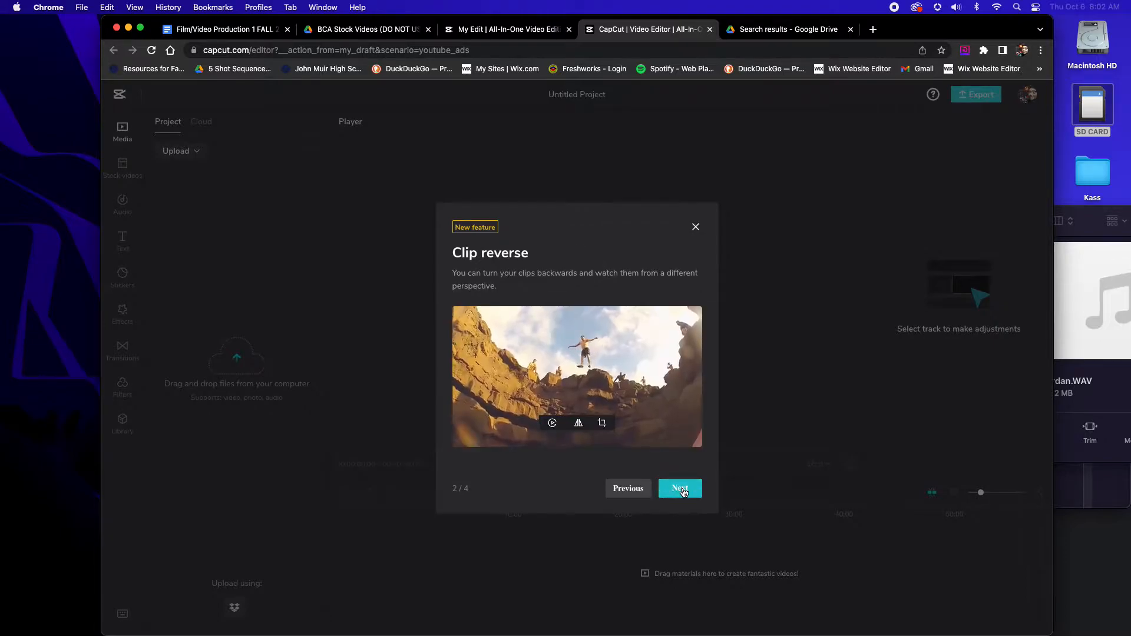
left_click(682, 489)
left_click(682, 489)
left_click(682, 489)
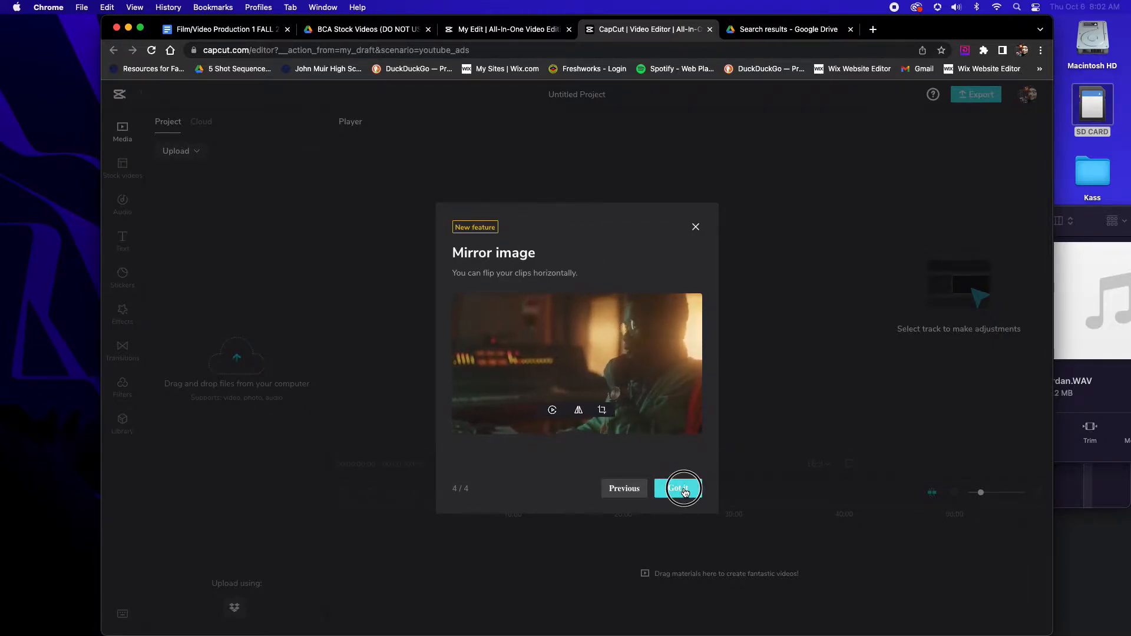
left_click(684, 490)
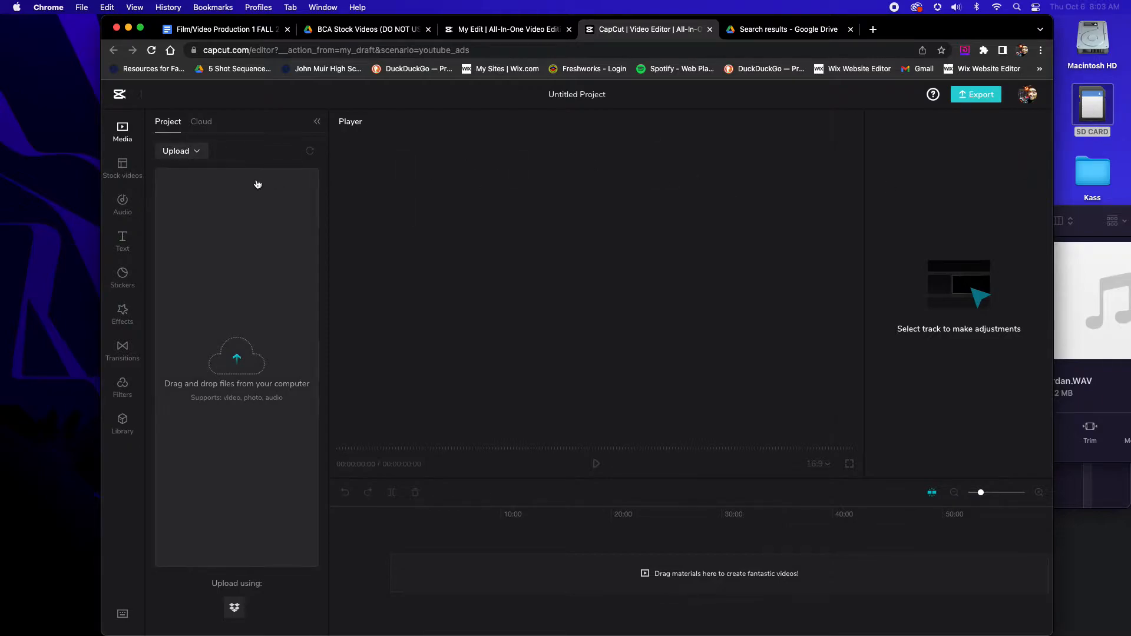
Upload the "First Choice" WAV recording from the SD CARD into the project media
left_click(184, 153)
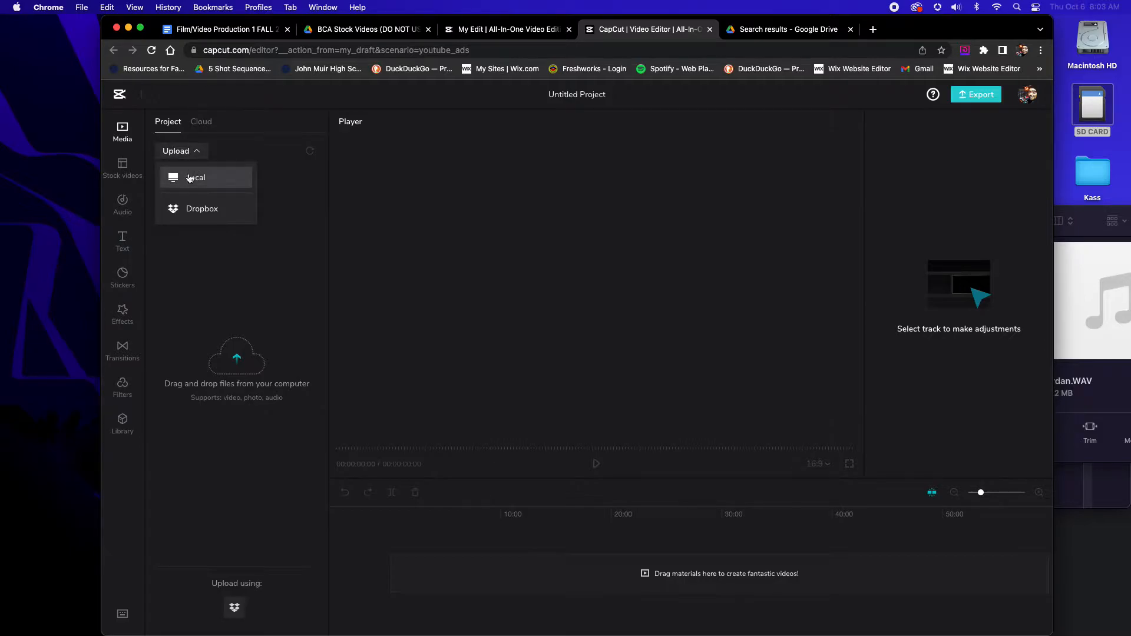
left_click(190, 178)
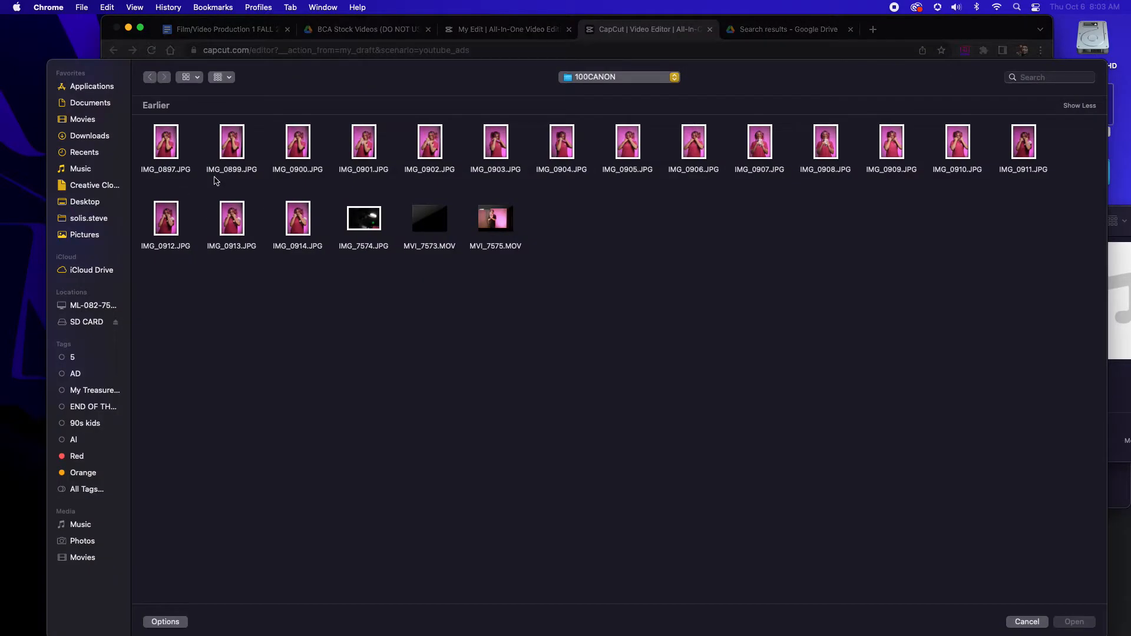
left_click(87, 323)
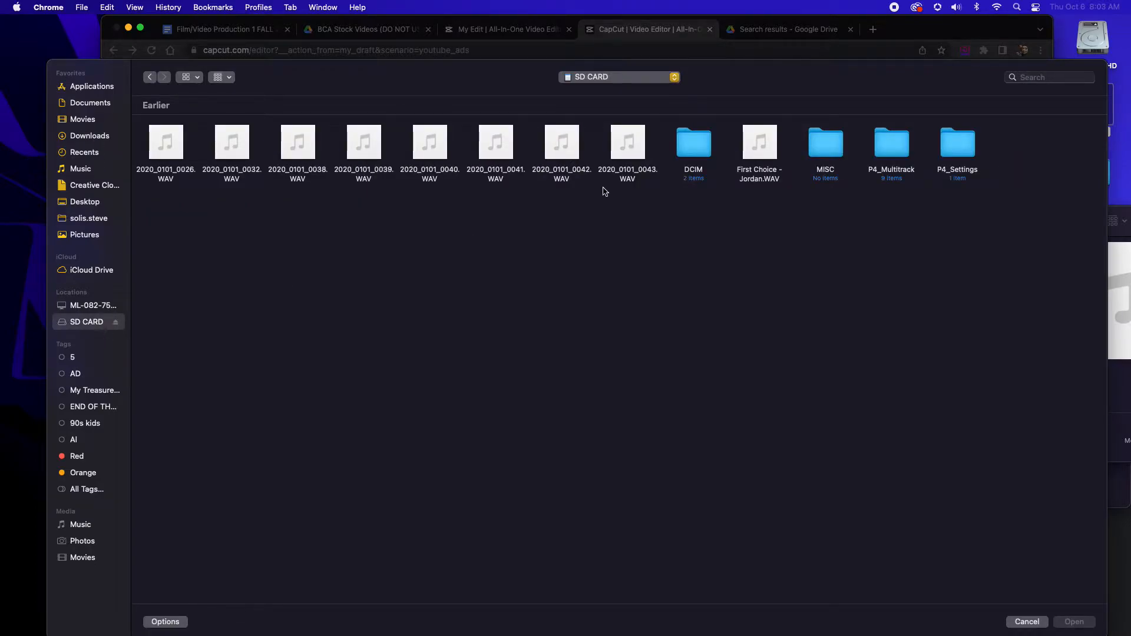
left_click(777, 173)
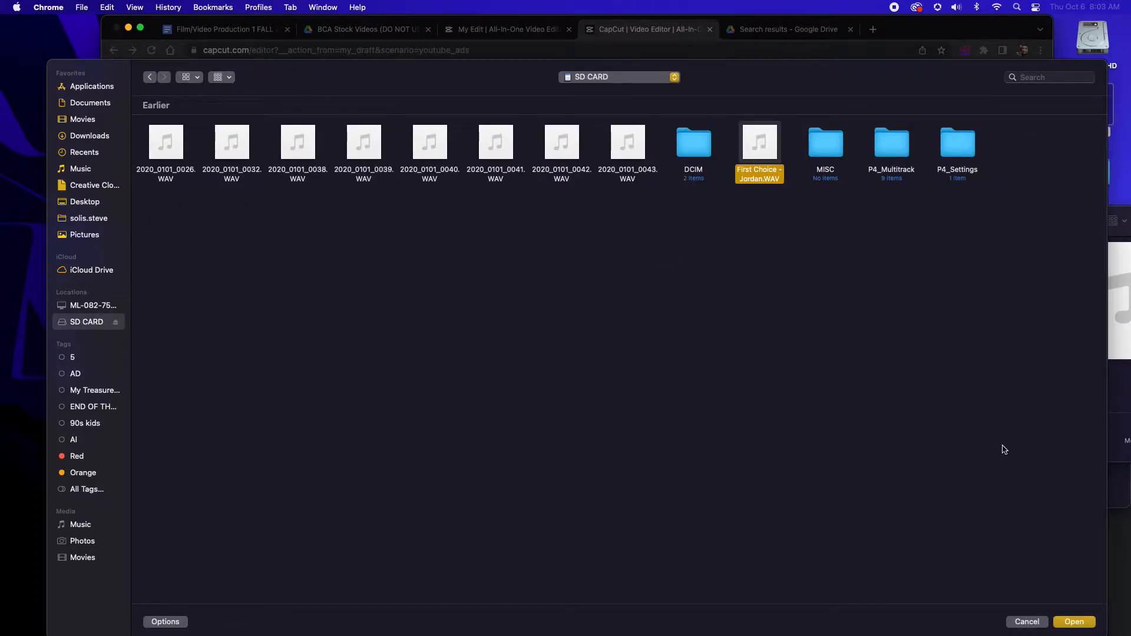
left_click(1074, 622)
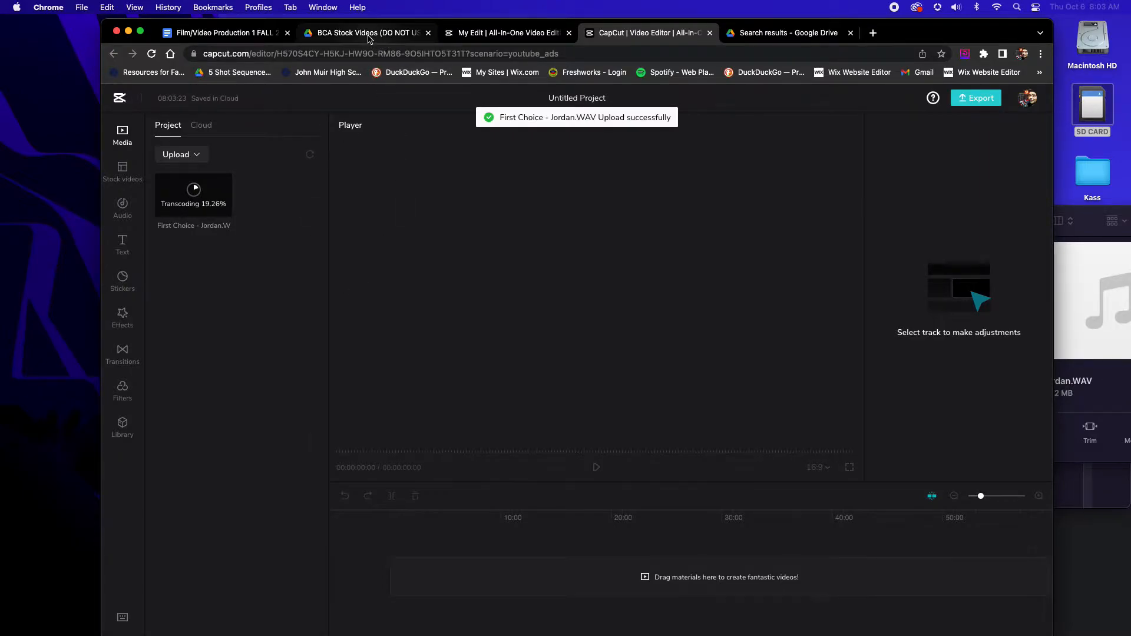
Search the computer for "mustangs media" and upload MUSTANGS-MEDIA-TV-Logo.jpg into the project media
mouse_move(231, 192)
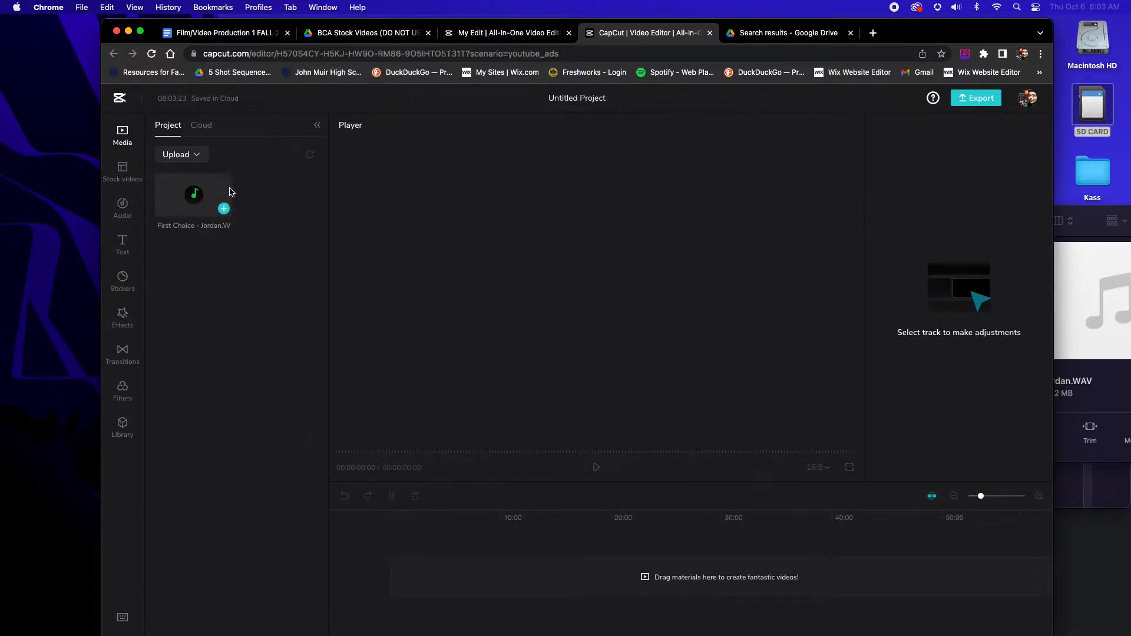
left_click(176, 154)
left_click(188, 187)
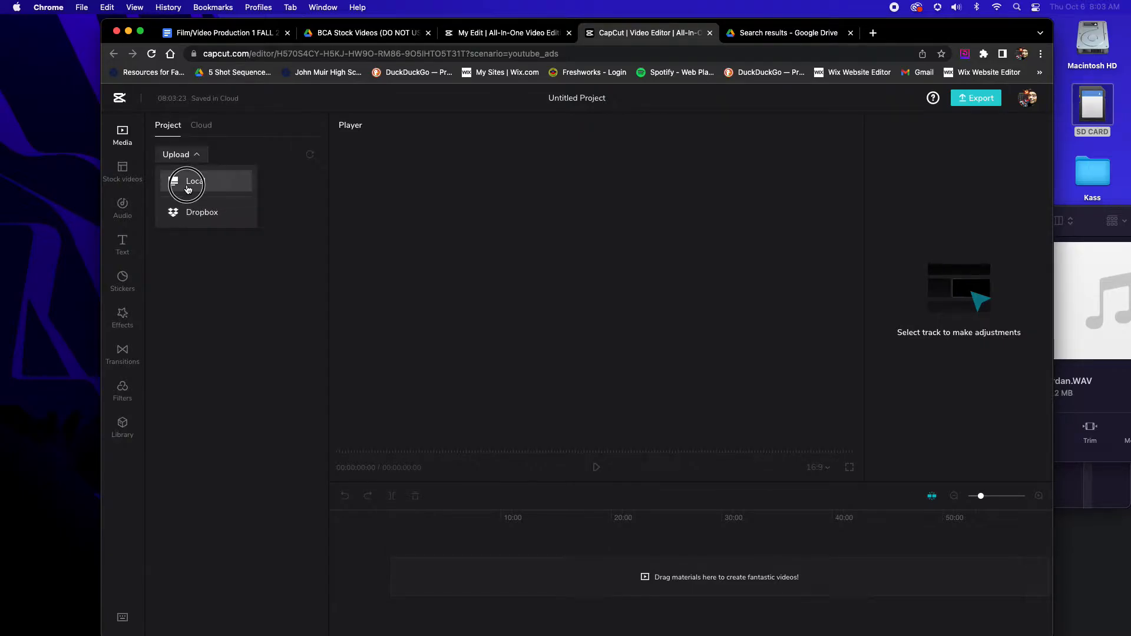
left_click(1032, 77)
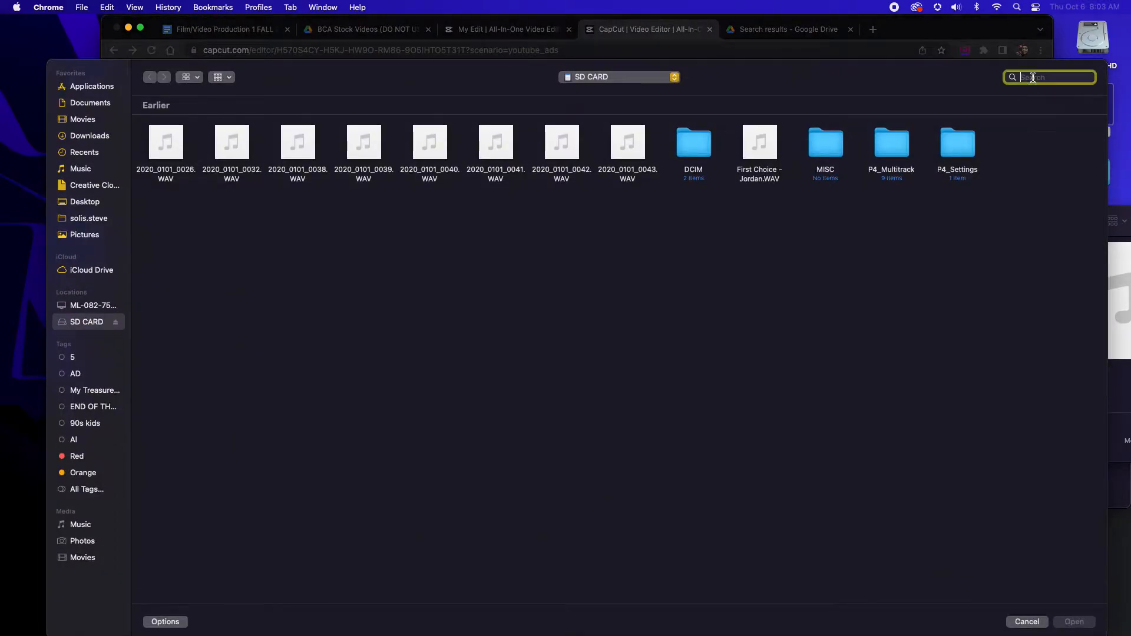
type("mustang")
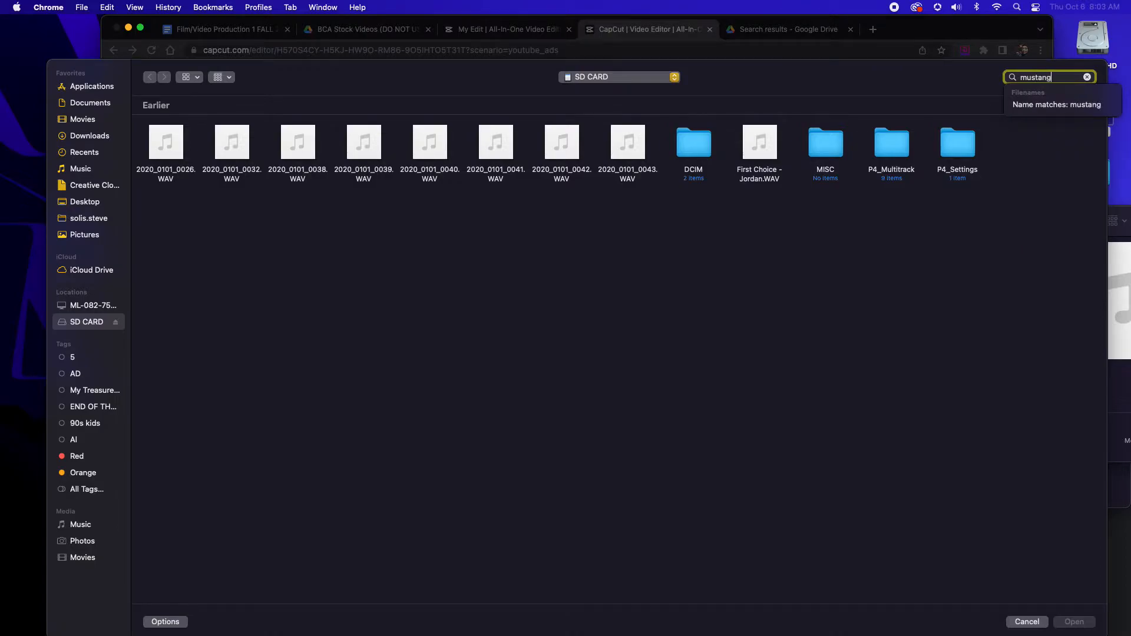
type("s me")
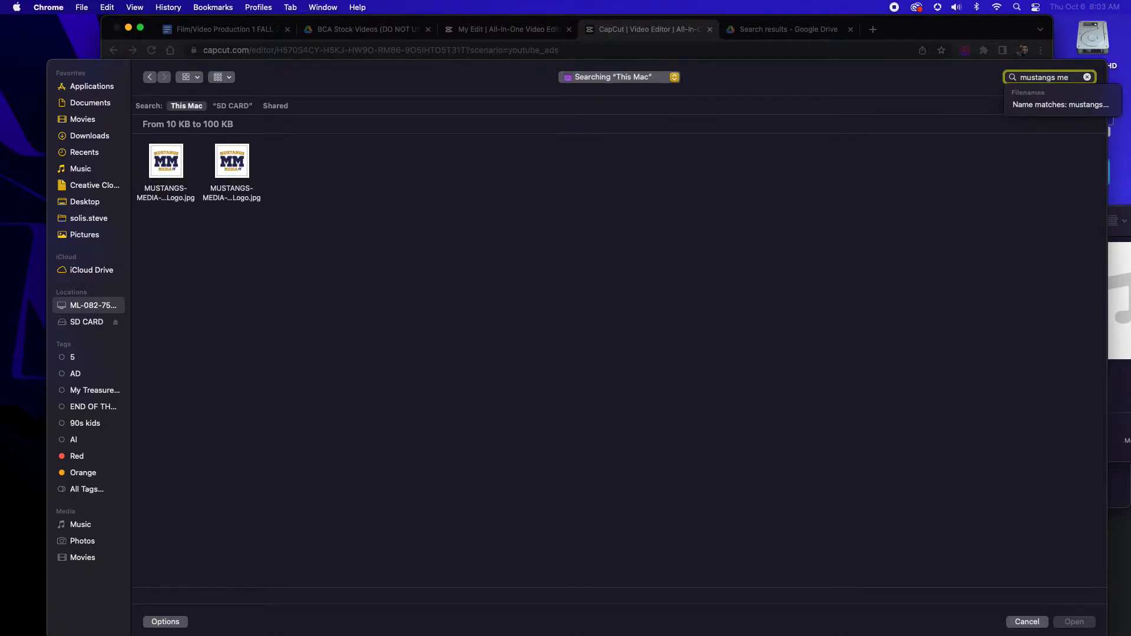
key("Return")
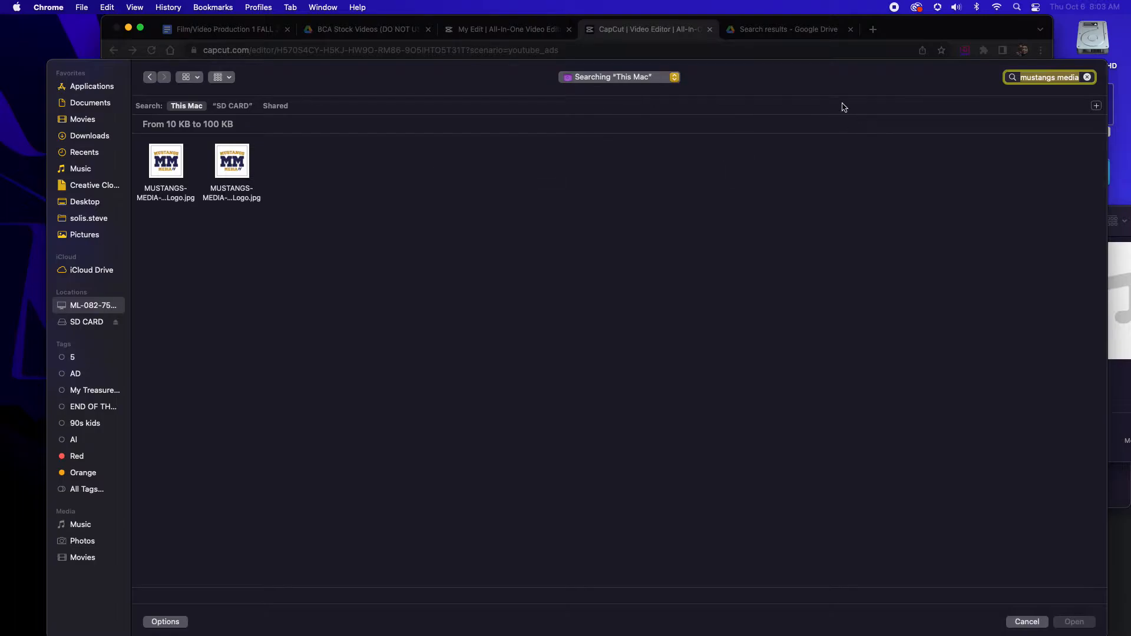
left_click(180, 174)
left_click(1076, 622)
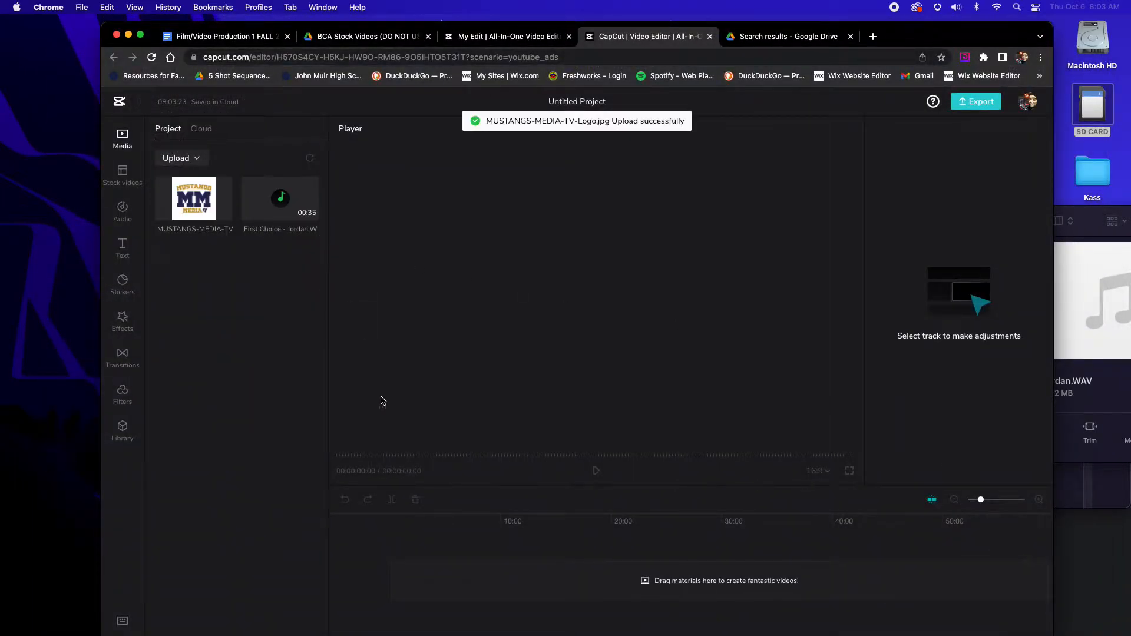
Place the Mustangs Media logo at the start of the timeline and trim it to 00:03:13
left_click_drag(204, 203, 387, 571)
key("space")
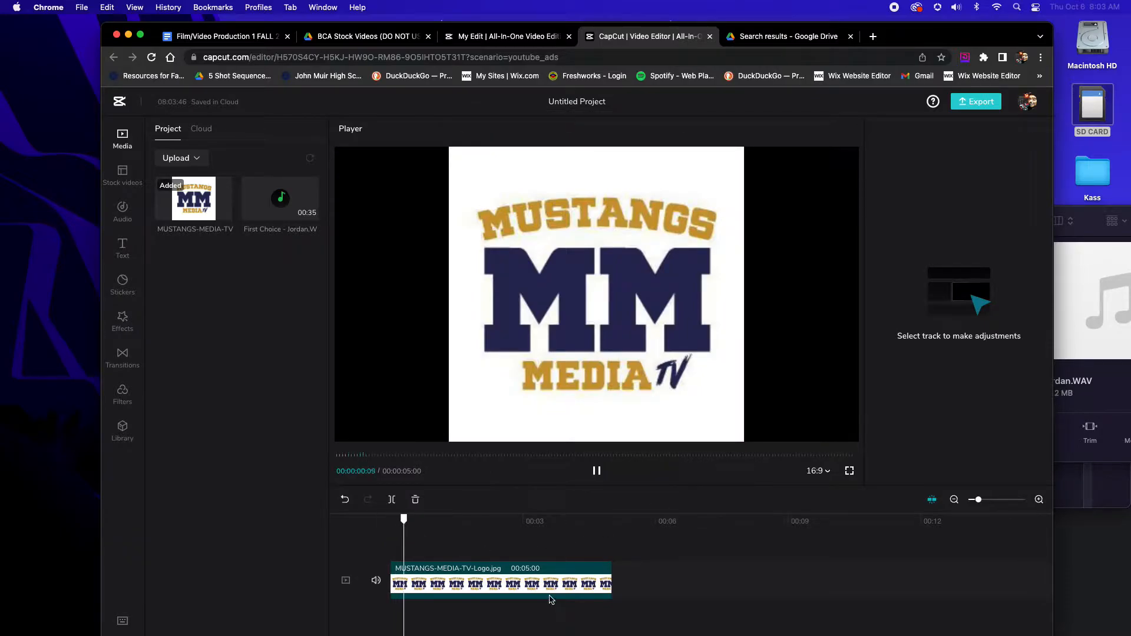
key("space")
left_click(608, 584)
left_click_drag(613, 581, 544, 581)
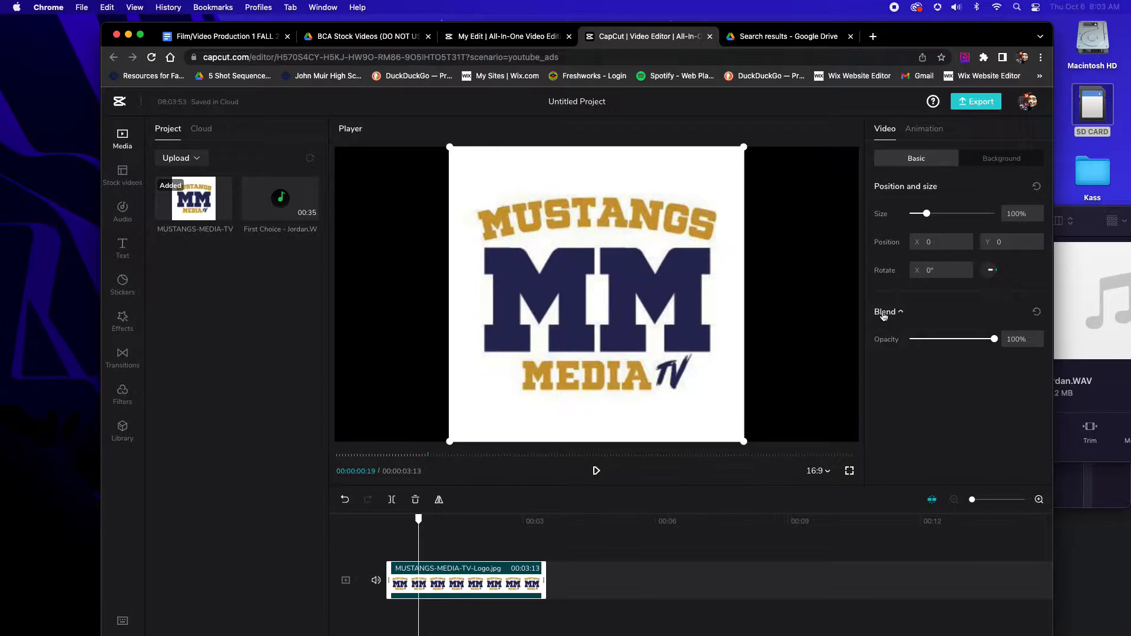
Apply the "Shrink and bo..." combo animation to the logo clip and deselect the clip
left_click(924, 128)
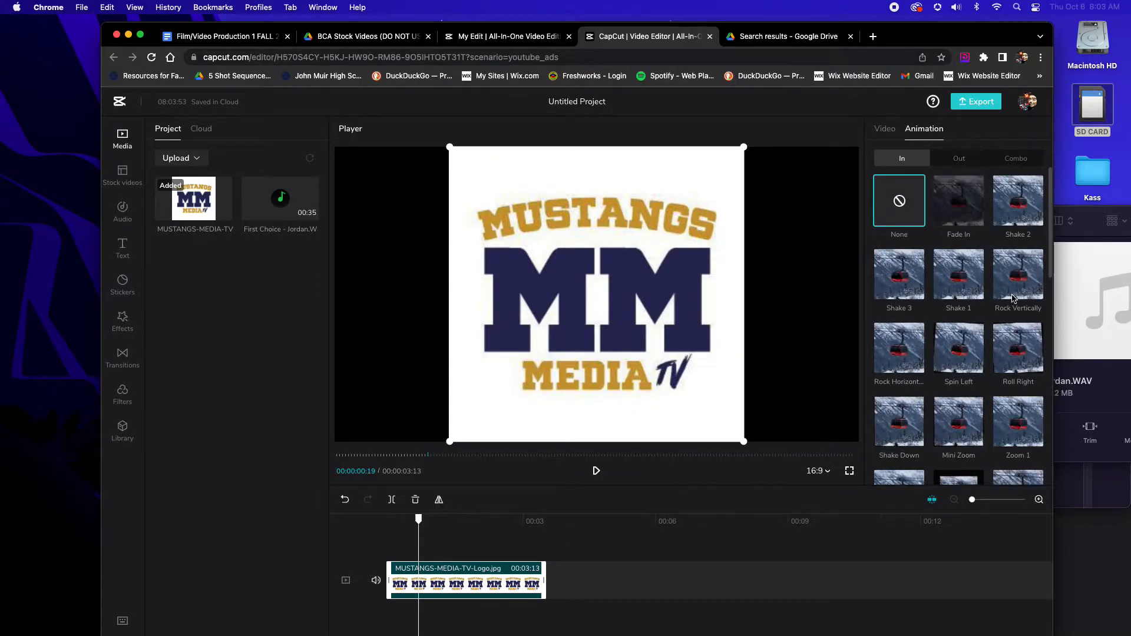
left_click(1014, 158)
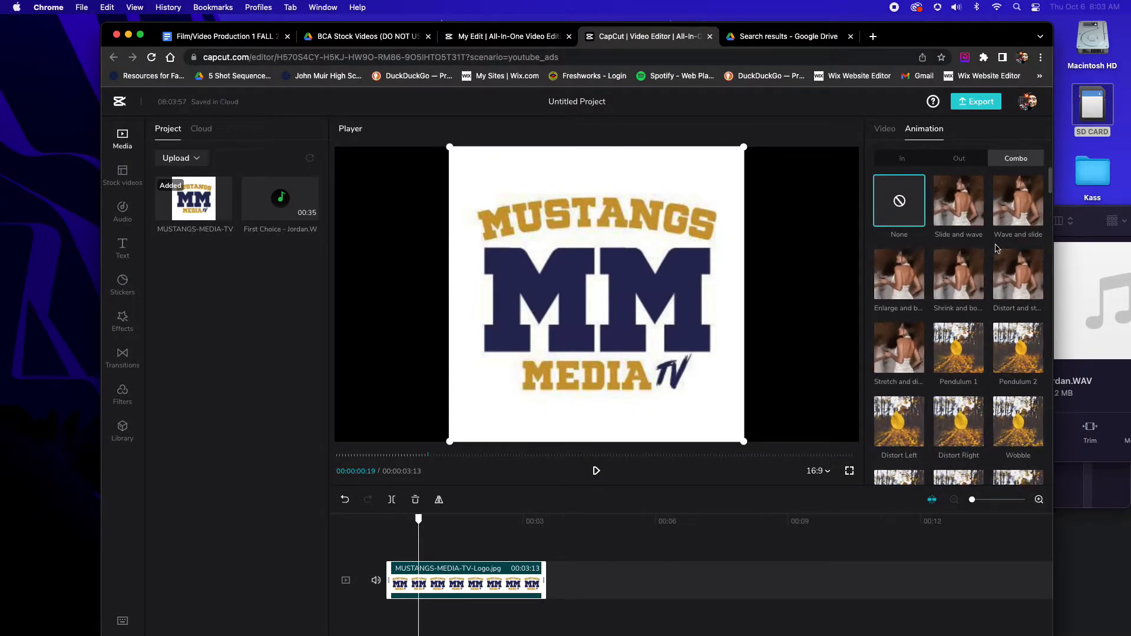
left_click(959, 274)
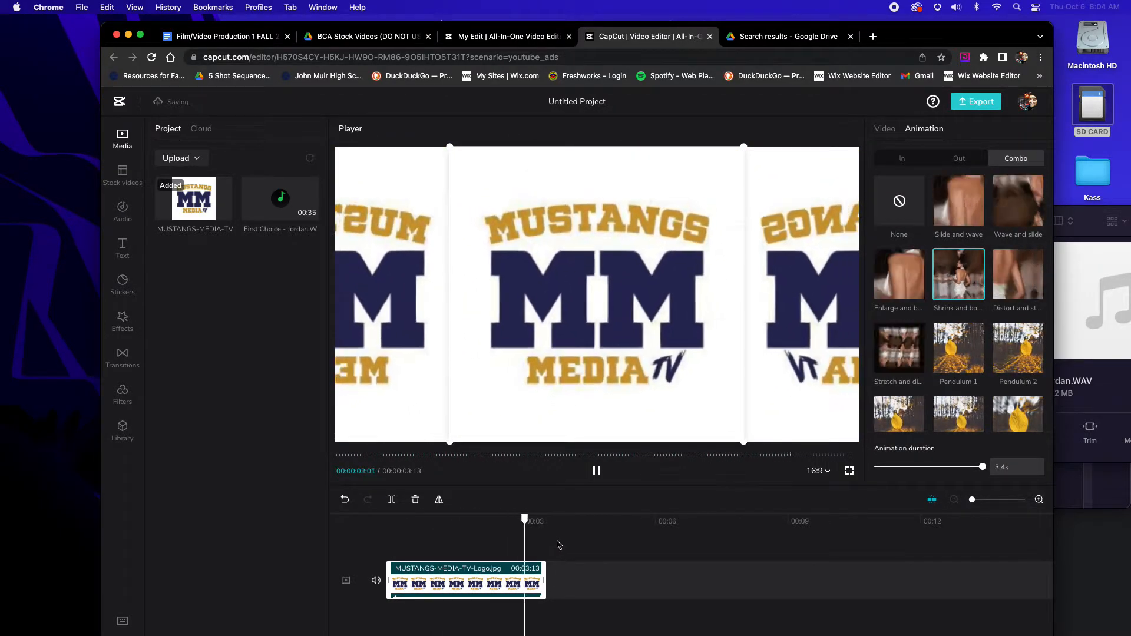
left_click(563, 544)
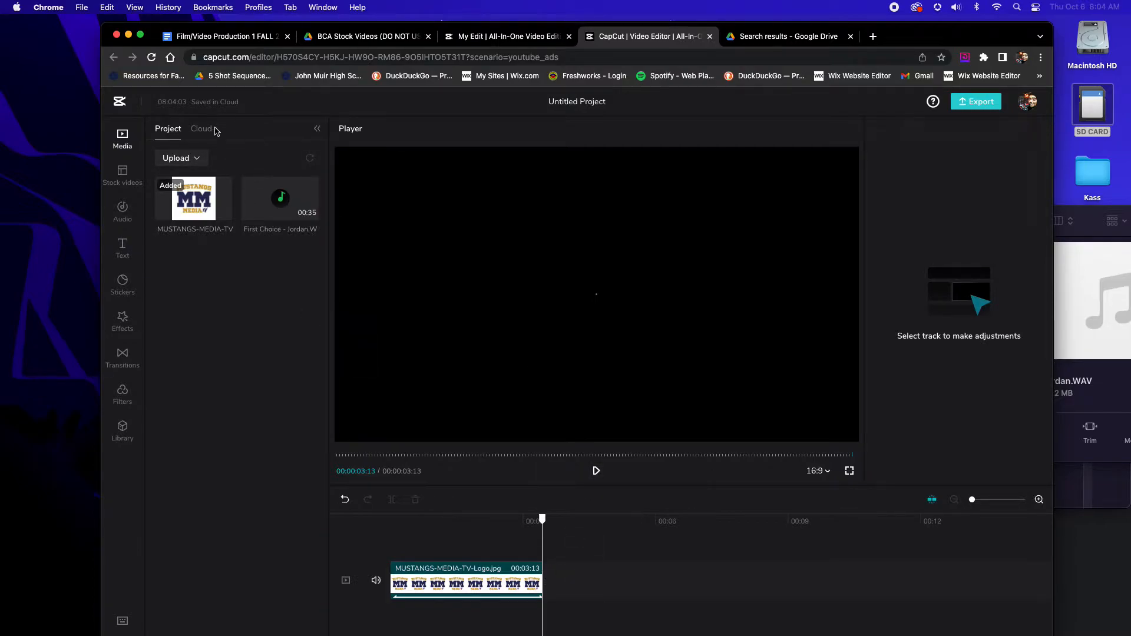
Add the horizontal two-second color-bars stock video from the Animation category after the logo clip
left_click(125, 171)
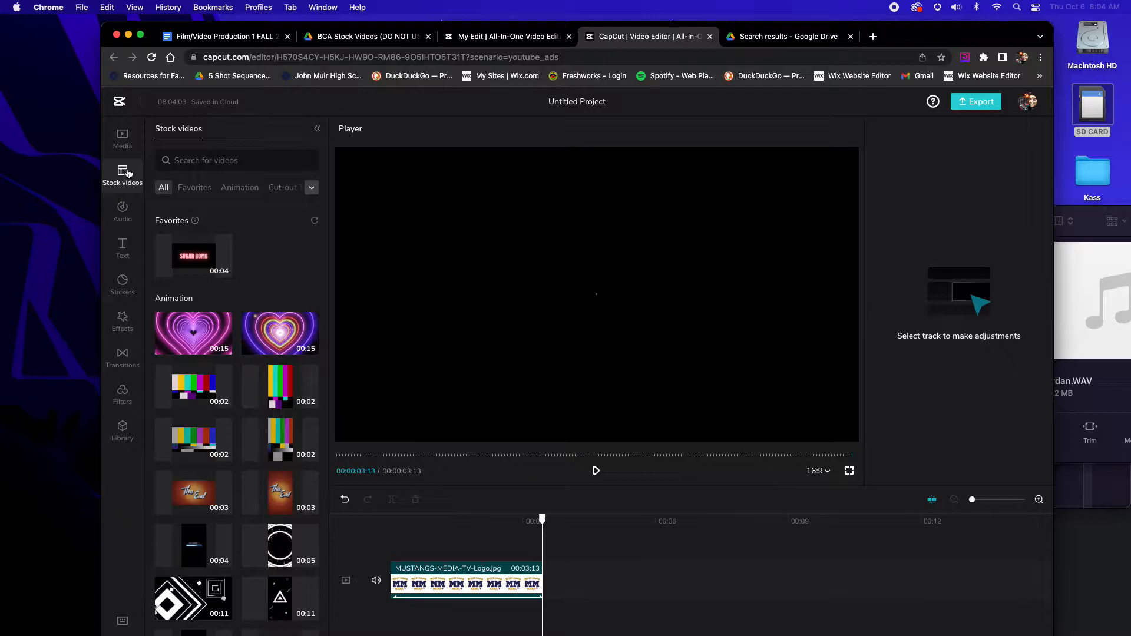
left_click_drag(325, 259, 324, 336)
mouse_move(301, 255)
scroll(283, 224, "up", 15)
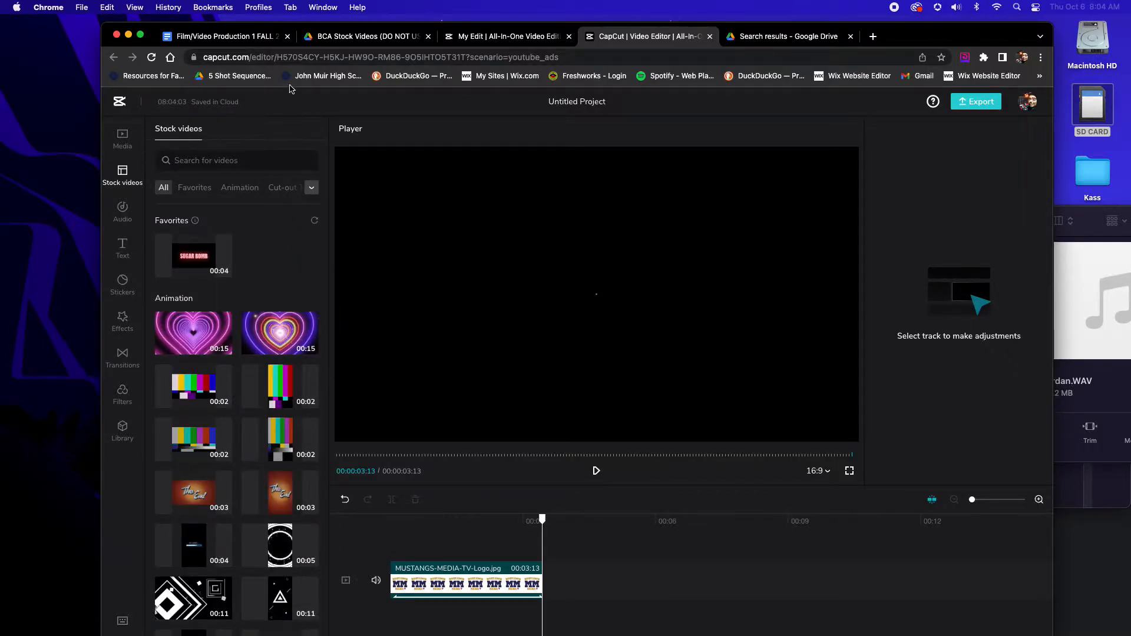
mouse_move(206, 280)
left_click(226, 402)
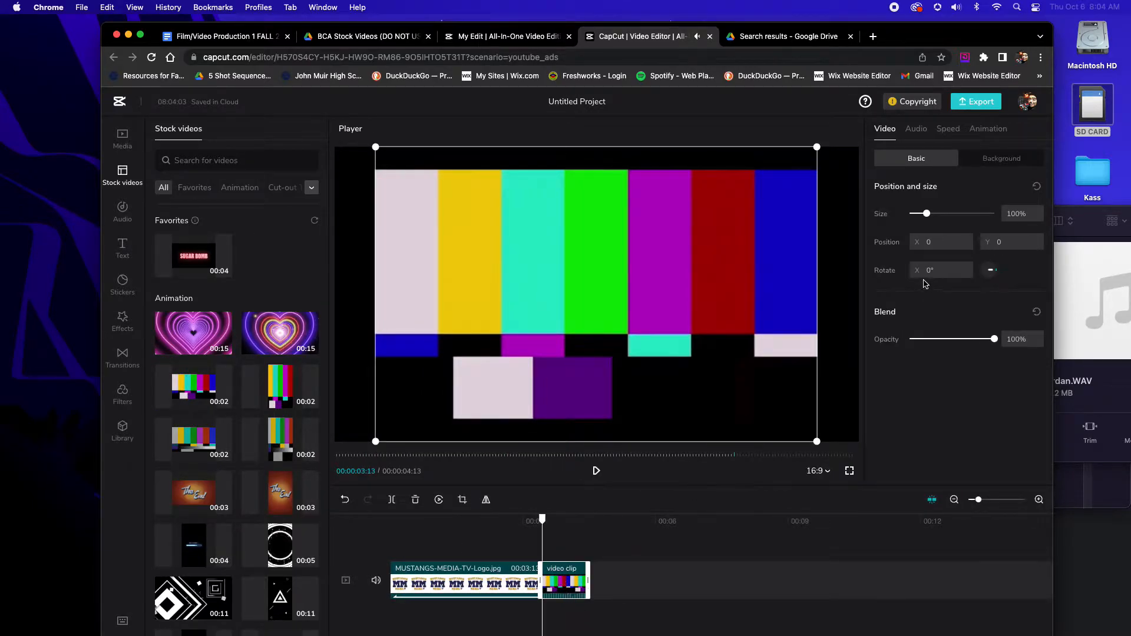
Mute the color-bars clip by setting its volume to -∞ dB and play back the cut from the logo
left_click(917, 128)
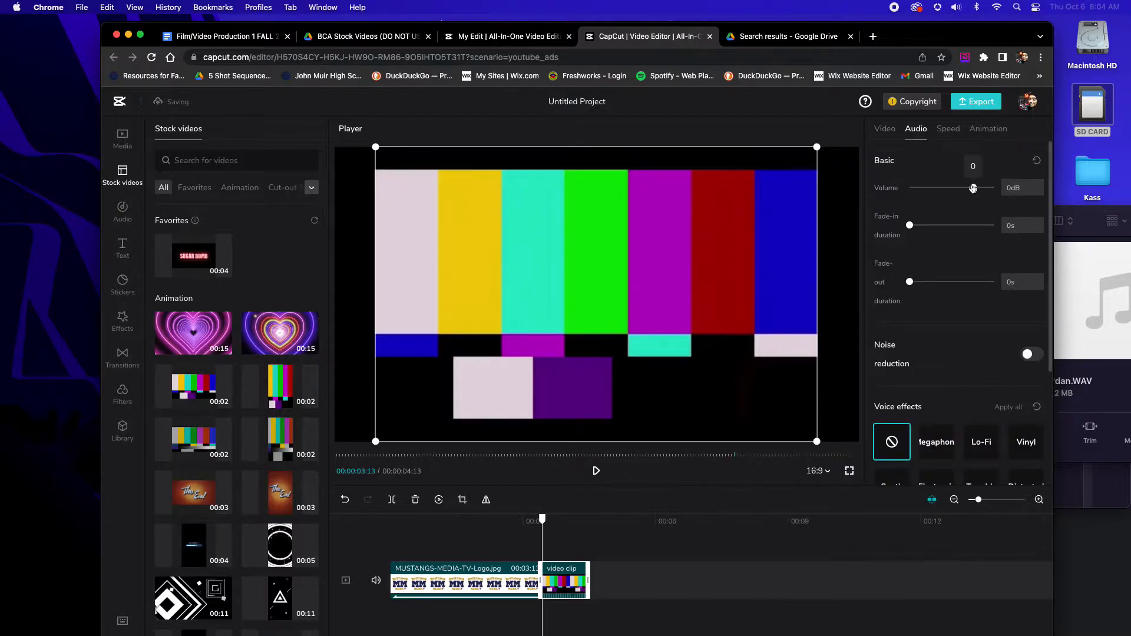
left_click(809, 199)
left_click(518, 521)
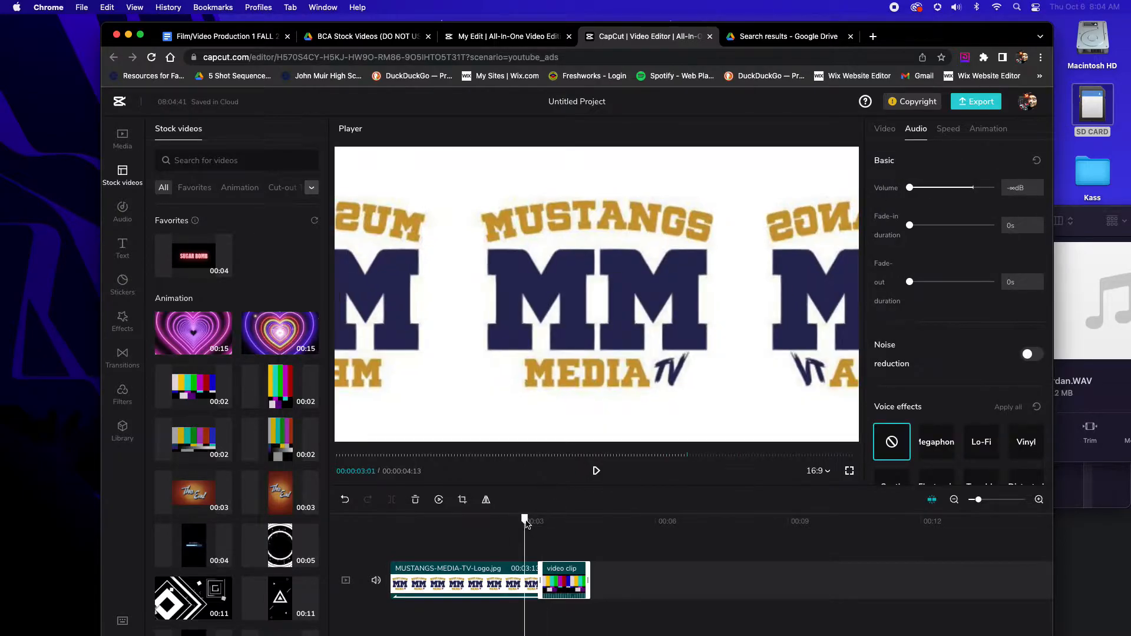
key("space")
left_click(607, 553)
Lower the color-bars clip's opacity to 0% and play back the end of the timeline
left_click(576, 578)
left_click(571, 521)
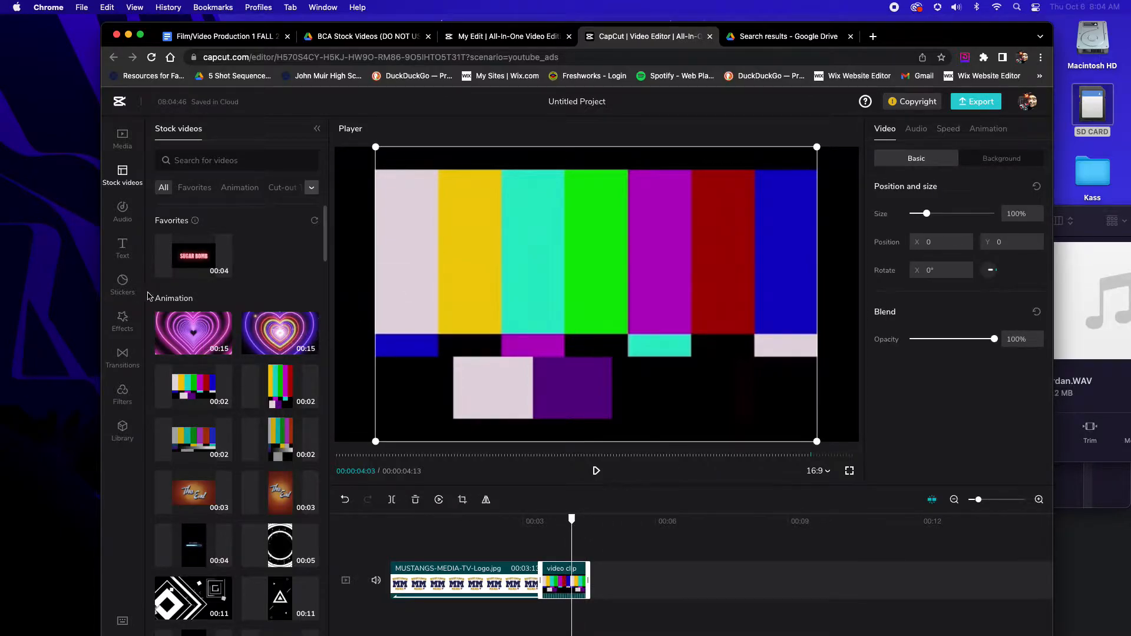
left_click(123, 319)
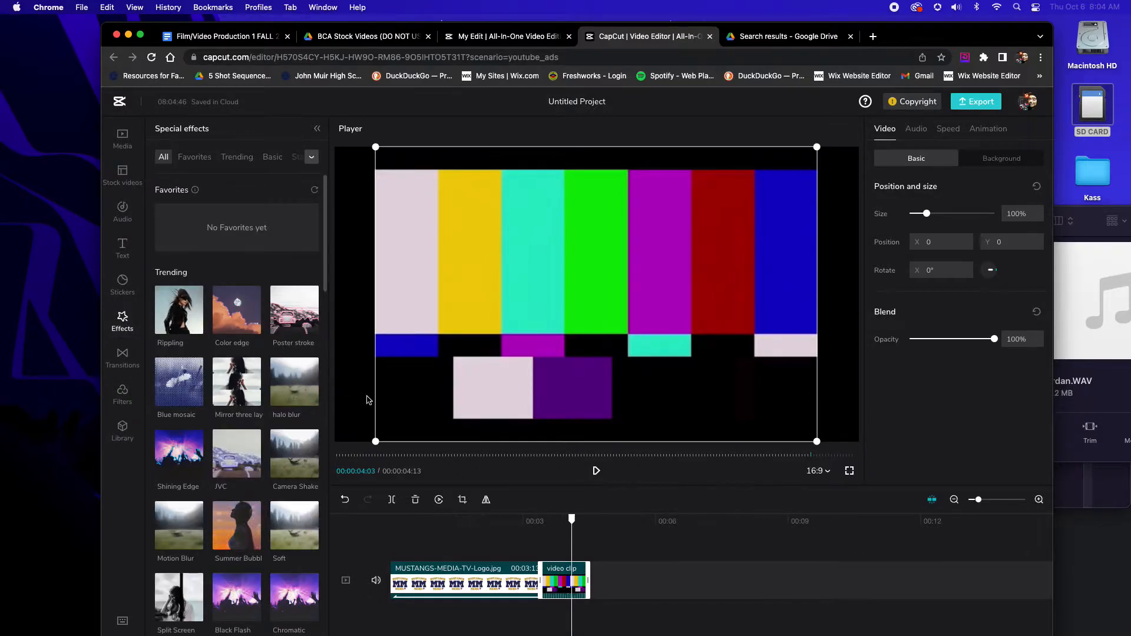
left_click(652, 531)
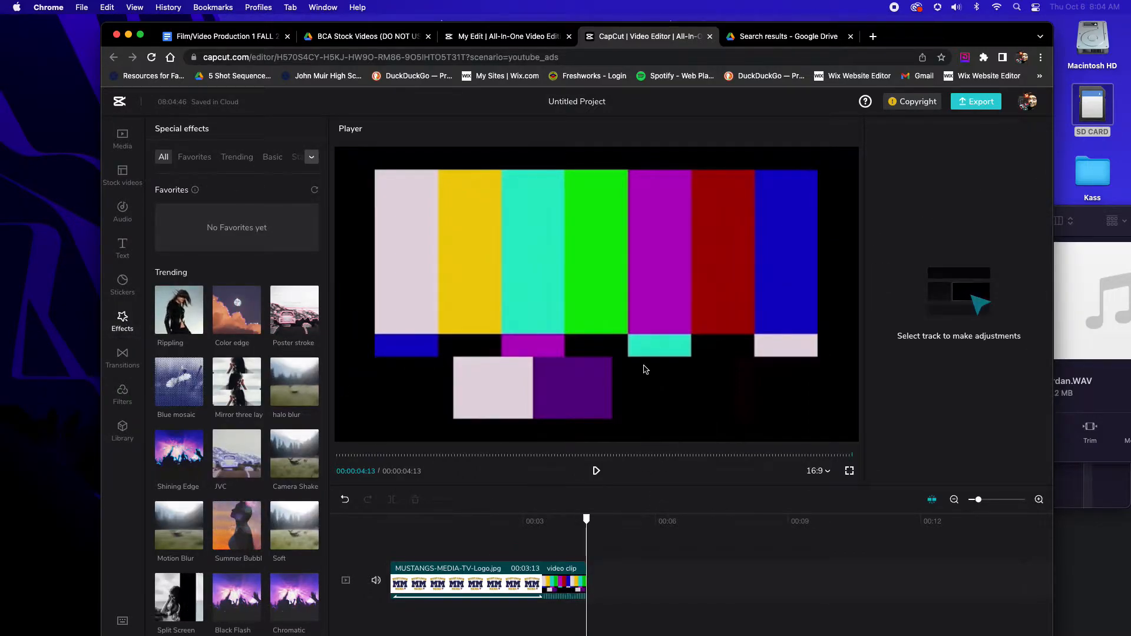
left_click(573, 582)
left_click(559, 529)
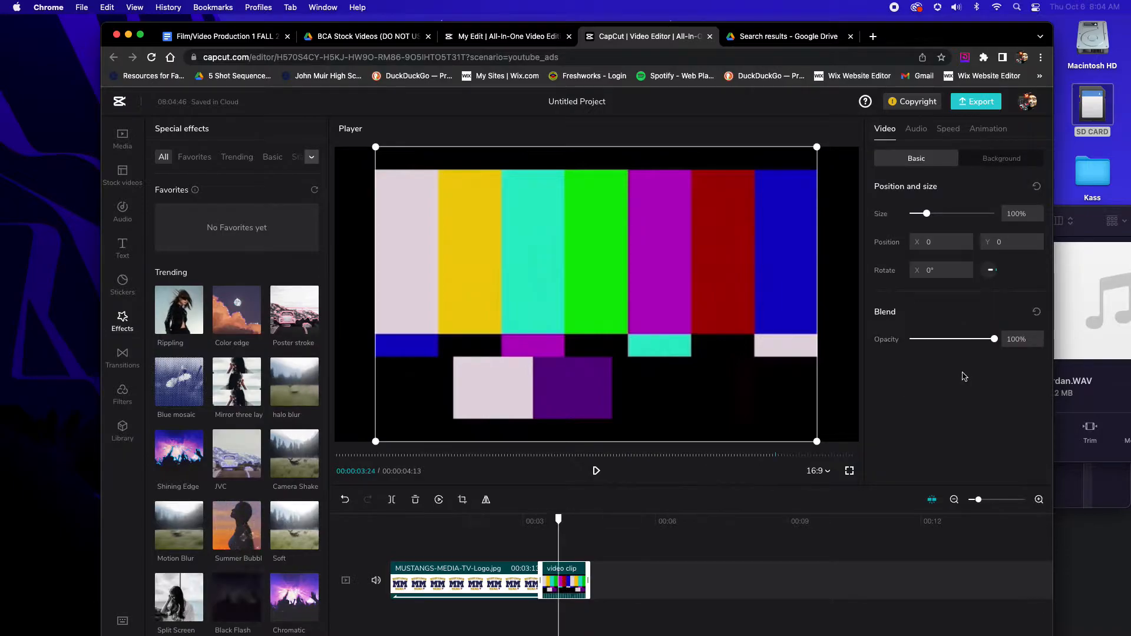
left_click_drag(994, 339, 881, 337)
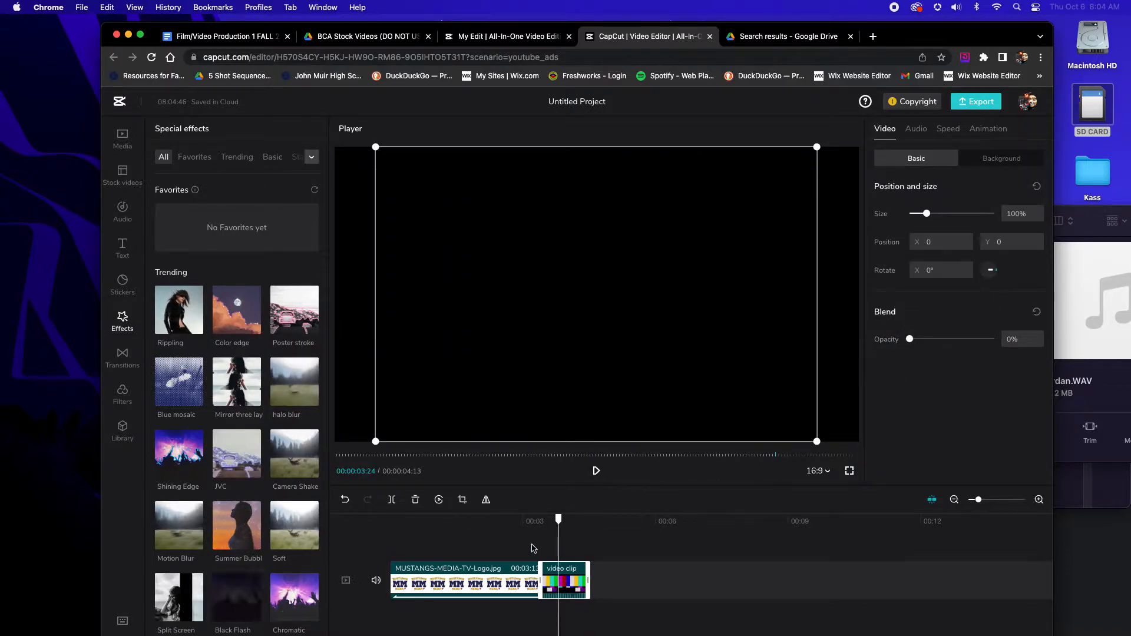
left_click(507, 530)
key("space")
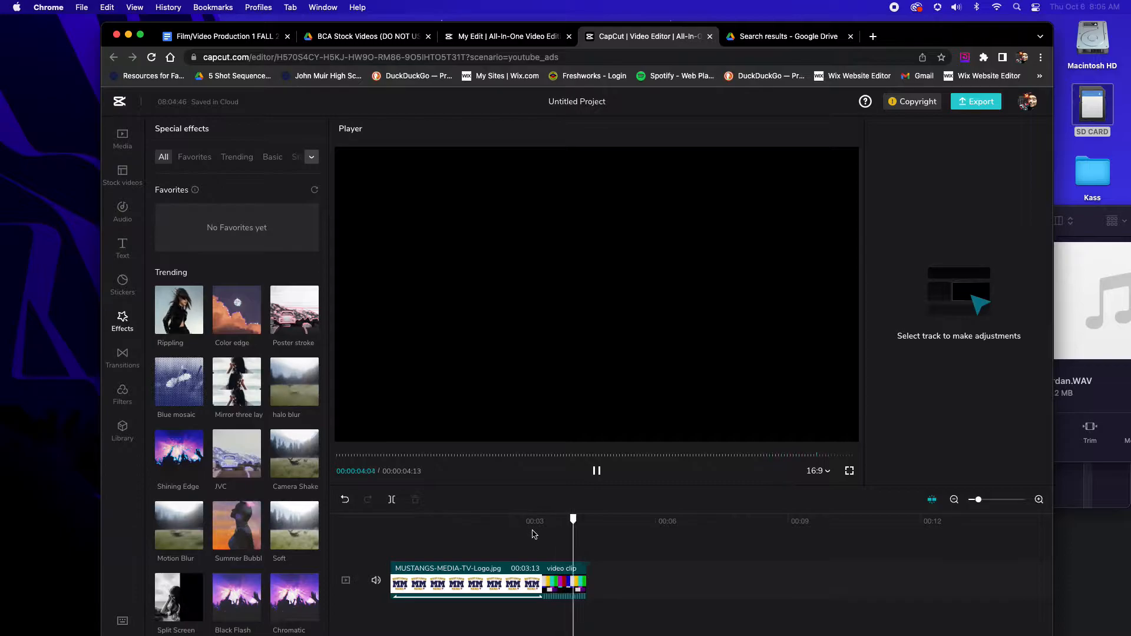
left_click(610, 561)
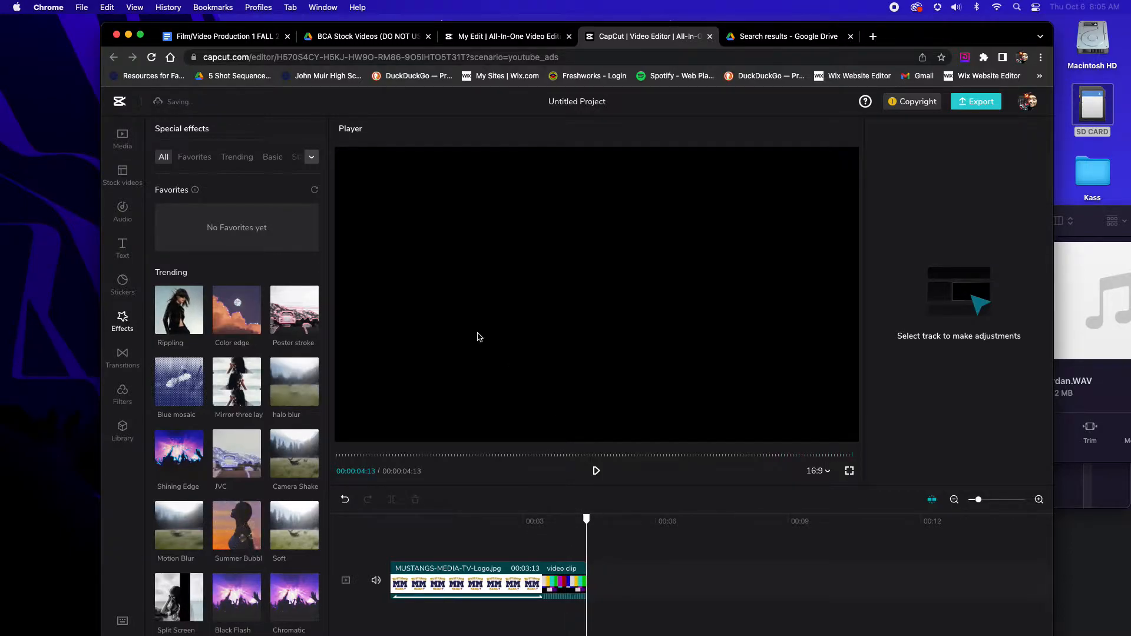
Switch to the BCA Stock Videos folder in Google Drive and download "BCA - Ribbon on Hands 720.mov" and the "top view of female hands" video
left_click(379, 39)
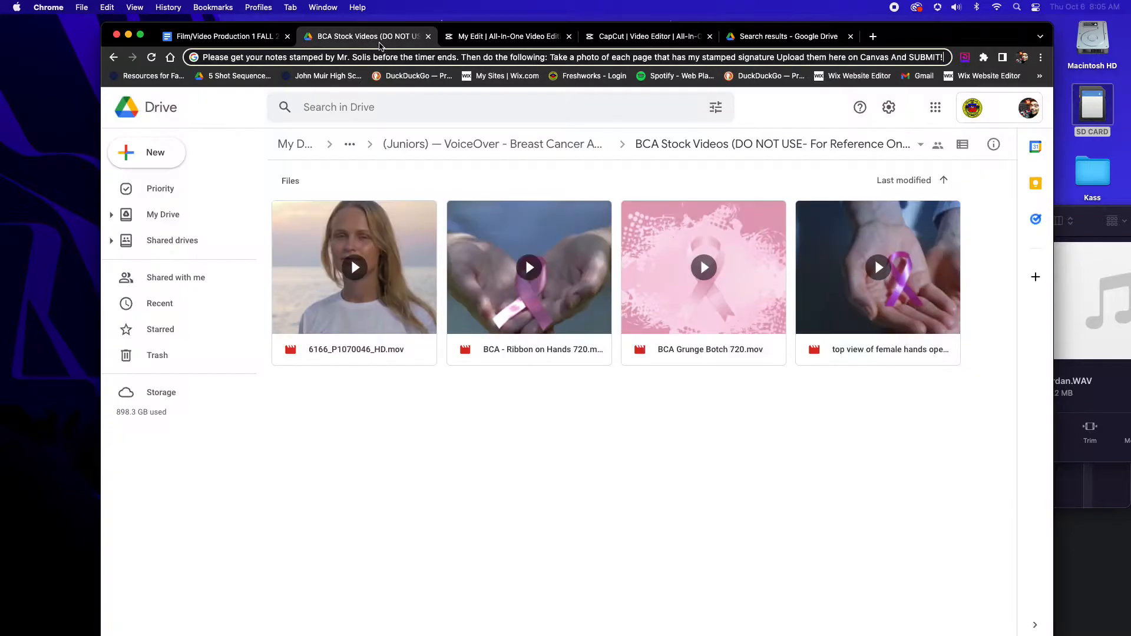
left_click(577, 267)
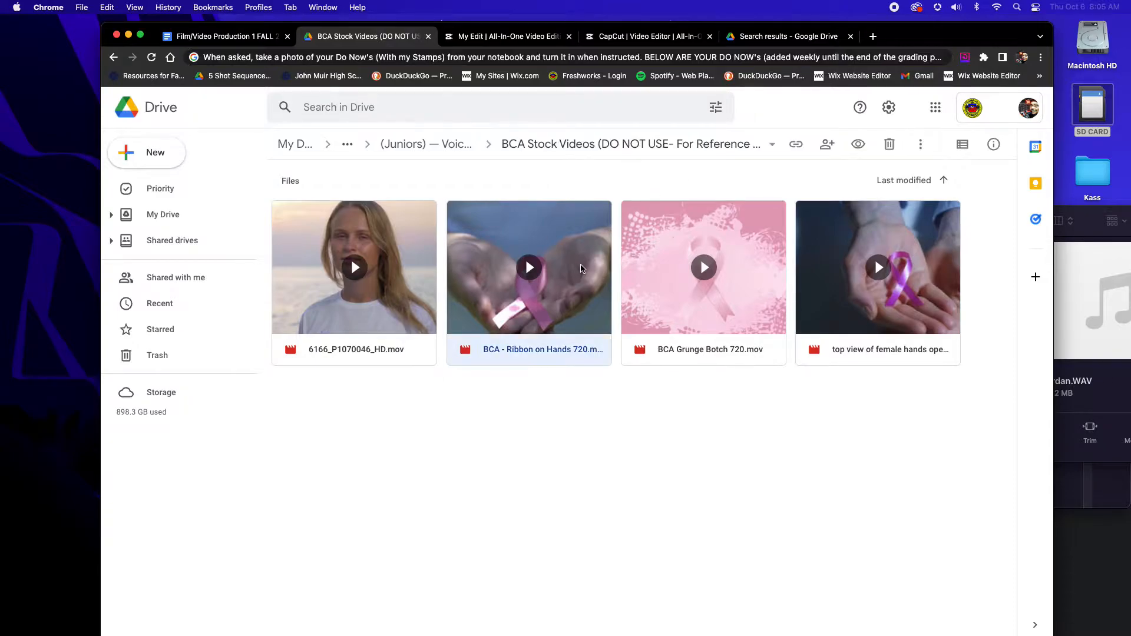
left_click(921, 144)
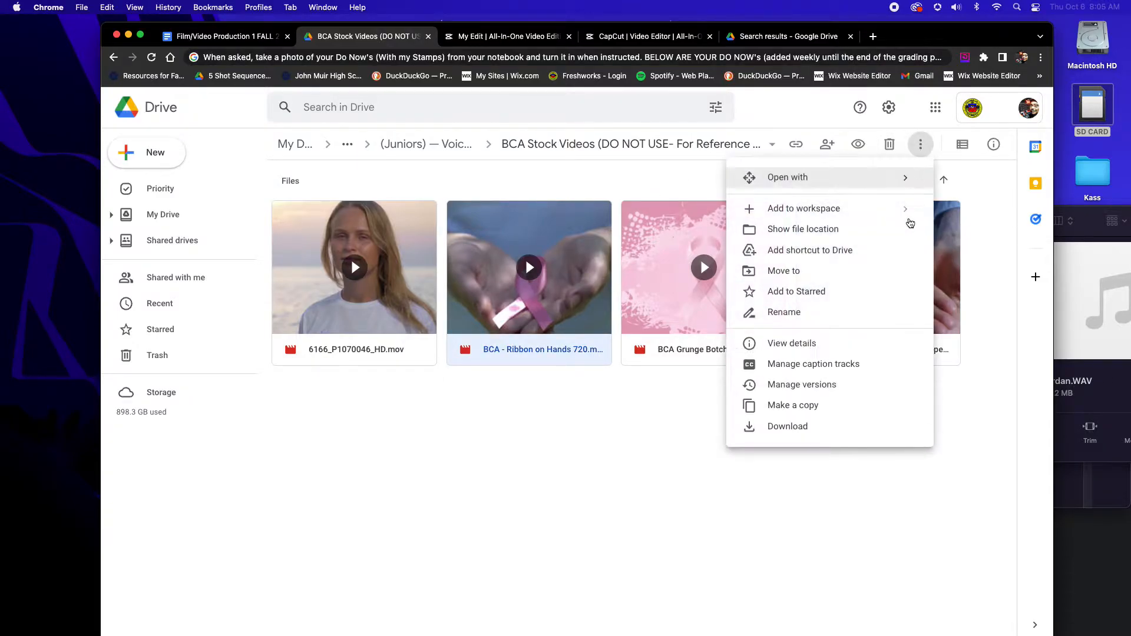
left_click(867, 419)
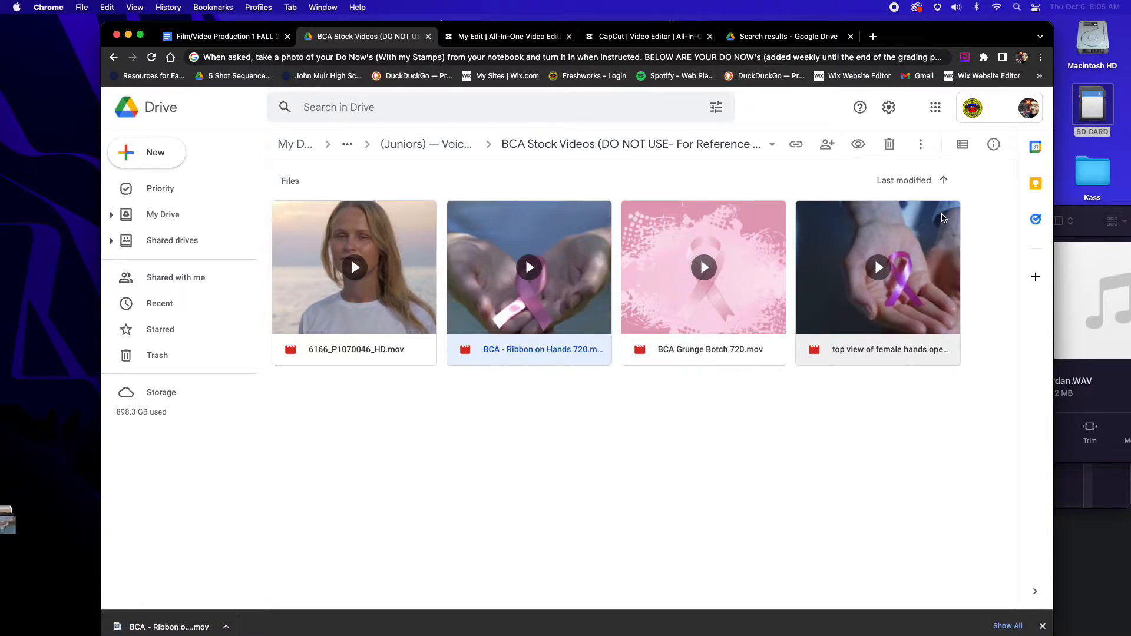
left_click(943, 218)
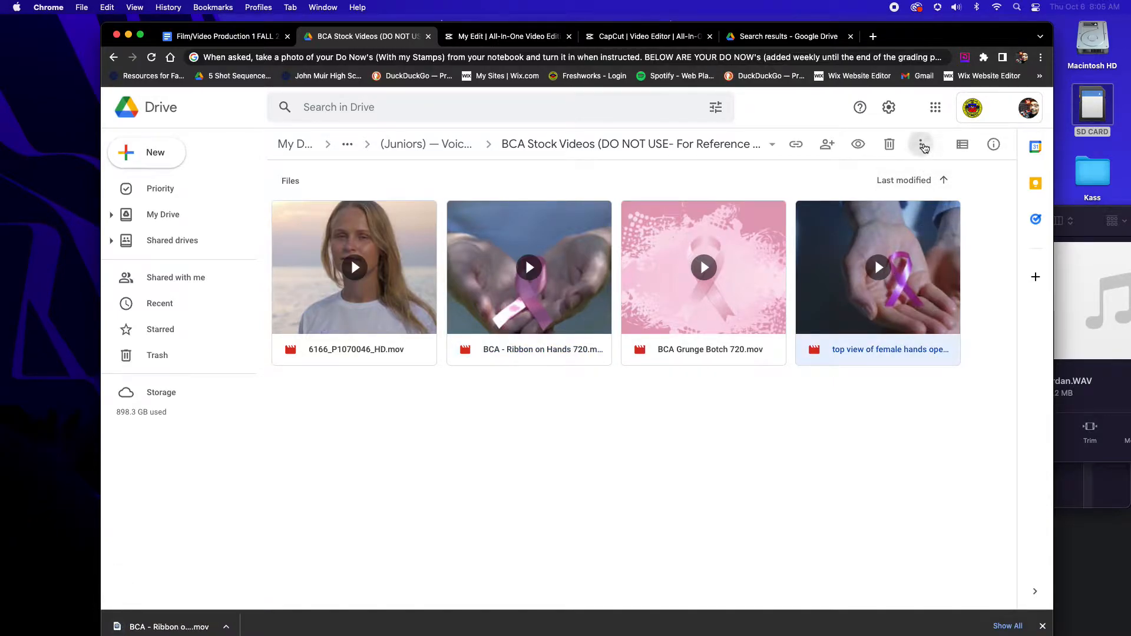
left_click(921, 145)
left_click(866, 425)
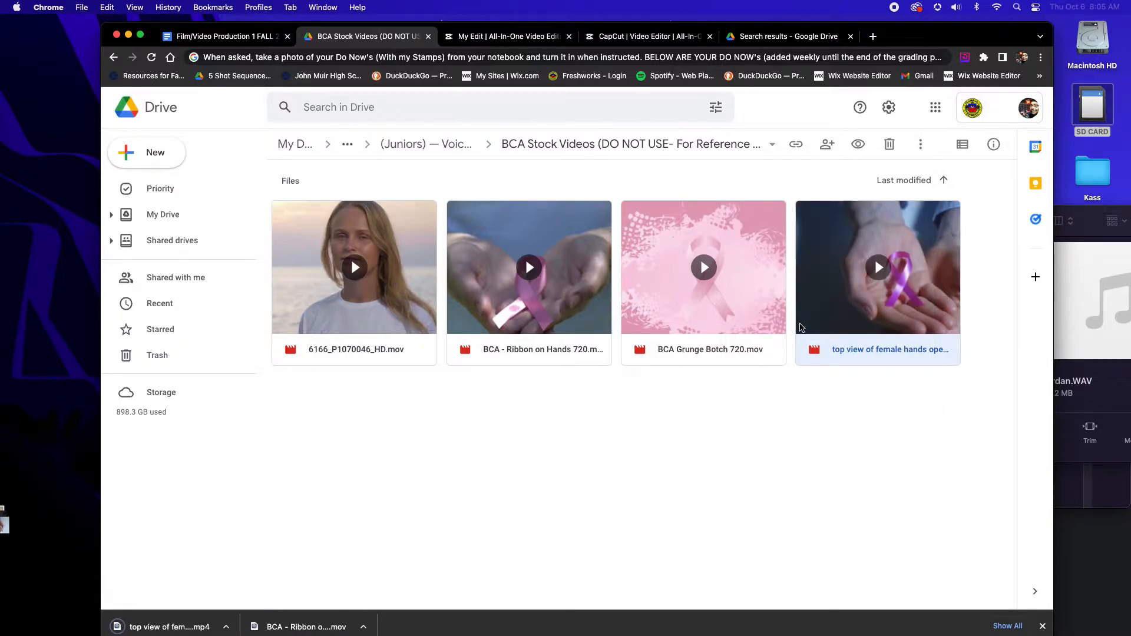
Return to CapCut, start a media upload and select the ribbon-on-hands and top-view-of-female-hands videos in Downloads
left_click(680, 41)
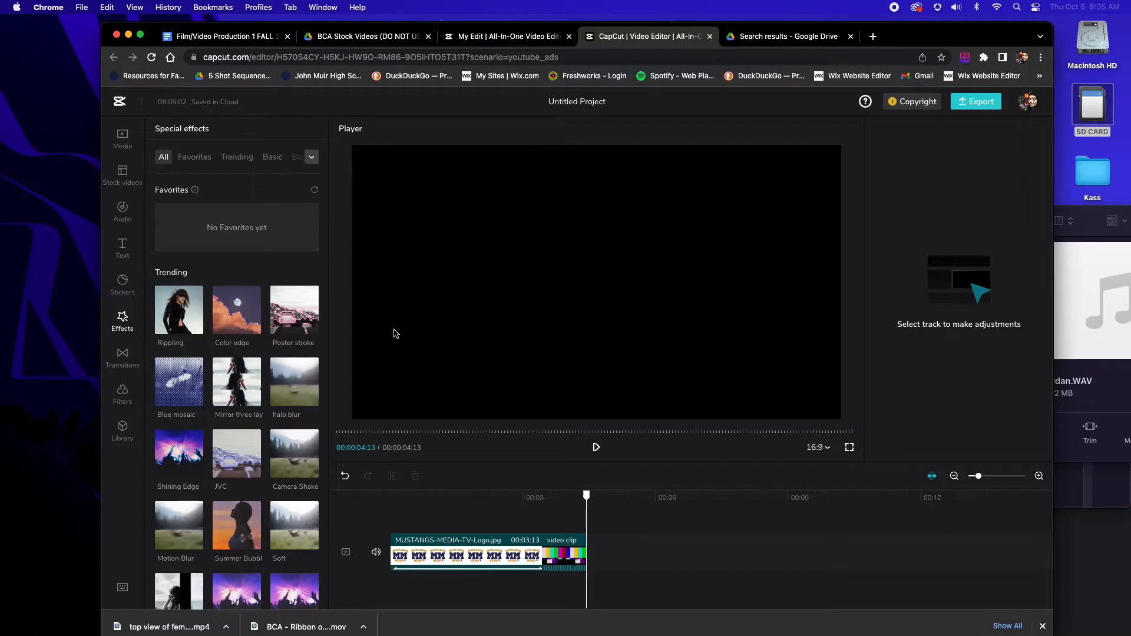
left_click(123, 141)
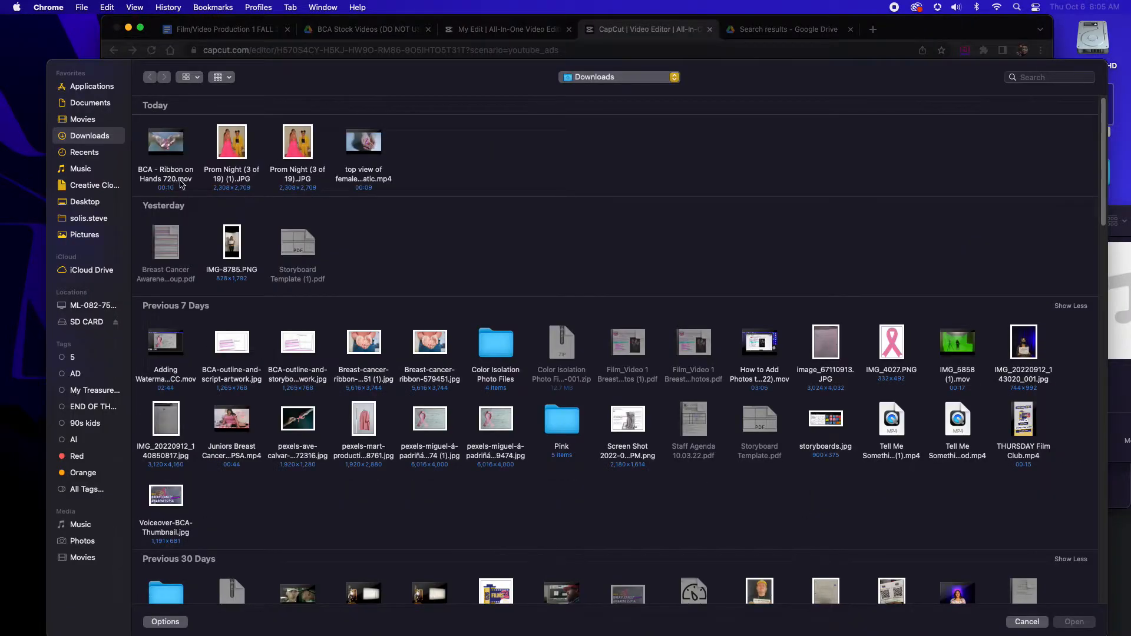
left_click(176, 152)
left_click(361, 141, "super")
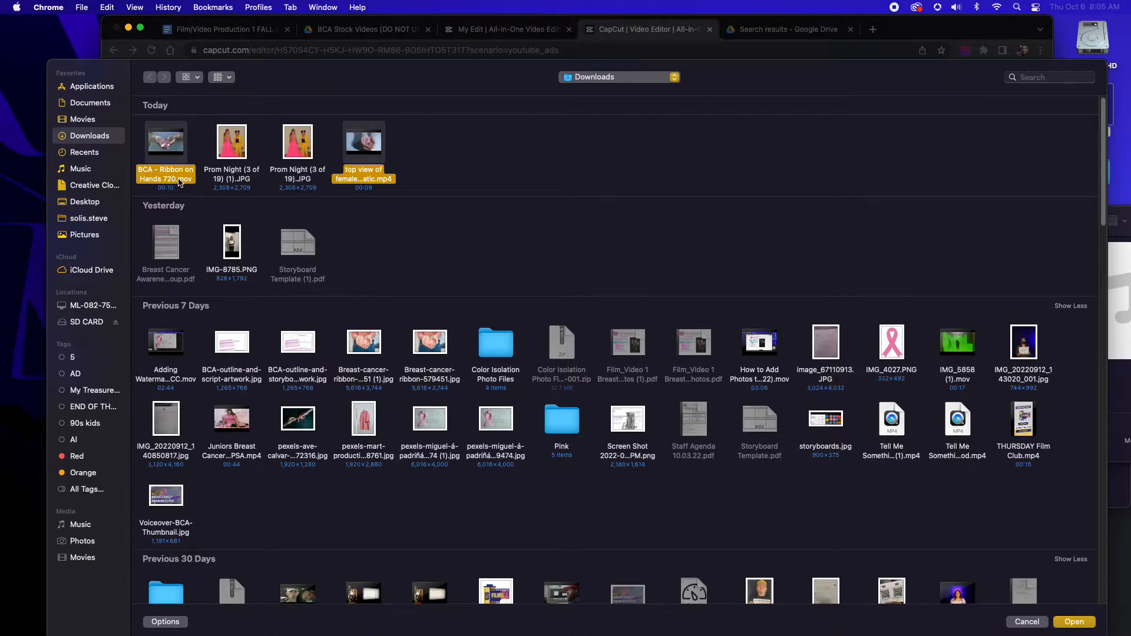
left_click(467, 143)
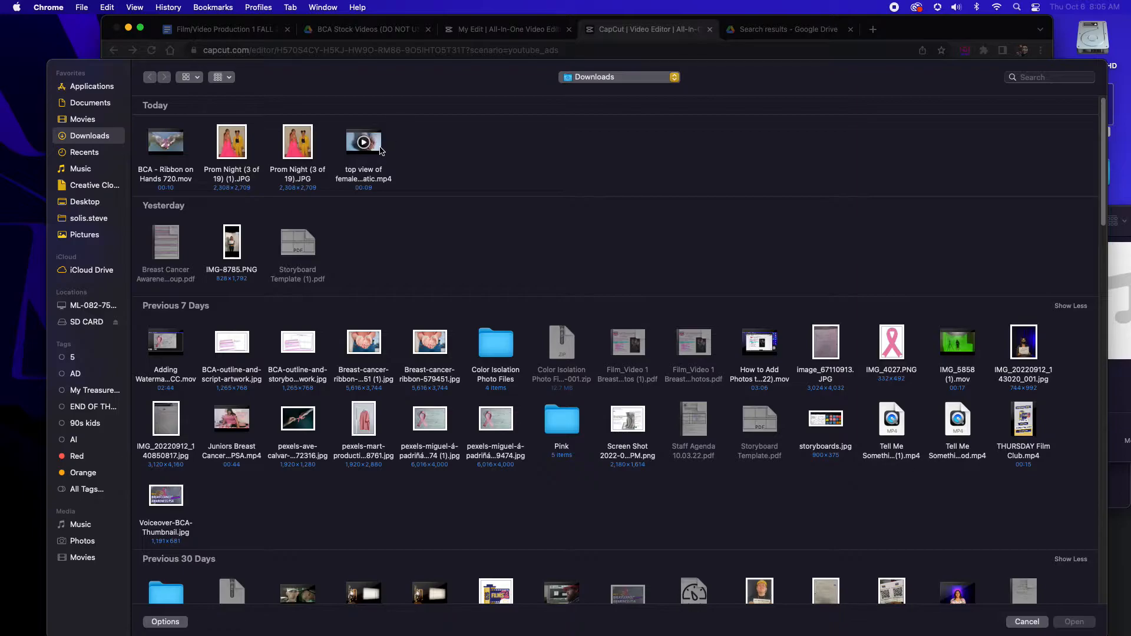
left_click(384, 151)
left_click(182, 153, "super")
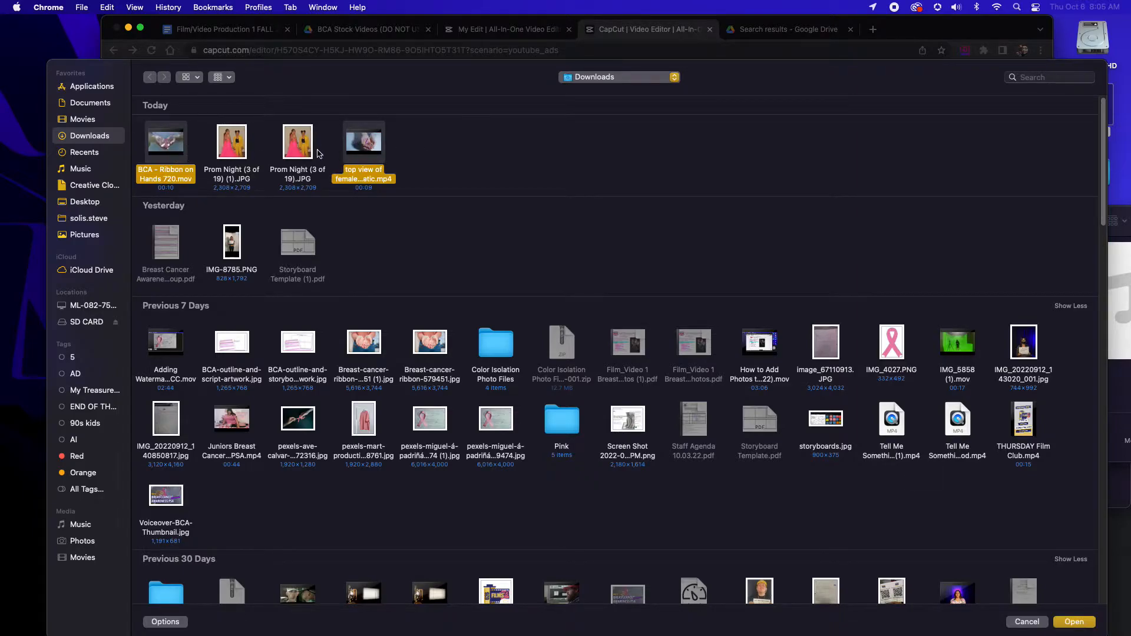
Show the Downloads files as a list, reselect the two breast cancer ribbon videos and upload them to the project
left_click(198, 77)
left_click(198, 140)
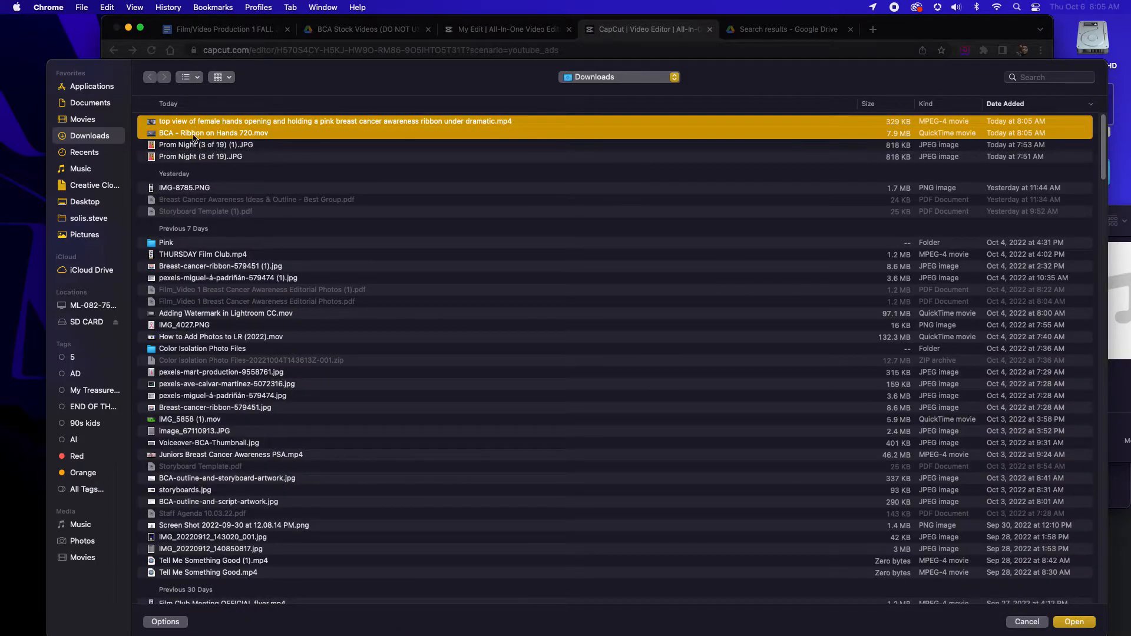
left_click(234, 157)
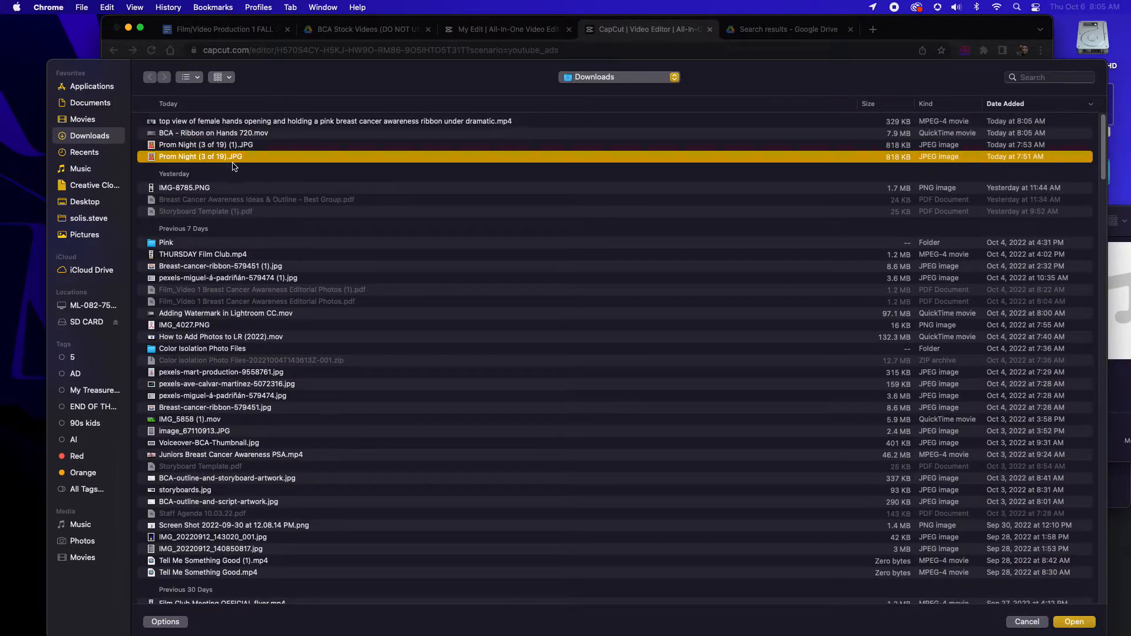
left_click(218, 121)
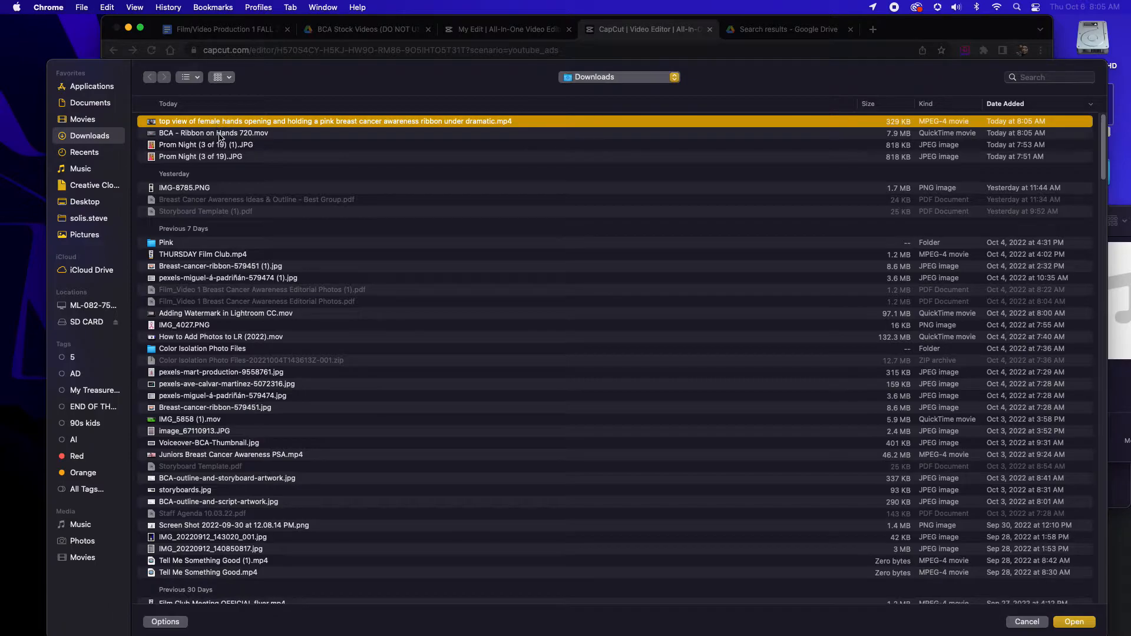
left_click(221, 133, "shift")
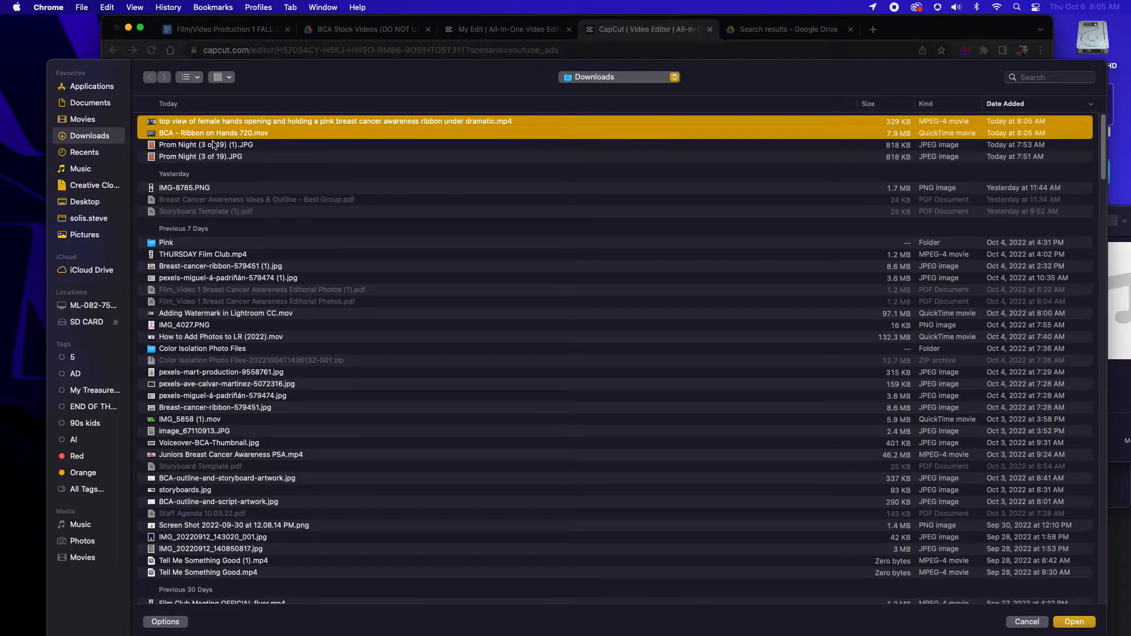
left_click(197, 77)
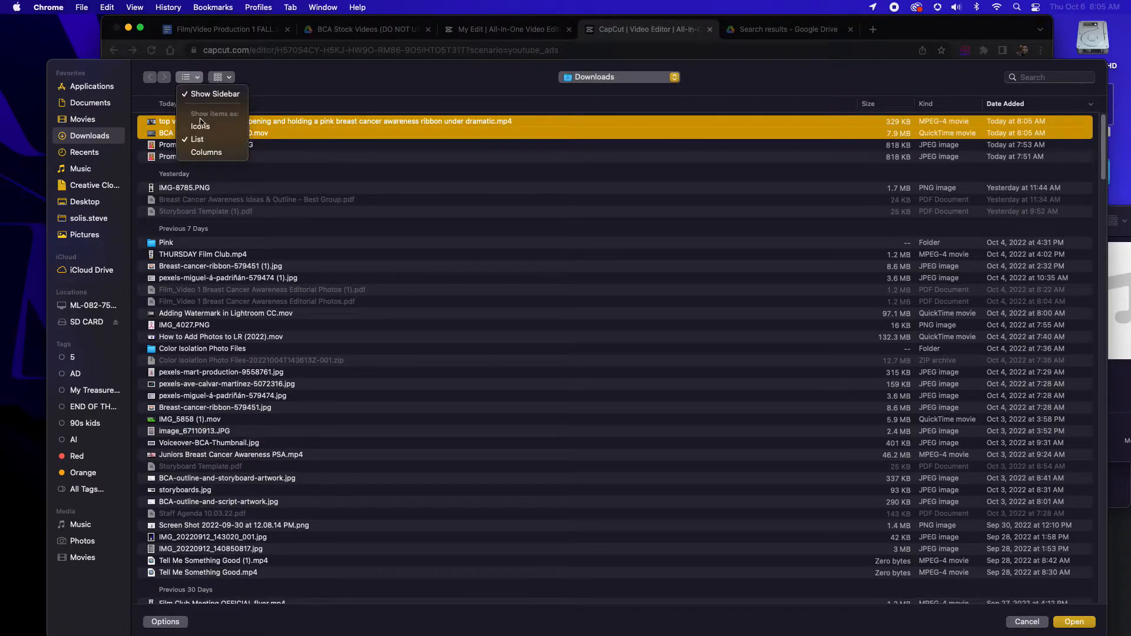
left_click(202, 137)
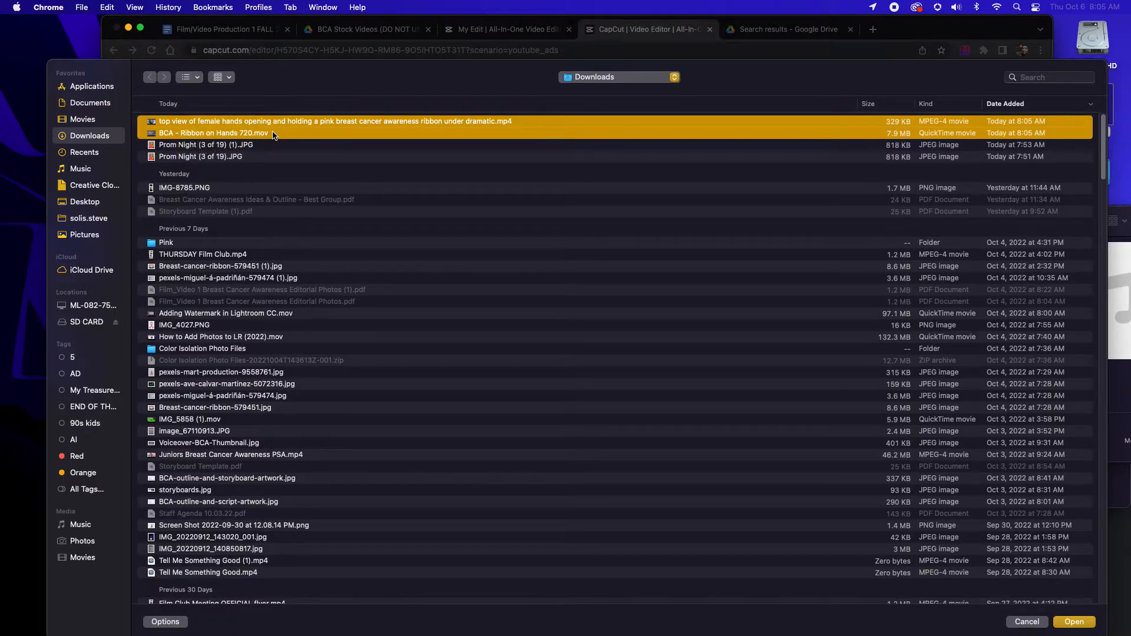
left_click(1074, 622)
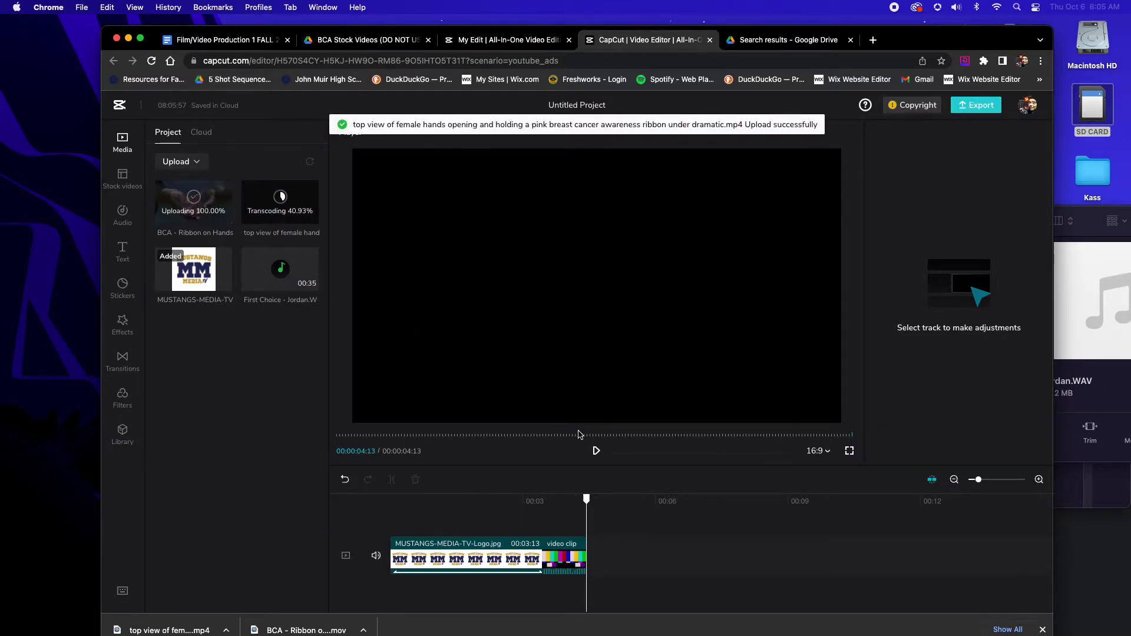
Add the "First Choice" voice recording to the timeline at the end of the color-bars clip and play back its beginning
mouse_move(310, 283)
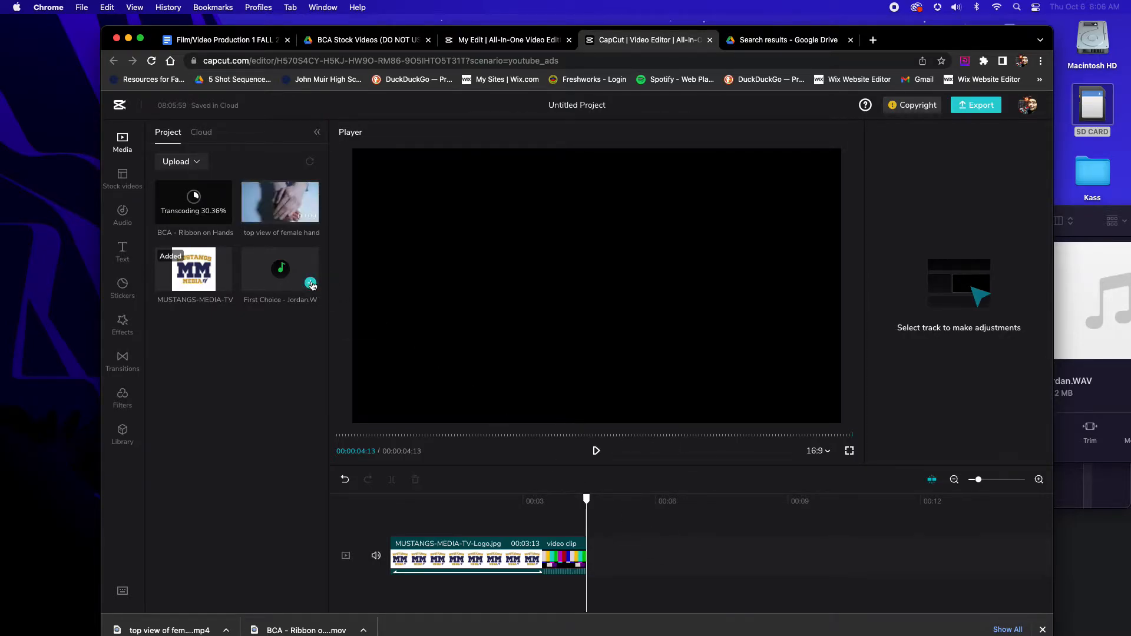
left_click(309, 283)
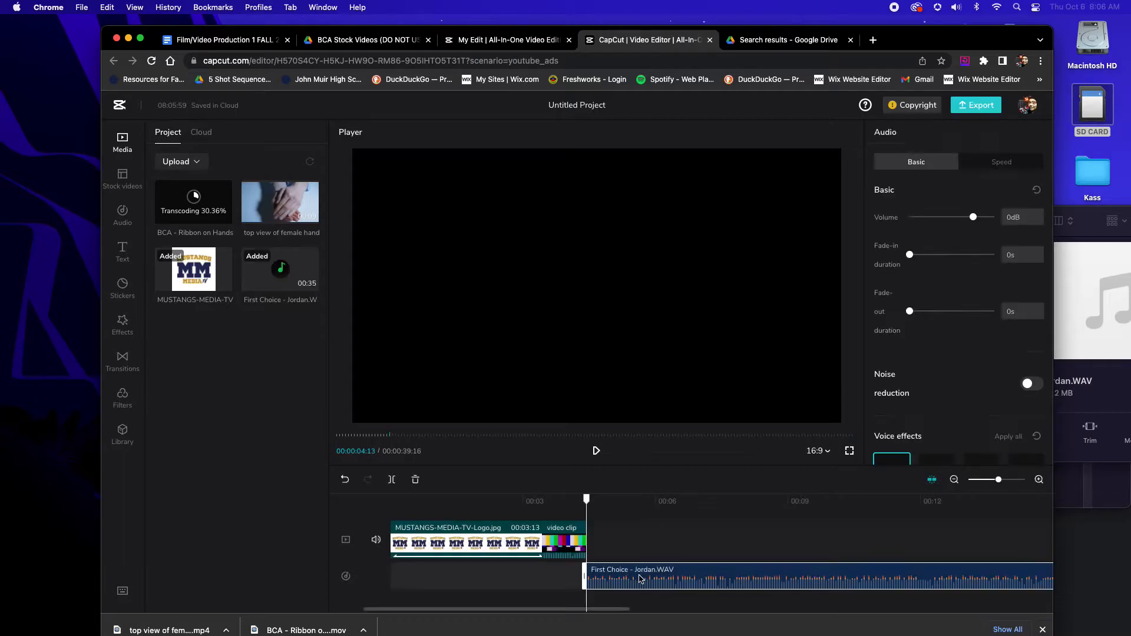
key("space")
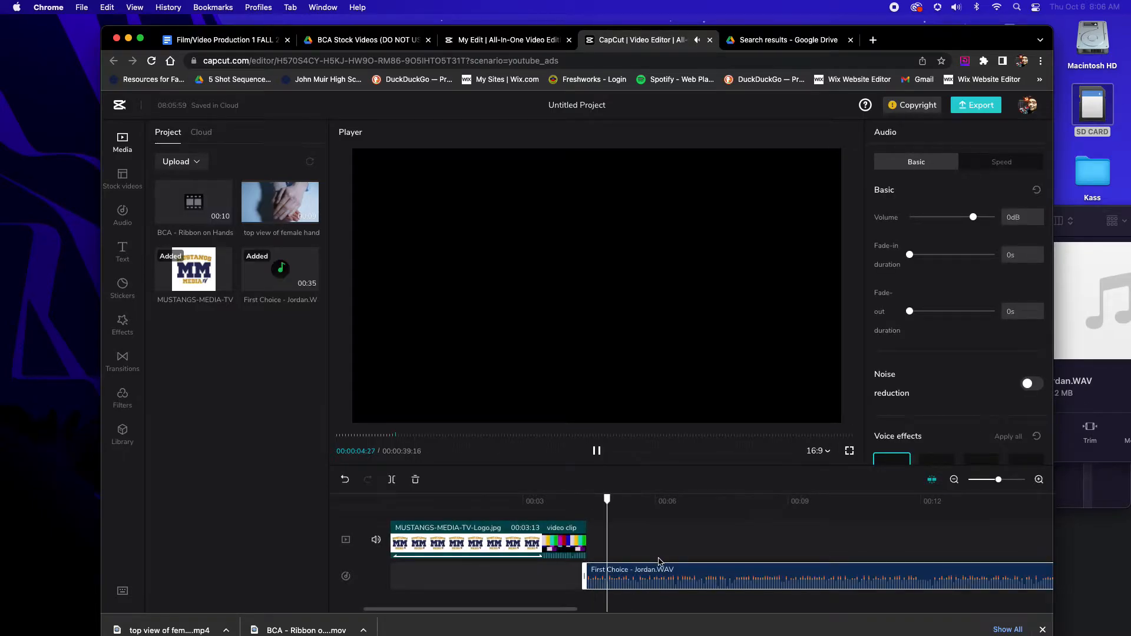
key("space")
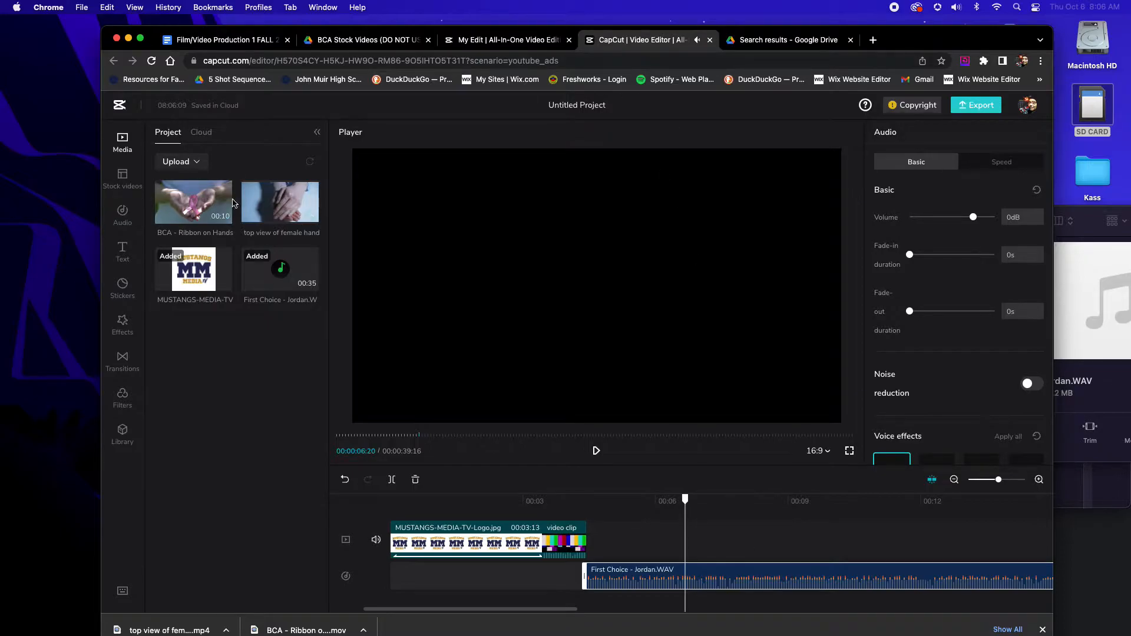
Switch to Google Drive and open the Music Beds folder inside the Juniors VoiceOver - Breast Cancer Awareness folder
left_click(772, 40)
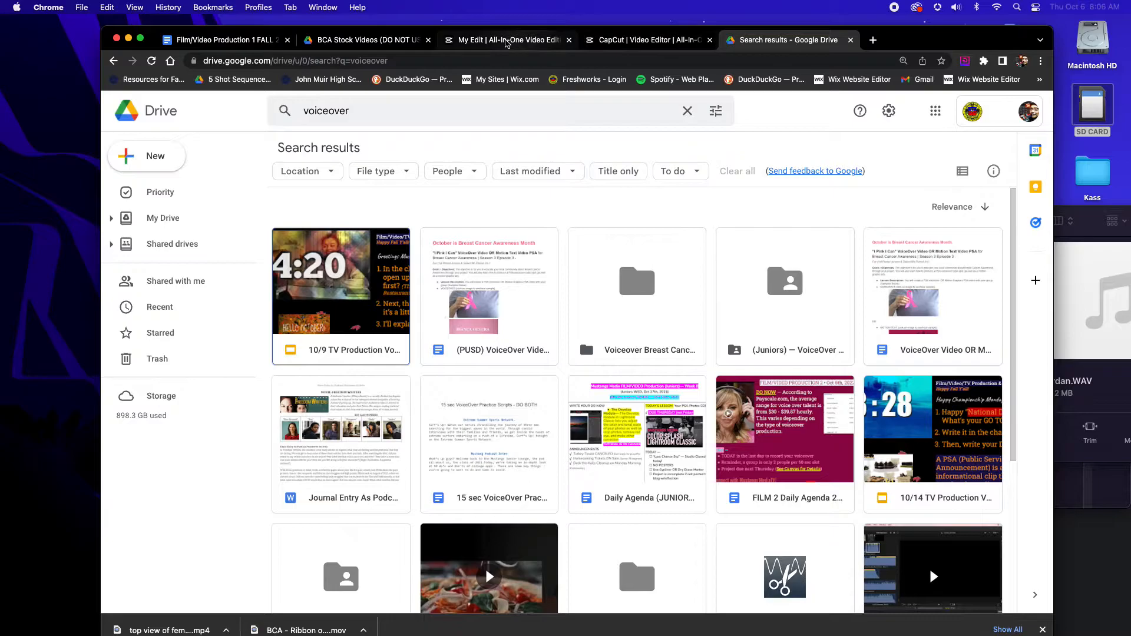
left_click(365, 40)
left_click(604, 151)
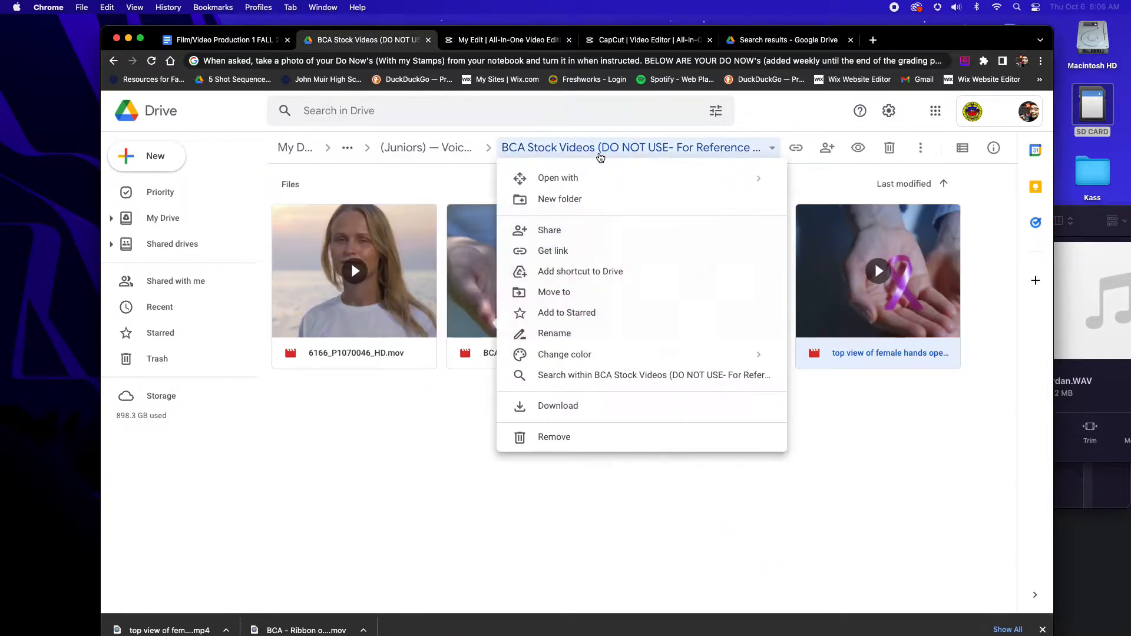
left_click(546, 151)
left_click(426, 147)
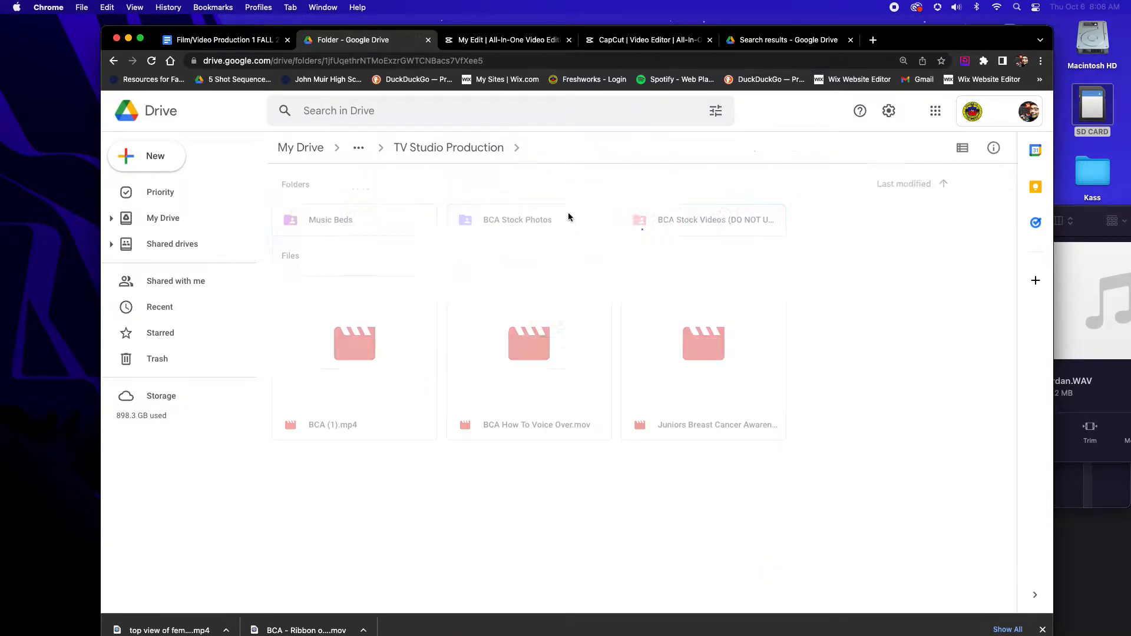
double_click(373, 223)
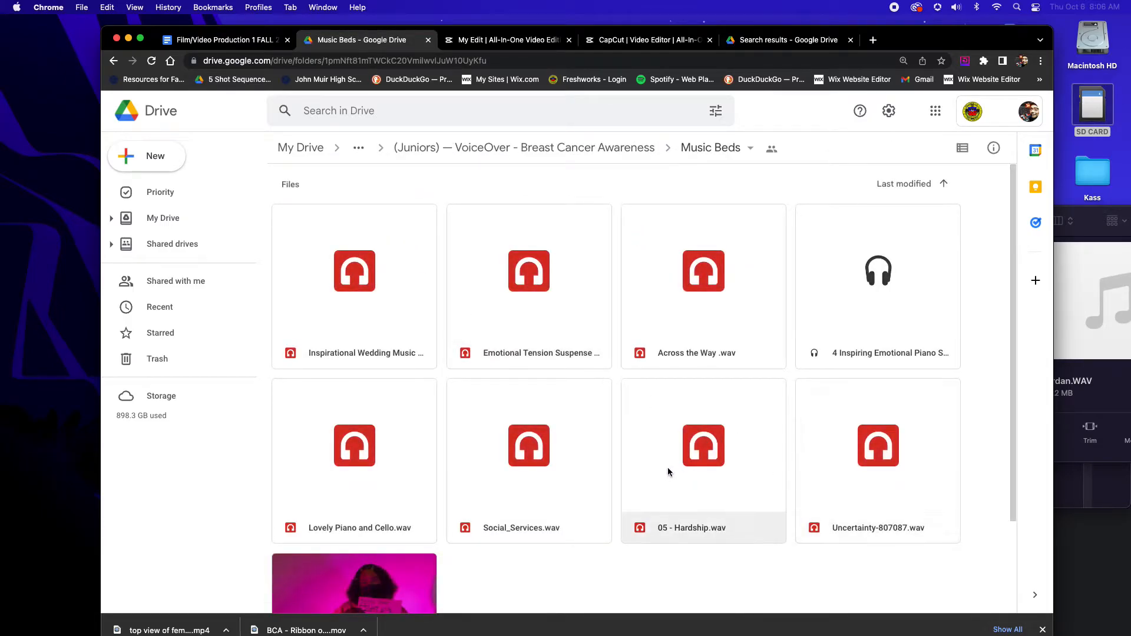
Preview Social_Services.wav from the Music Beds folder, download it and pause its playback
left_click(508, 479)
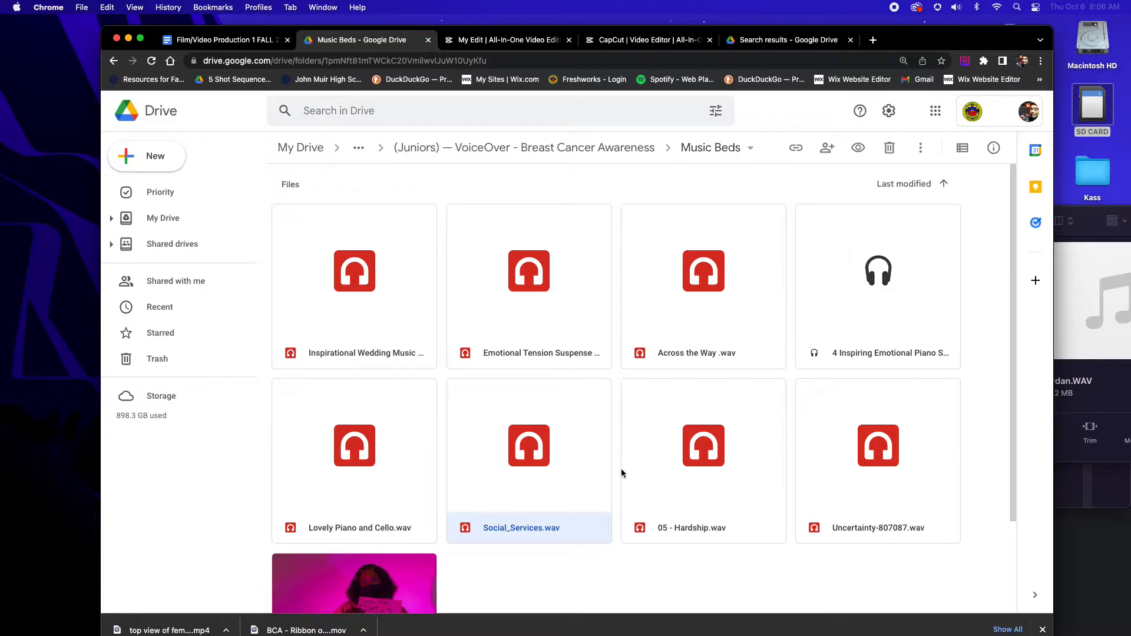
left_click(925, 152)
double_click(541, 514)
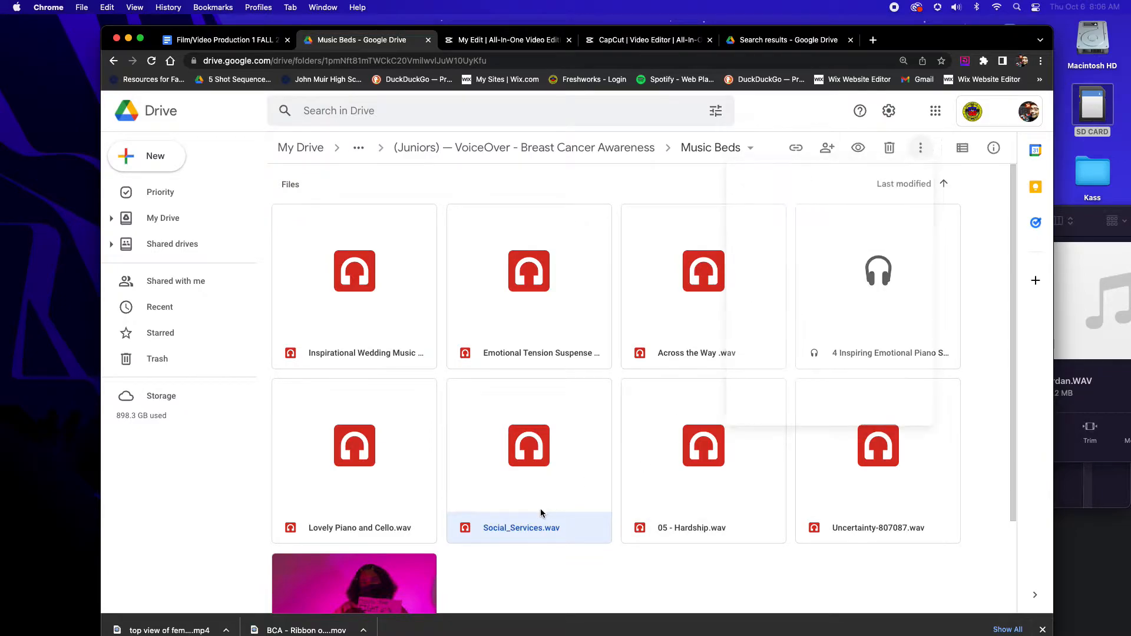
left_click(1003, 111)
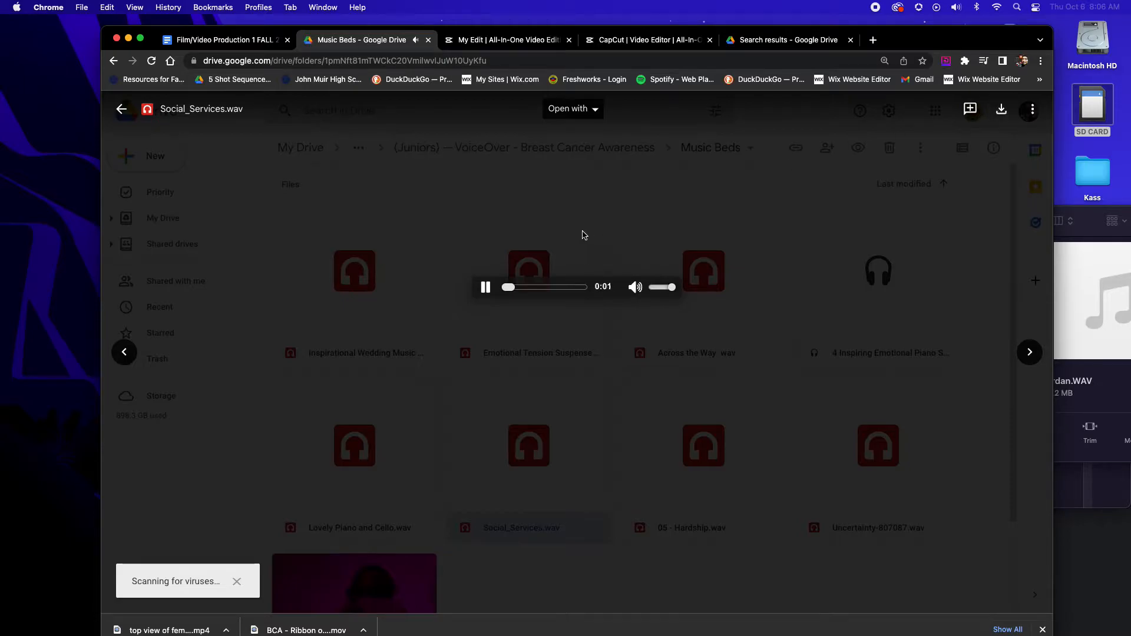
left_click(486, 287)
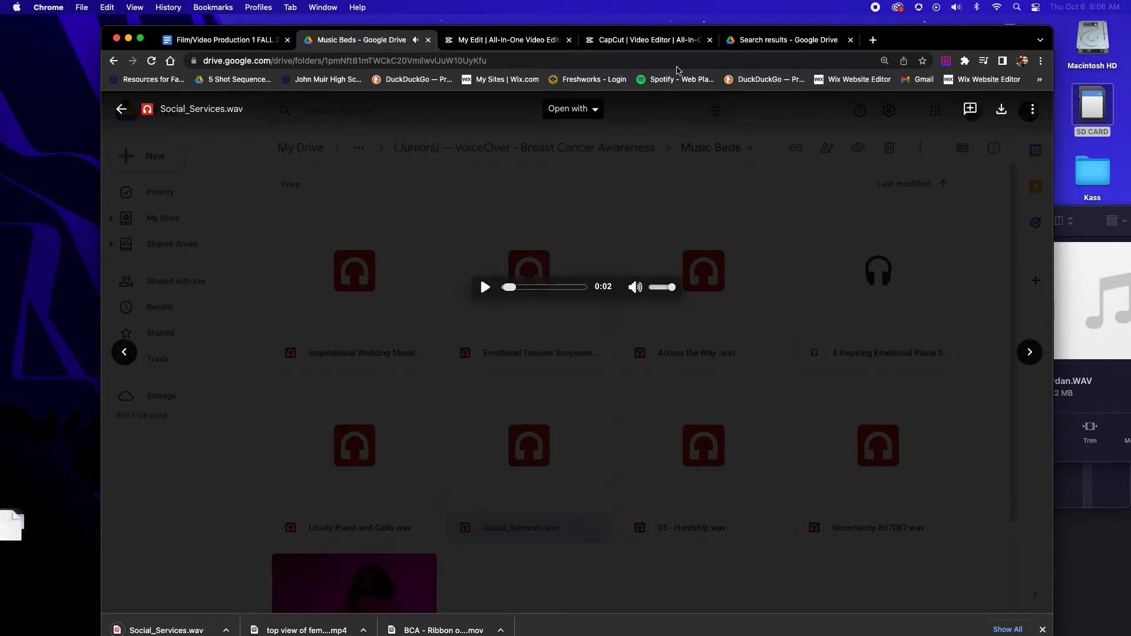
Return to the CapCut project and upload Social_Services.wav from Downloads to its media
left_click(551, 42)
left_click(622, 42)
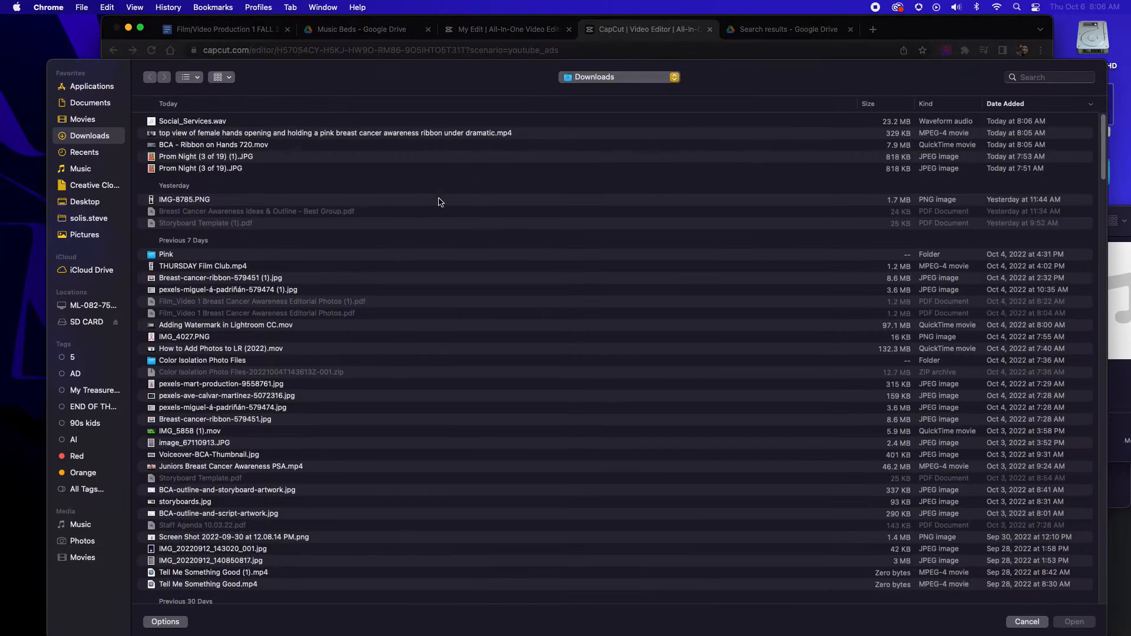
left_click(192, 123)
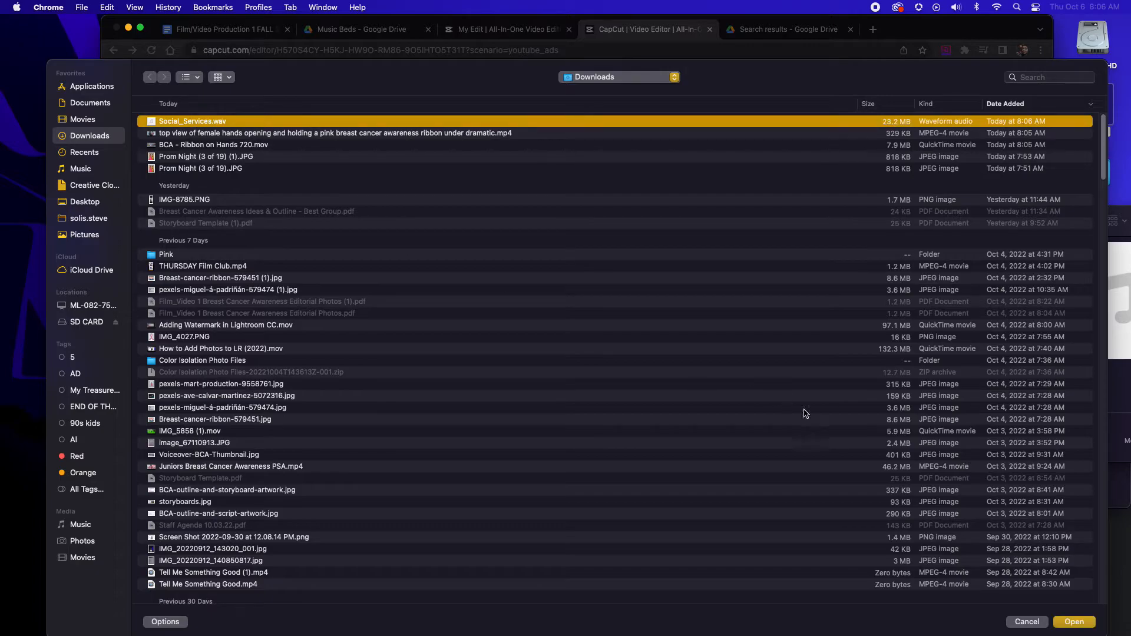
left_click(1086, 624)
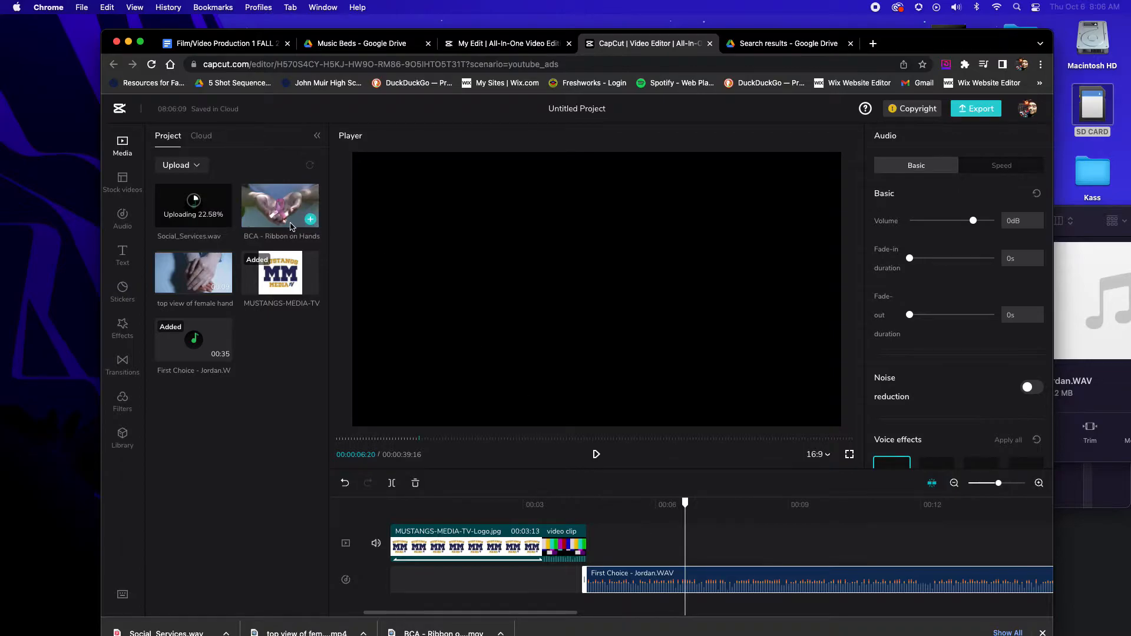
Move the "First Choice" voice recording slightly later on the audio track and try to lengthen the color-bars clip
left_click(576, 504)
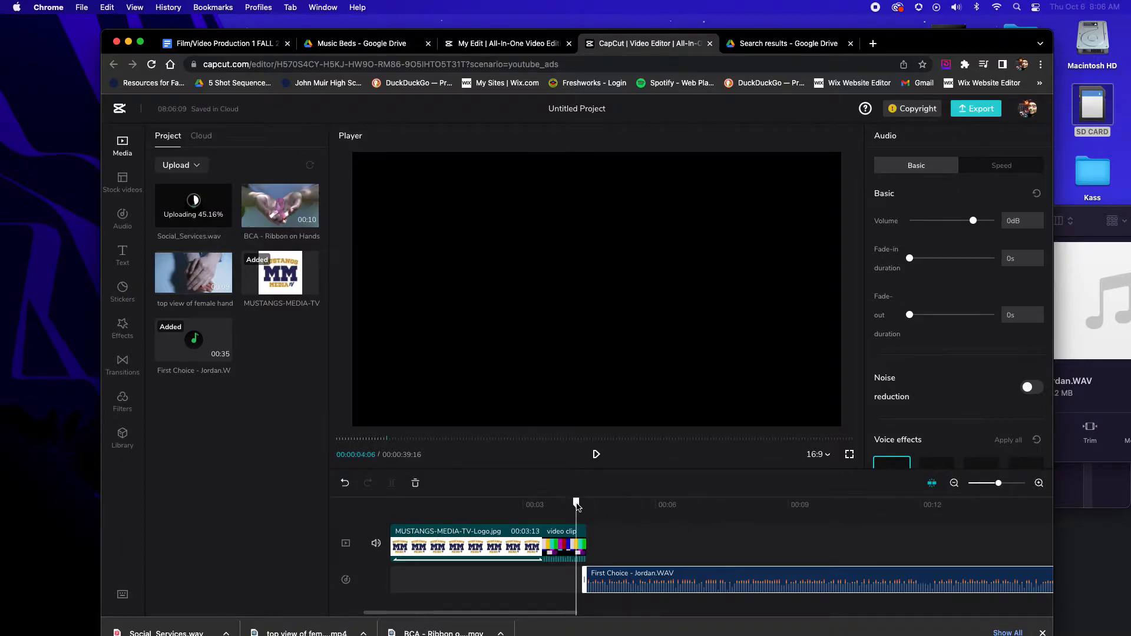
left_click(584, 543)
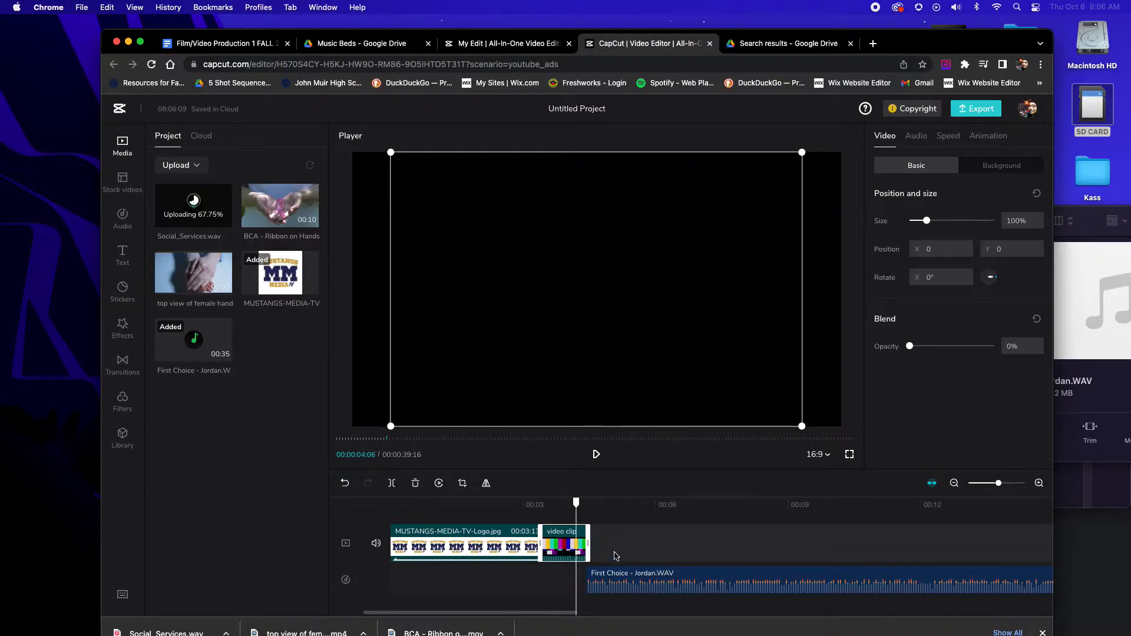
left_click(611, 582)
left_click_drag(611, 583, 641, 582)
left_click(589, 543)
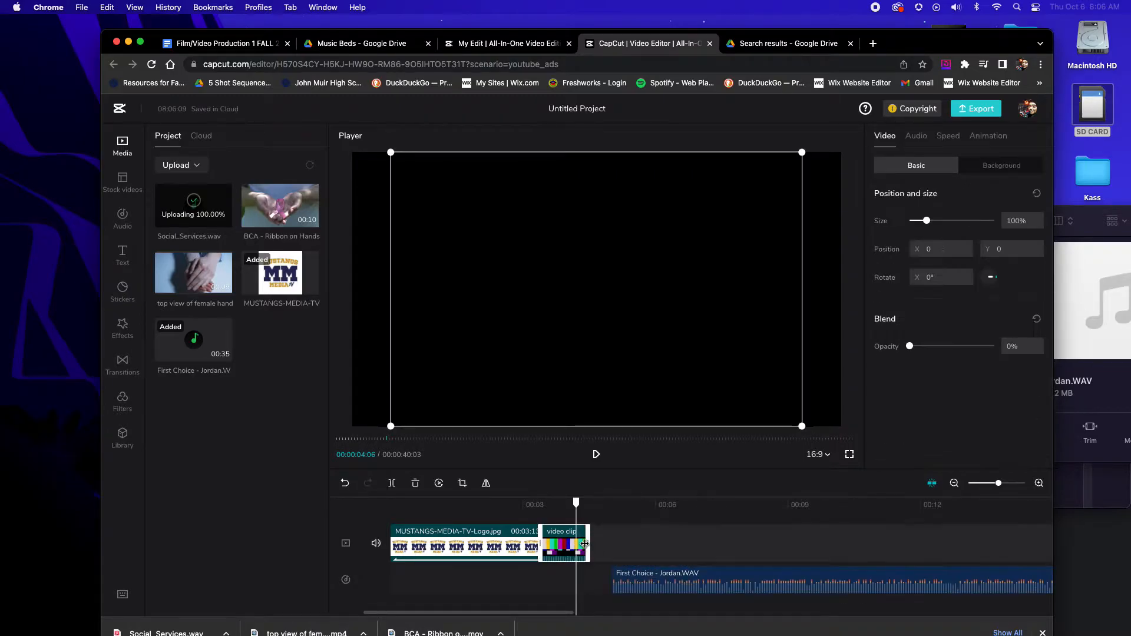
left_click_drag(591, 544, 624, 549)
left_click(639, 546)
left_click(565, 544)
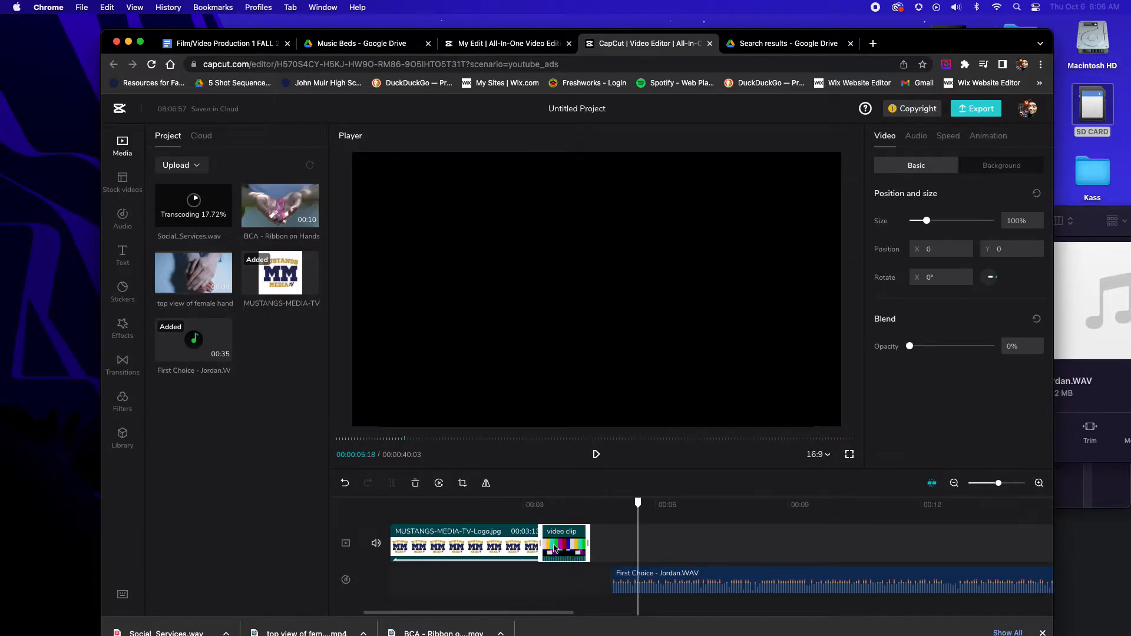
Copy the color-bars clip and place the duplicate directly after the original on the video track
left_click(566, 518)
left_click(572, 541)
key("super+c")
key("super+v")
left_click_drag(600, 522, 621, 543)
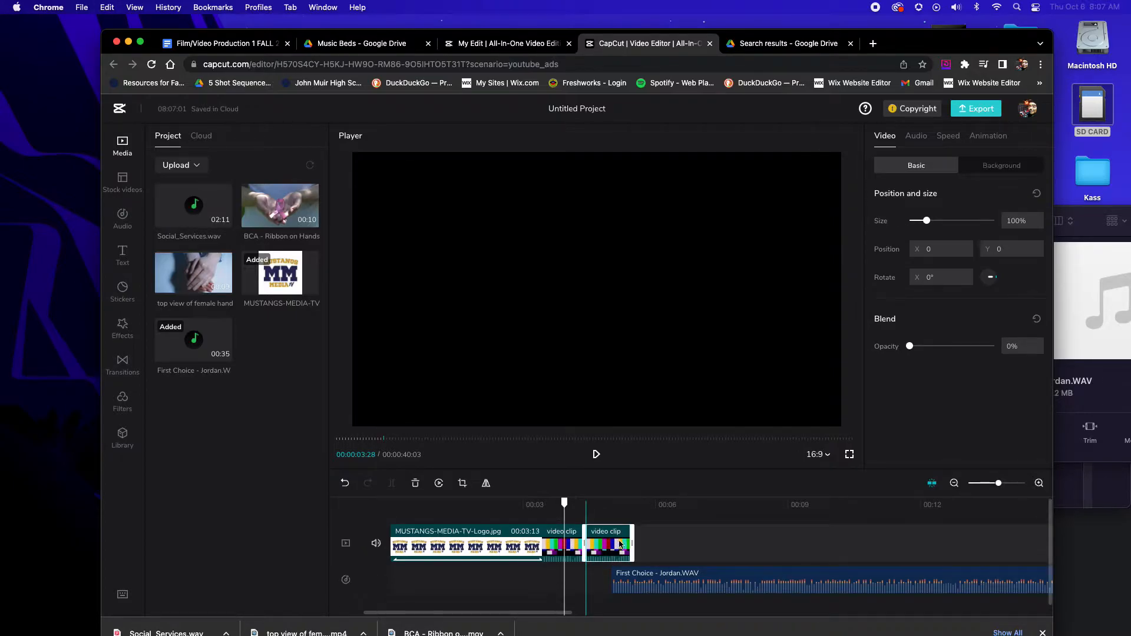
Paste a third color-bars clip after the second and move the "First Choice" recording past its end
left_click(636, 504)
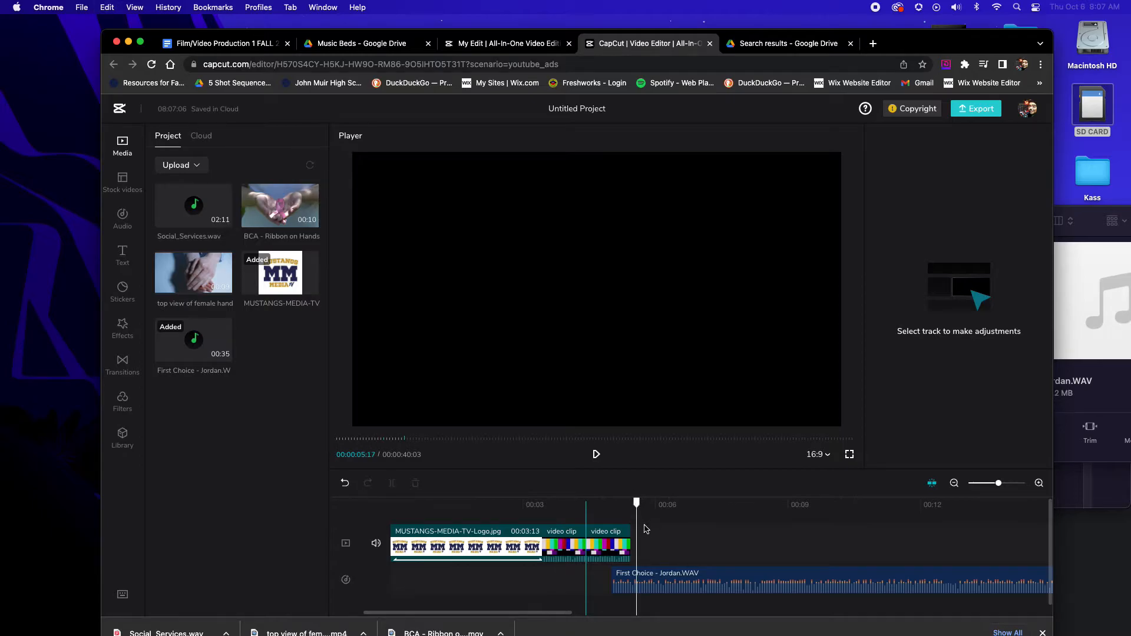
left_click(615, 536)
key("super+c")
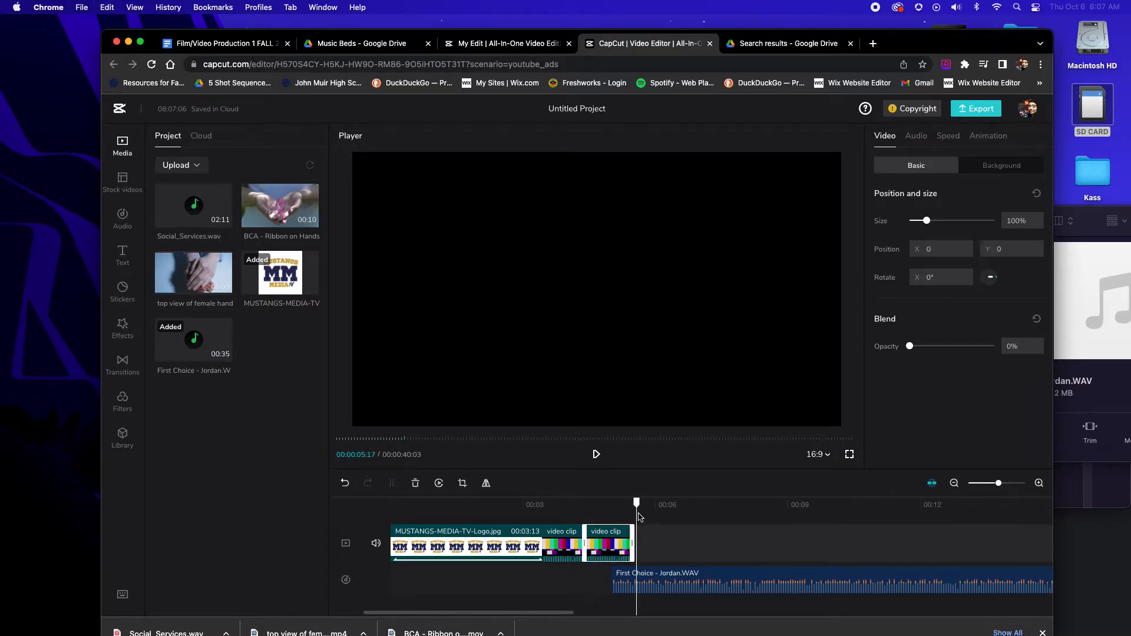
key("super+v")
left_click_drag(654, 536, 723, 579)
left_click(647, 581)
Add a default text clip at 00:00:03:13, where the logo ends and the first color-bars clip begins
left_click_drag(643, 506, 566, 508)
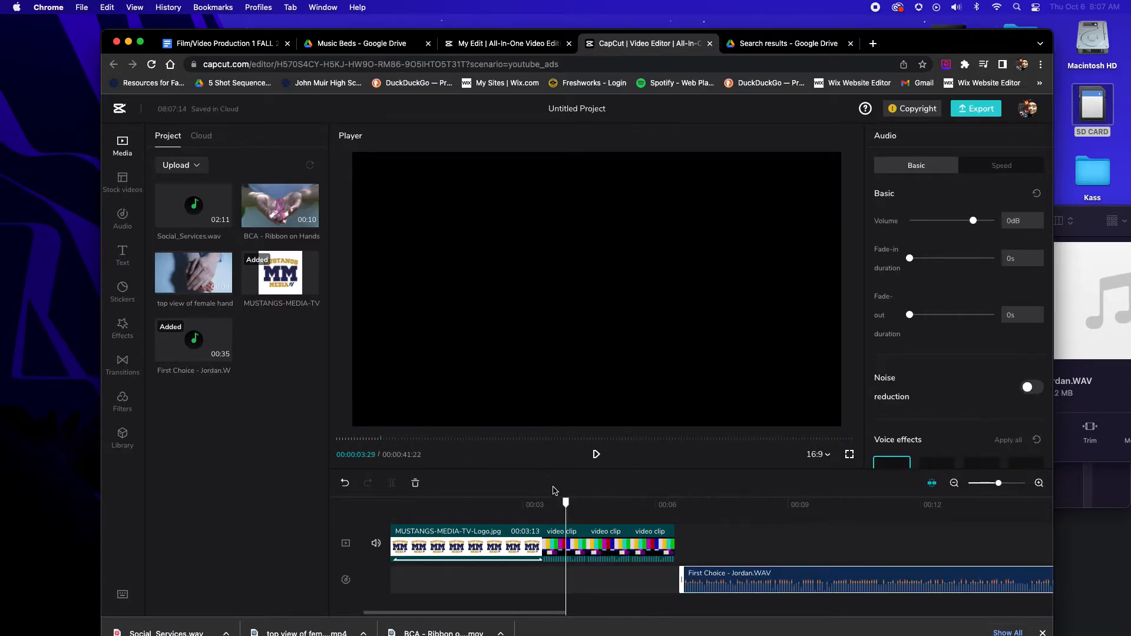
left_click_drag(566, 508, 542, 505)
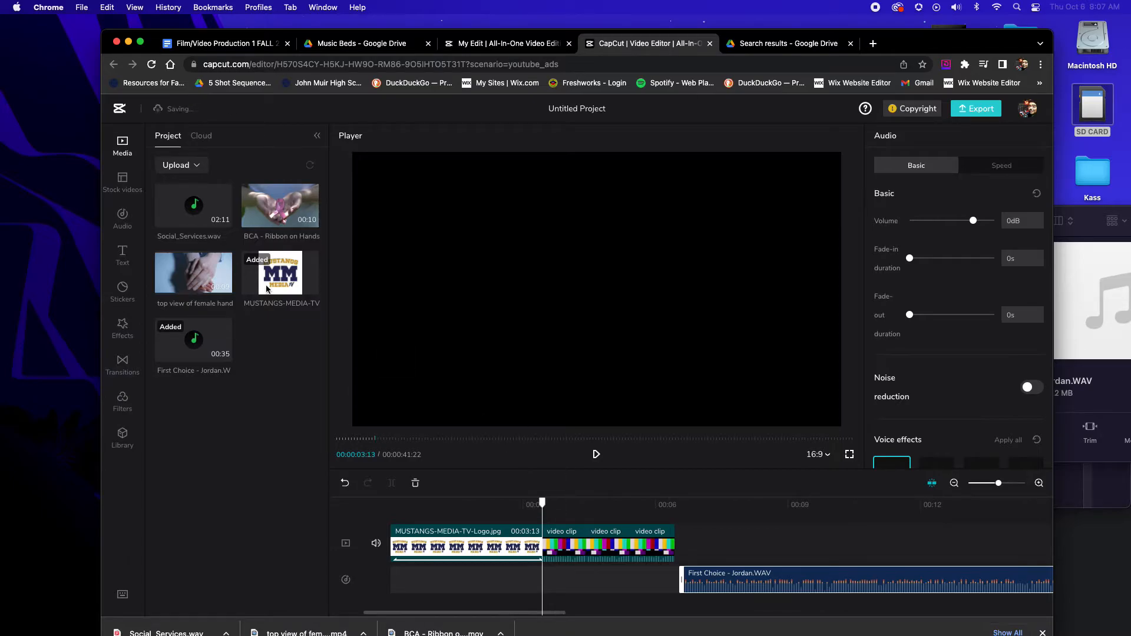
left_click(122, 258)
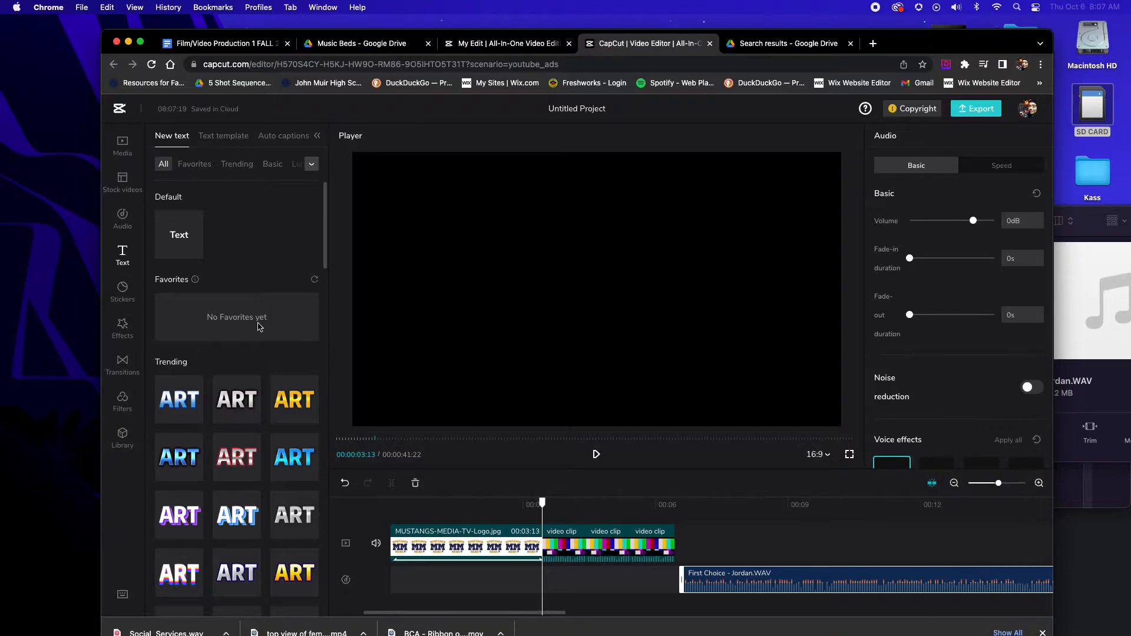
left_click(195, 248)
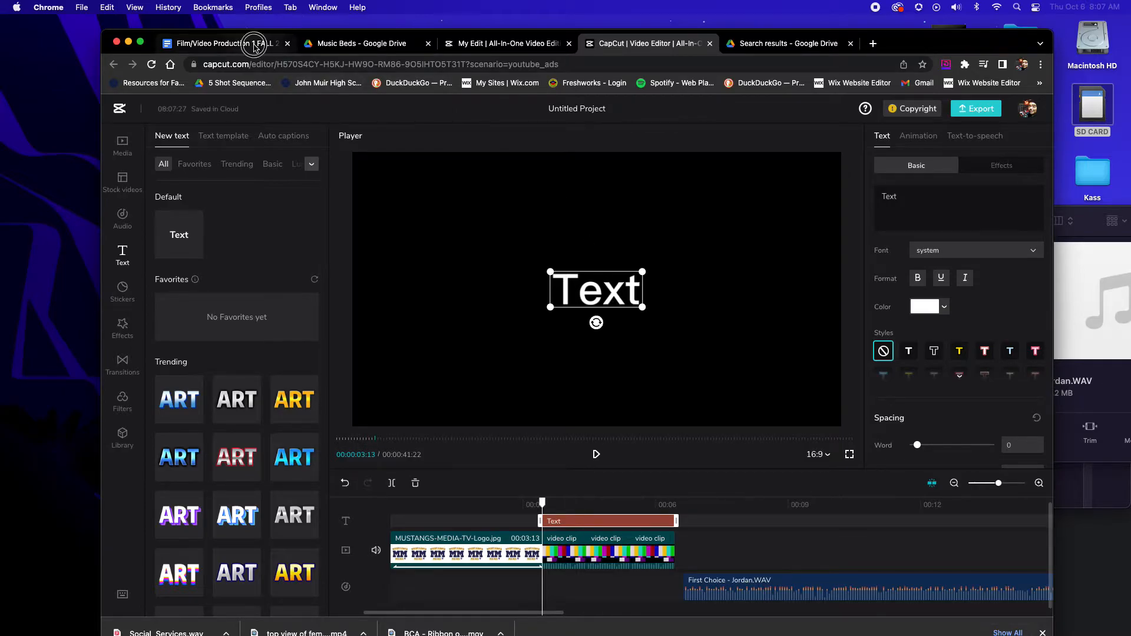
left_click(228, 43)
left_click(127, 119)
key("super+Tab")
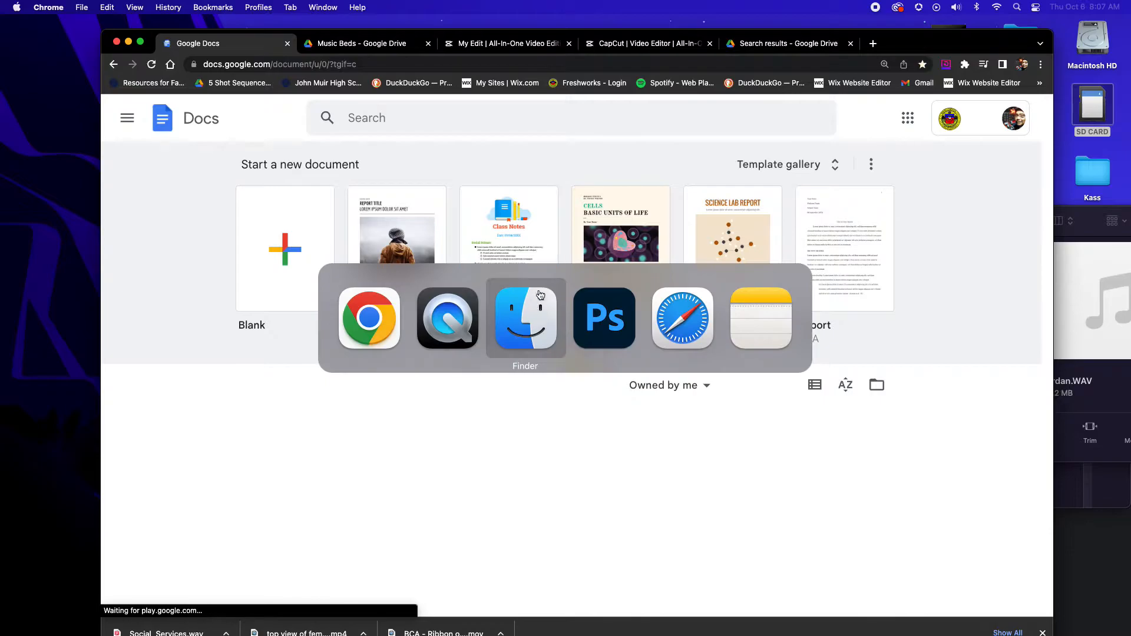
left_click(670, 326)
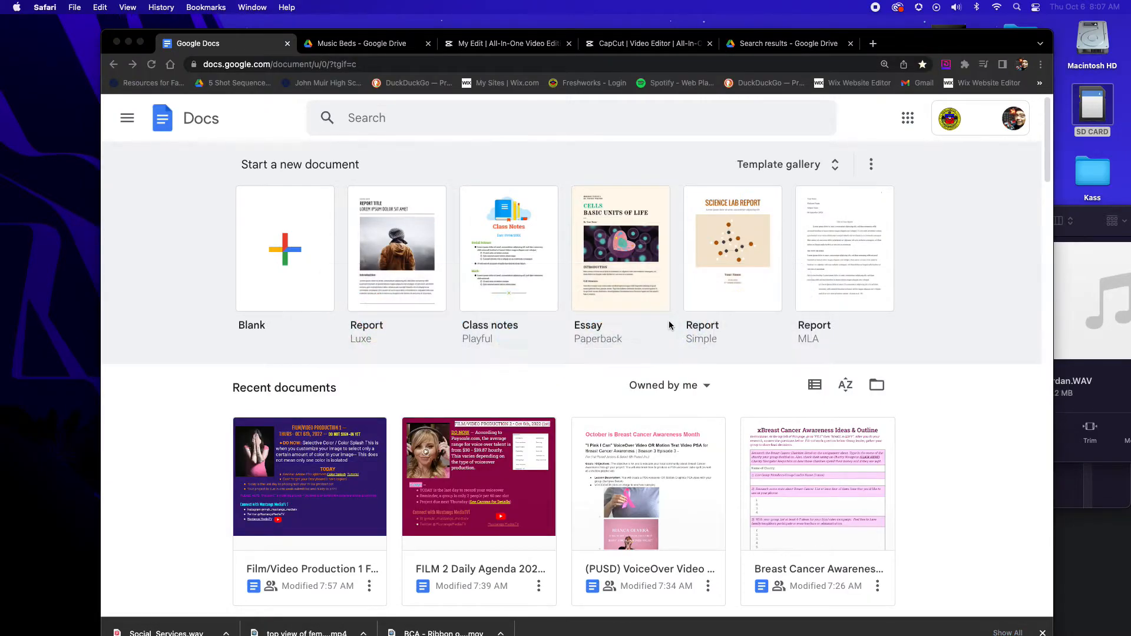
left_click(351, 64)
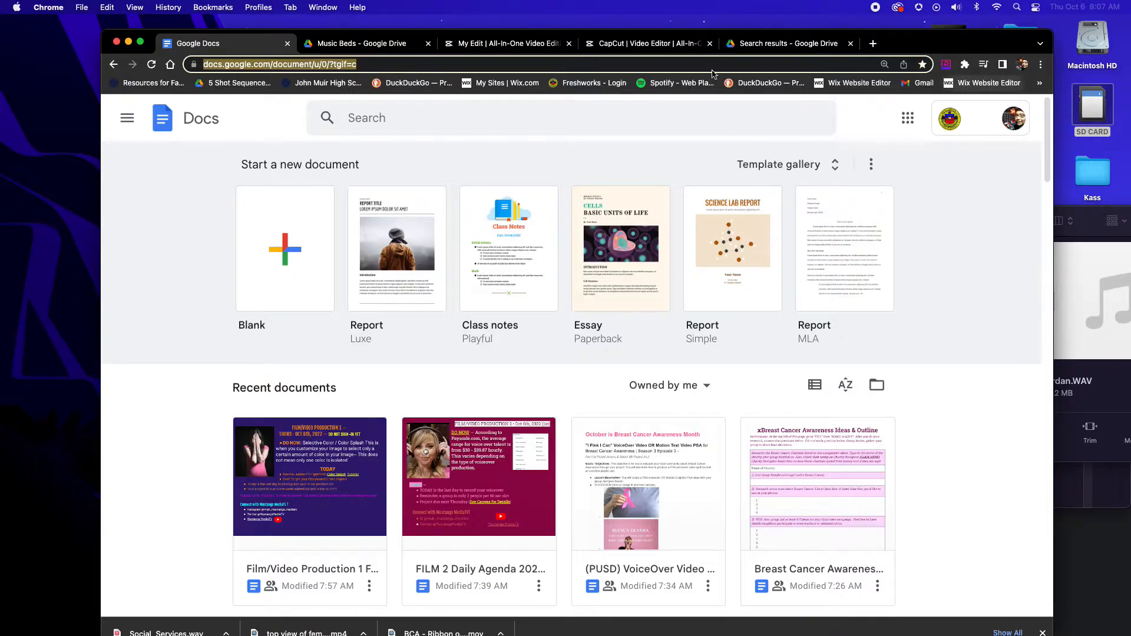
left_click(156, 83)
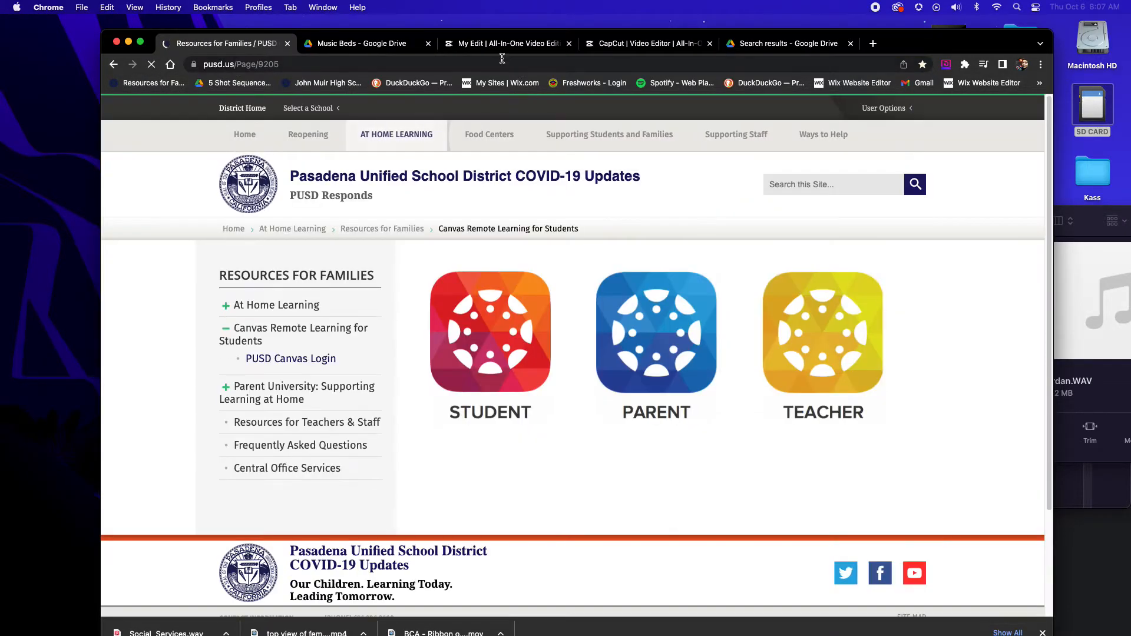
left_click(648, 43)
Replace the default wording of the new text clip with "Breast Cancer"
double_click(903, 213)
type("Bre")
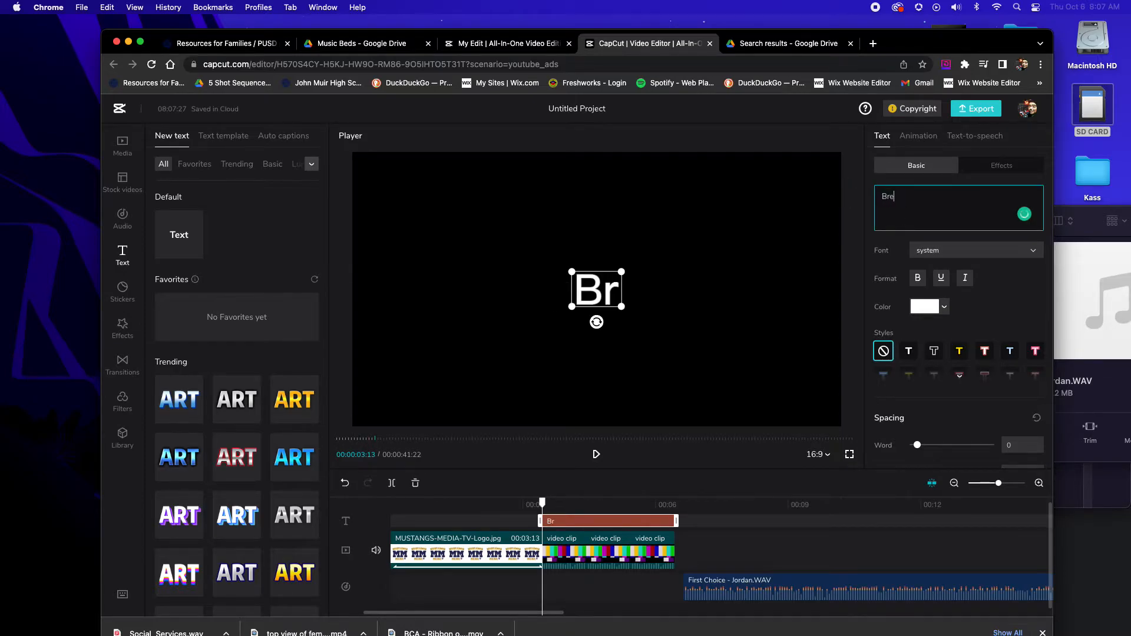
type("ast Canvaer")
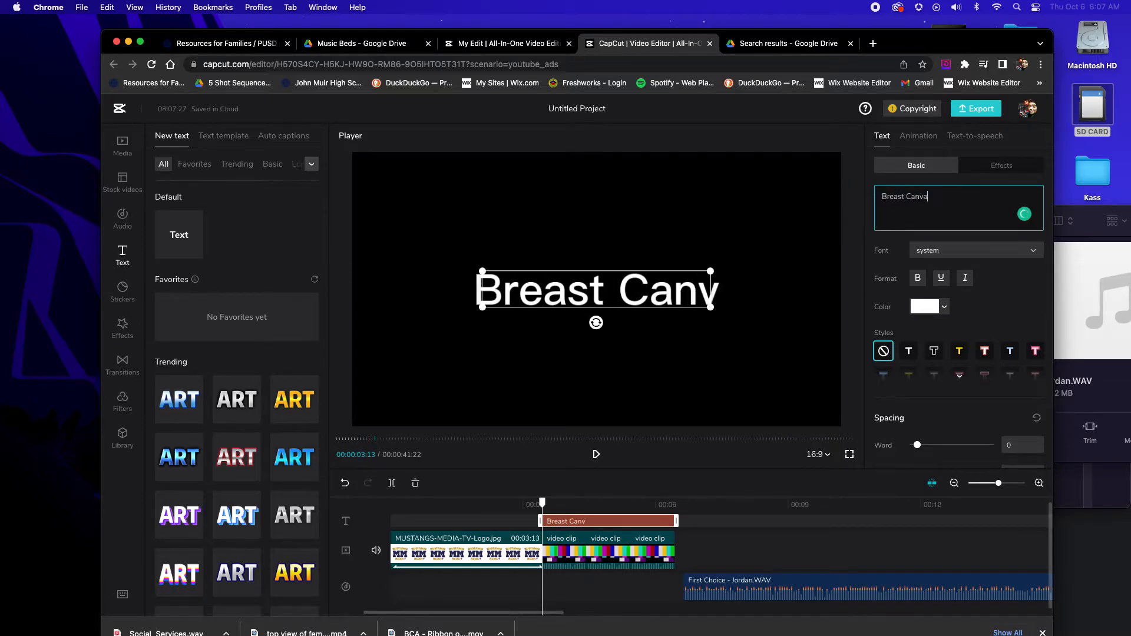
key("BackSpace")
key("BackSpace")
key("BackSpace")
key("BackSpace")
type("cer")
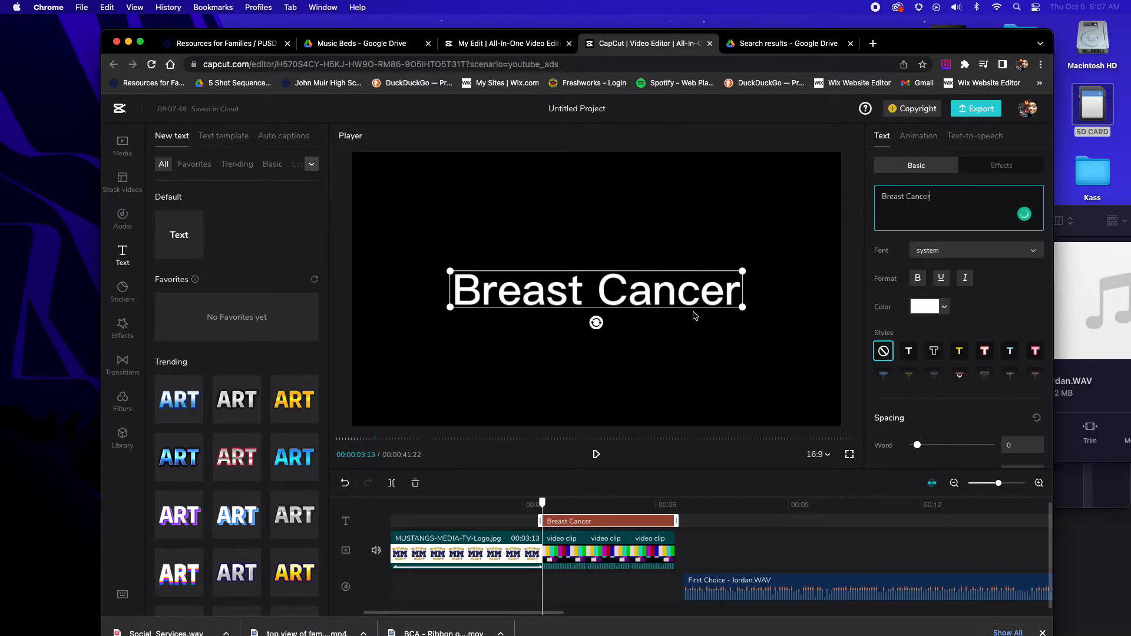
Reduce the size of the "Breast Cancer" text to 39%
scroll(943, 295, "down", 2)
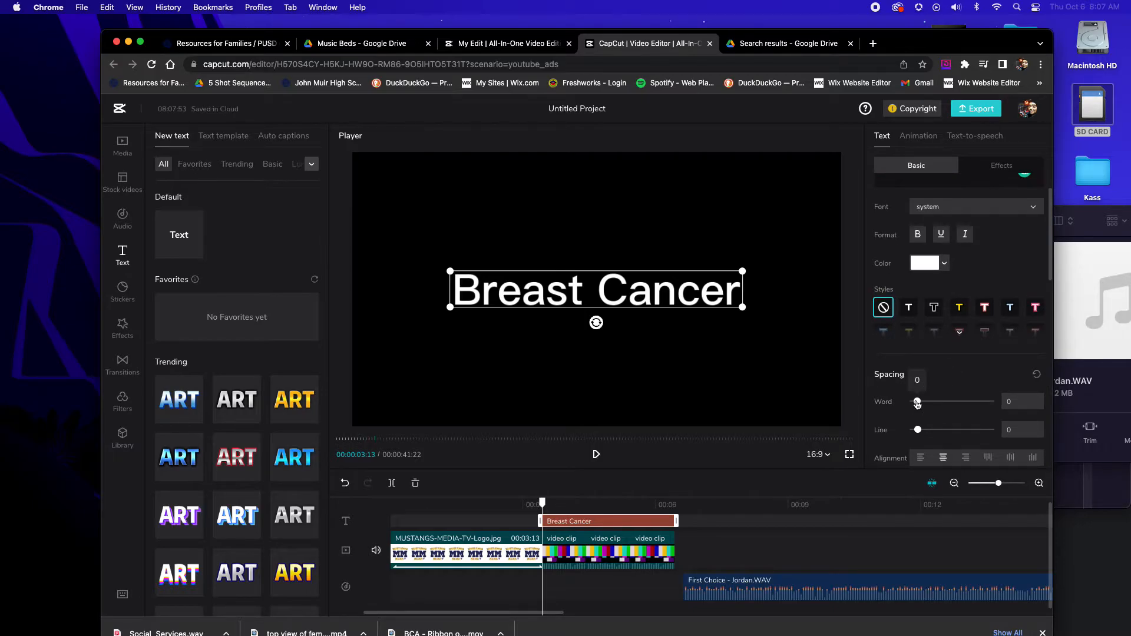
scroll(950, 394, "down", 5)
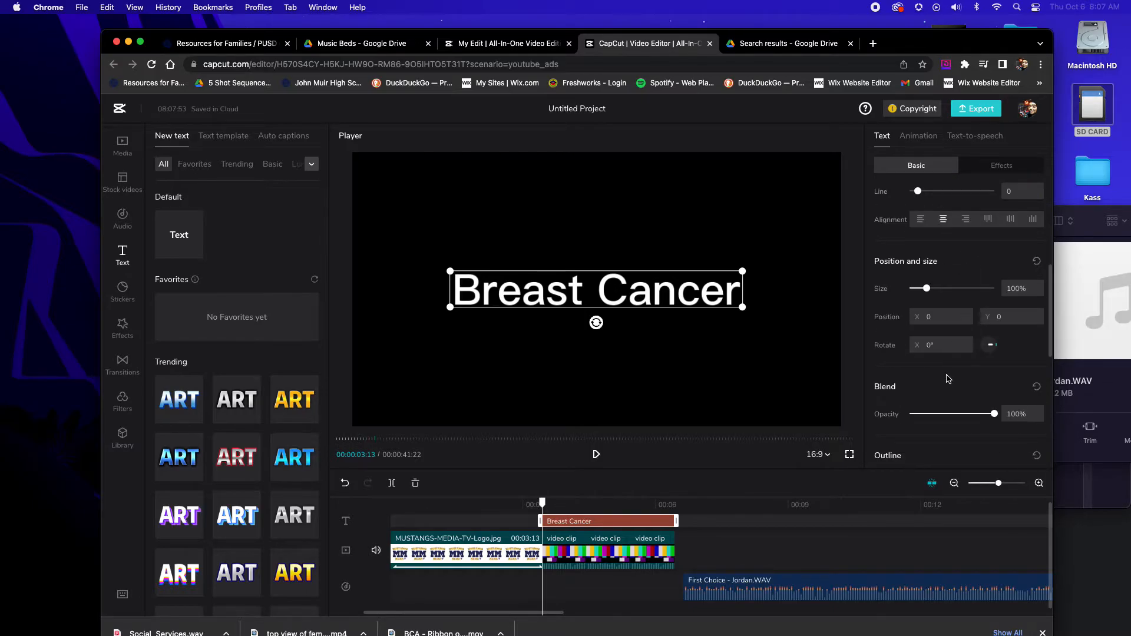
scroll(949, 379, "up", 2)
left_click_drag(927, 332, 917, 336)
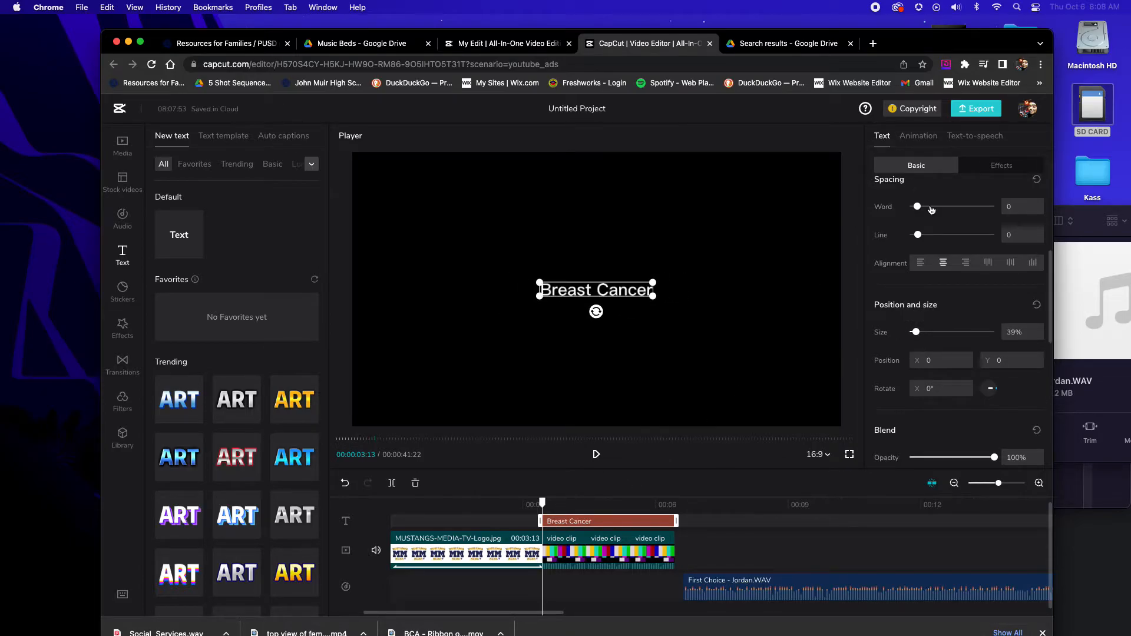
Extend the title text to read "Breast Cancer Awareness" and end it with a line break
scroll(948, 206, "up", 4)
left_click(949, 200)
type("A")
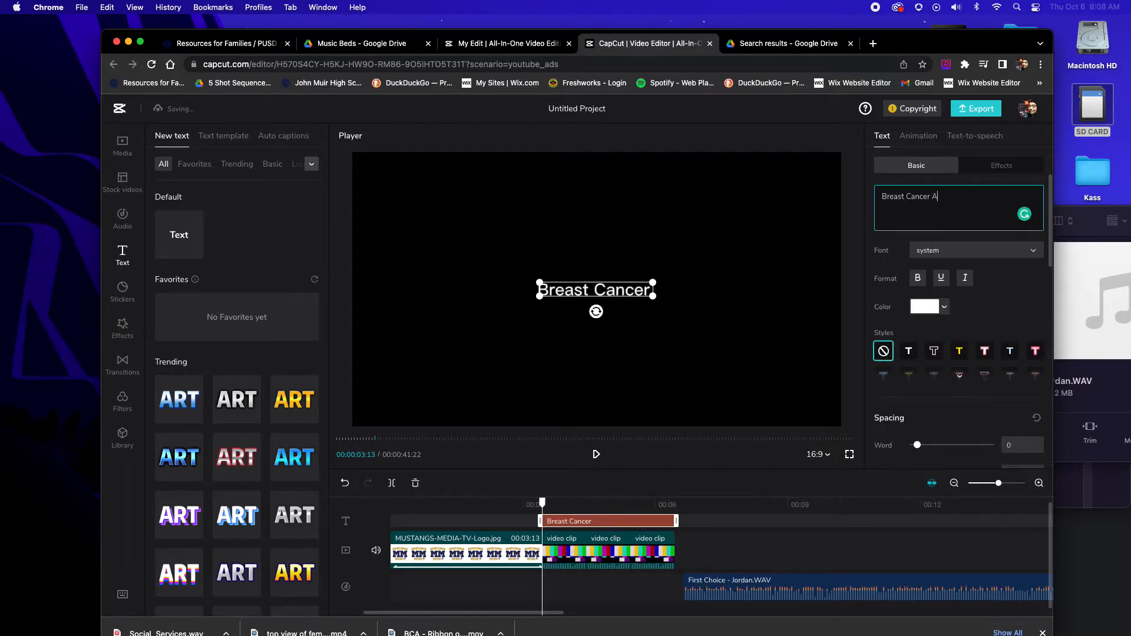
type("wareme")
key("BackSpace")
key("BackSpace")
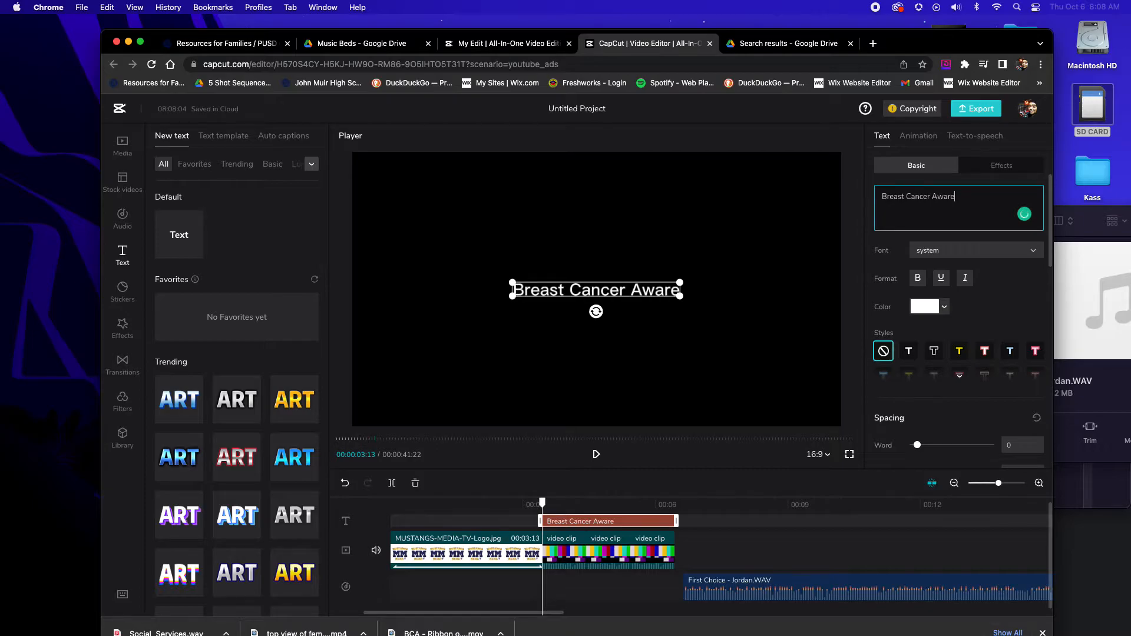
type("ness")
key("Return")
Play the opening of the "First Choice" voice recording to hear its first words
left_click(690, 508)
key("space")
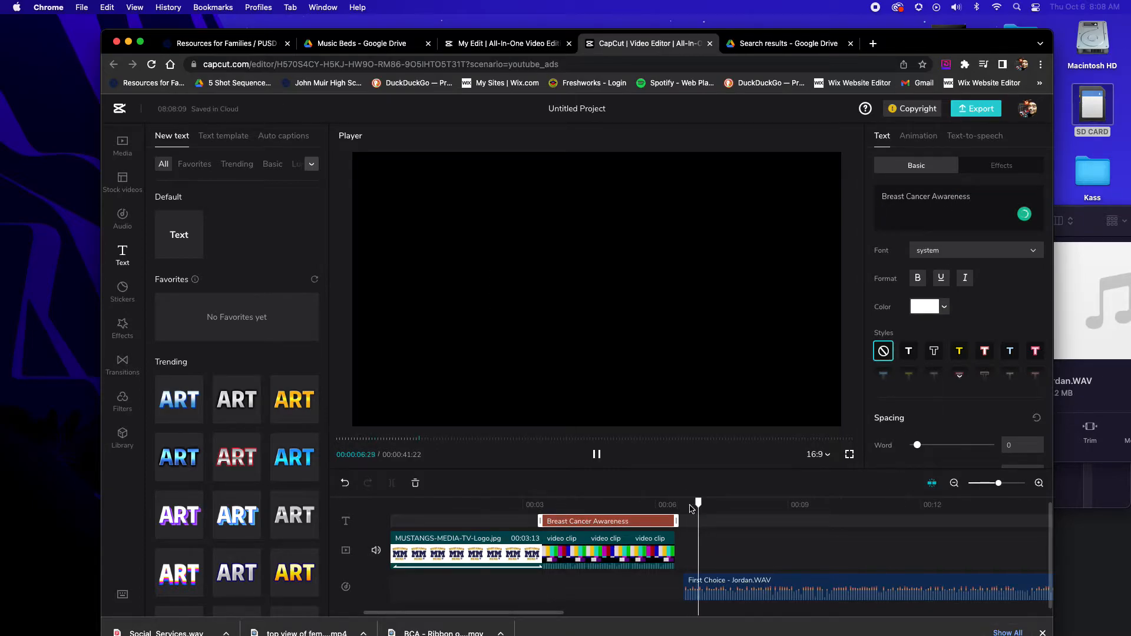
key("space")
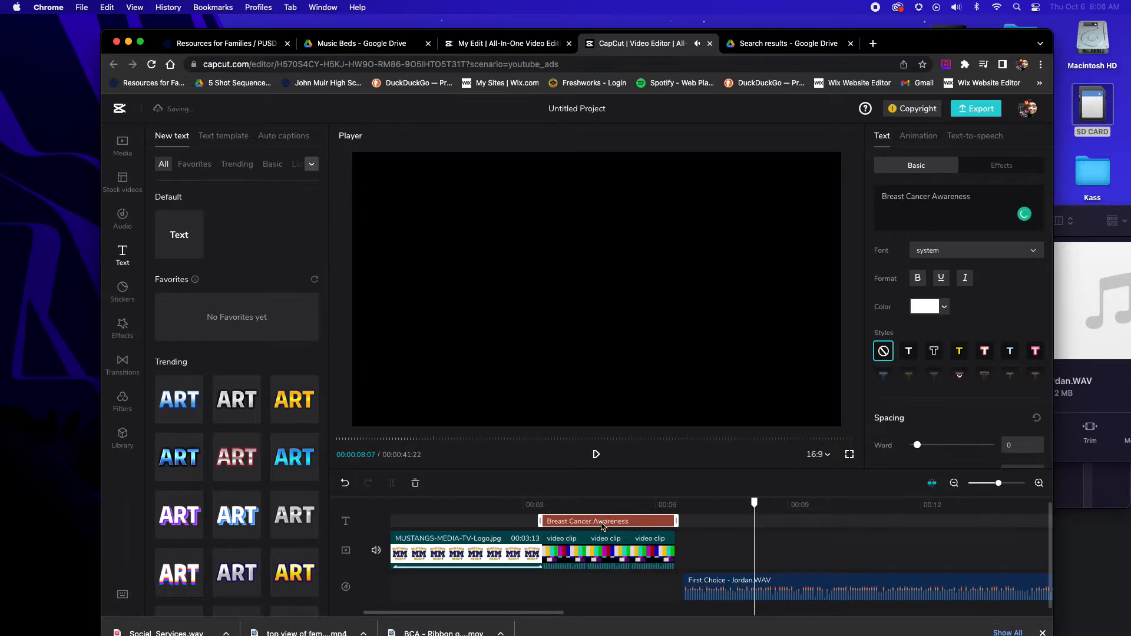
Add the lines "Let's Not Rest." in quotation marks and AUDIO PSA by beneath Breast Cancer Awareness in the title text
left_click(595, 520)
left_click(977, 199)
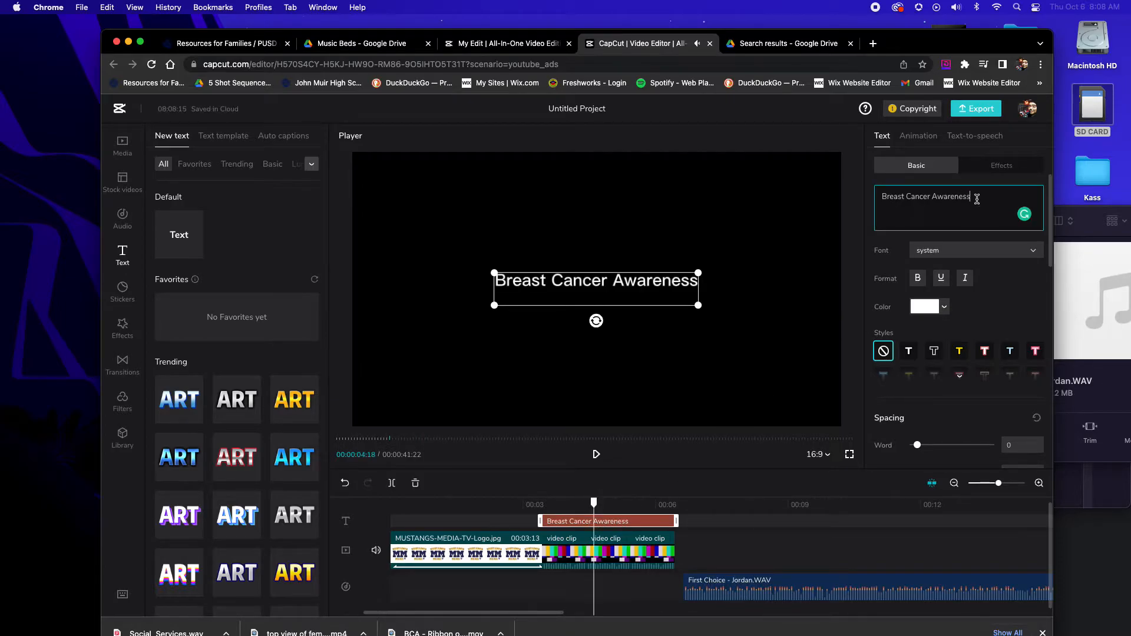
key("Return")
type("\"Let's Not Rest")
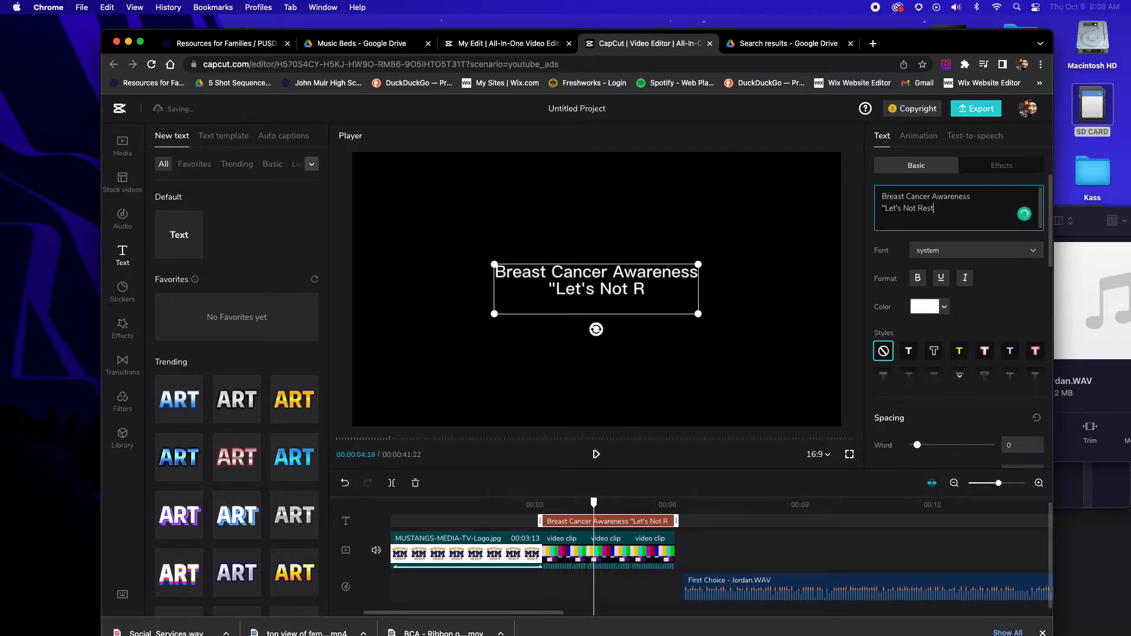
type(".\"")
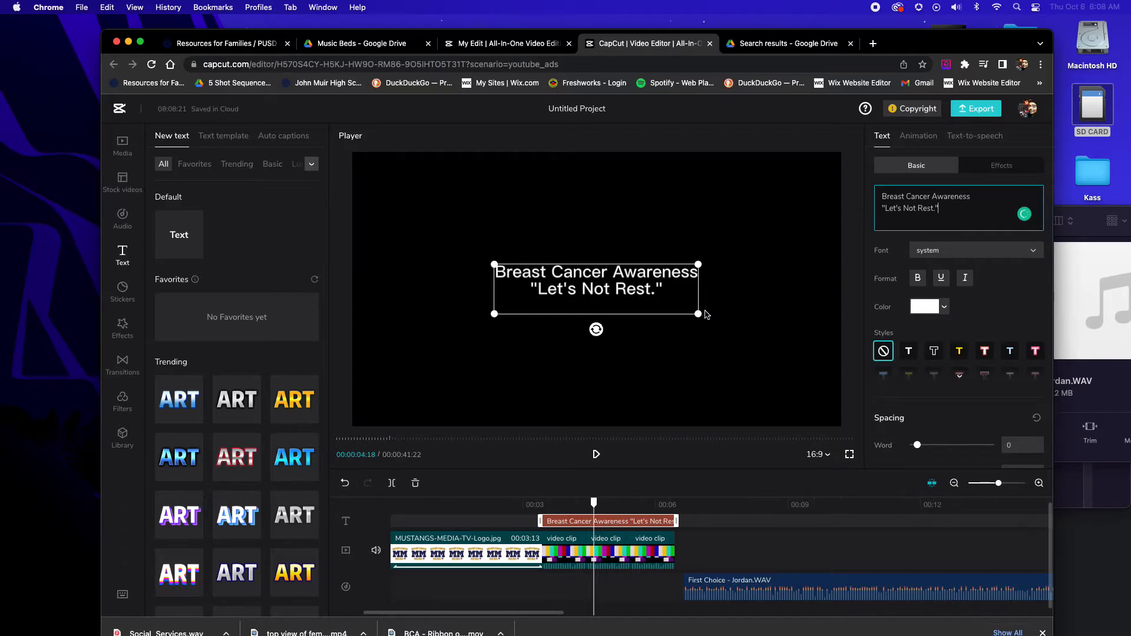
key("Return")
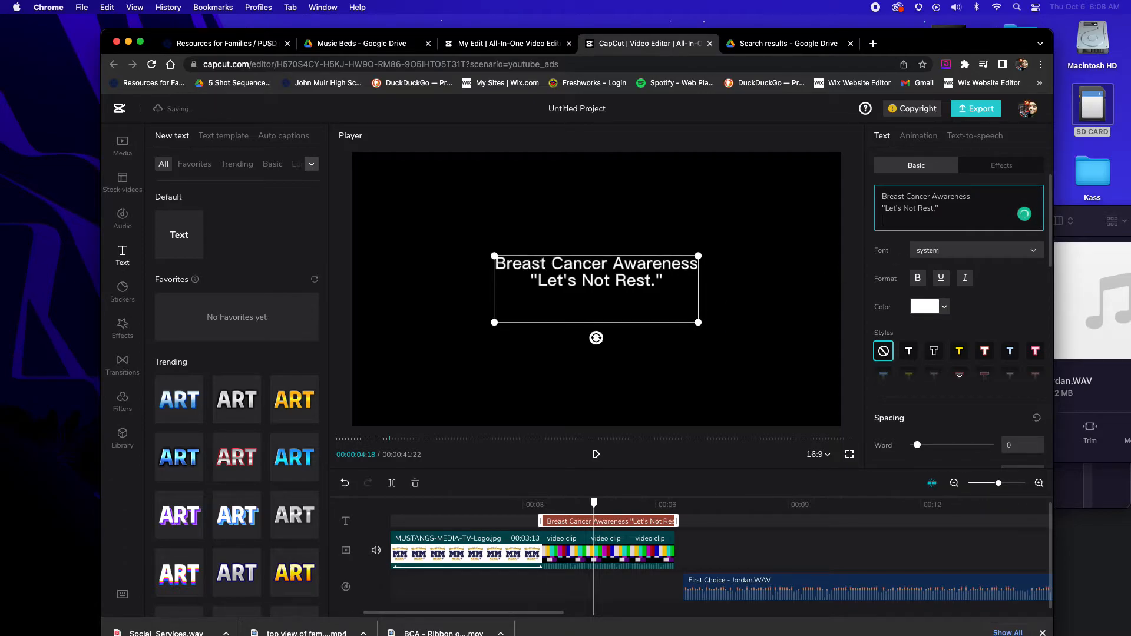
type("AUDIO")
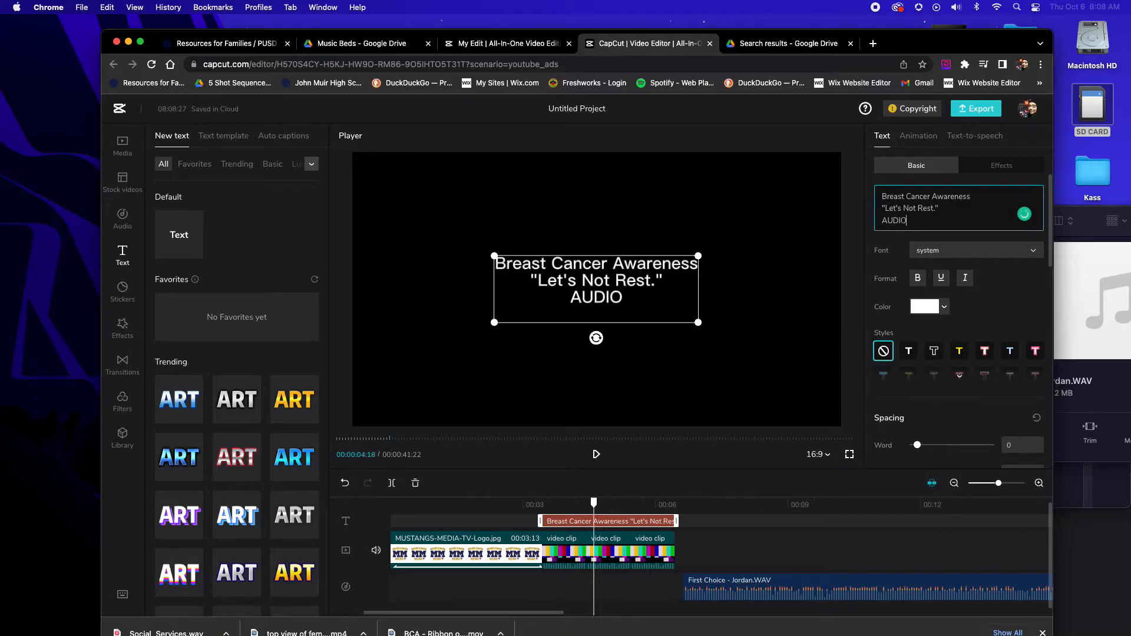
type(" PSA by")
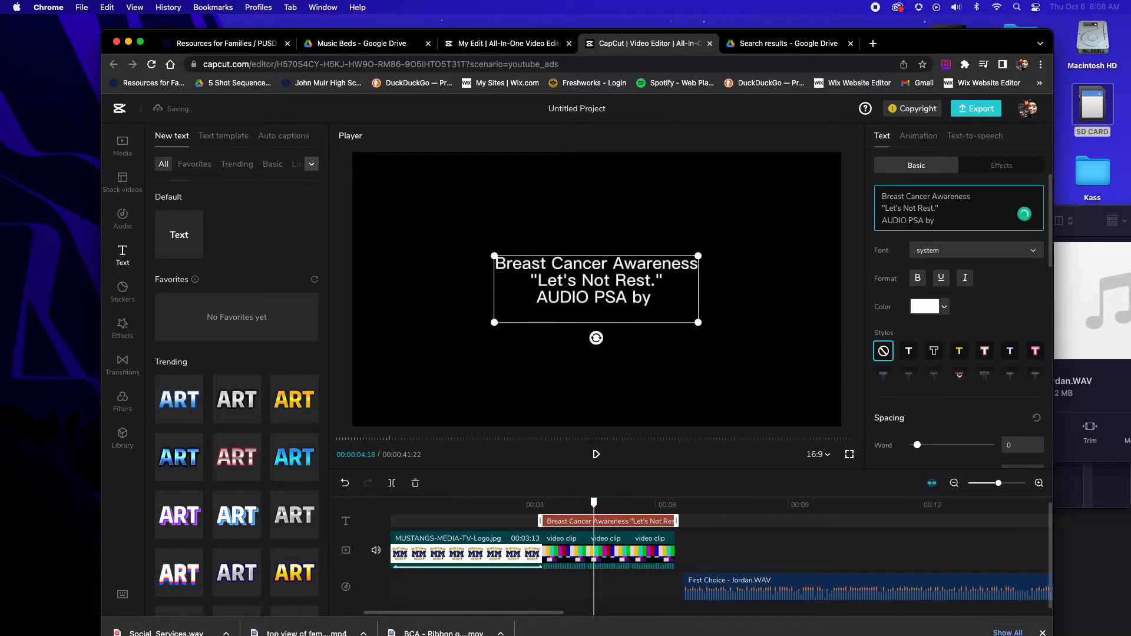
Play back the title section over the color bars and on into the start of the voice recording
left_click(687, 507)
left_click(607, 506)
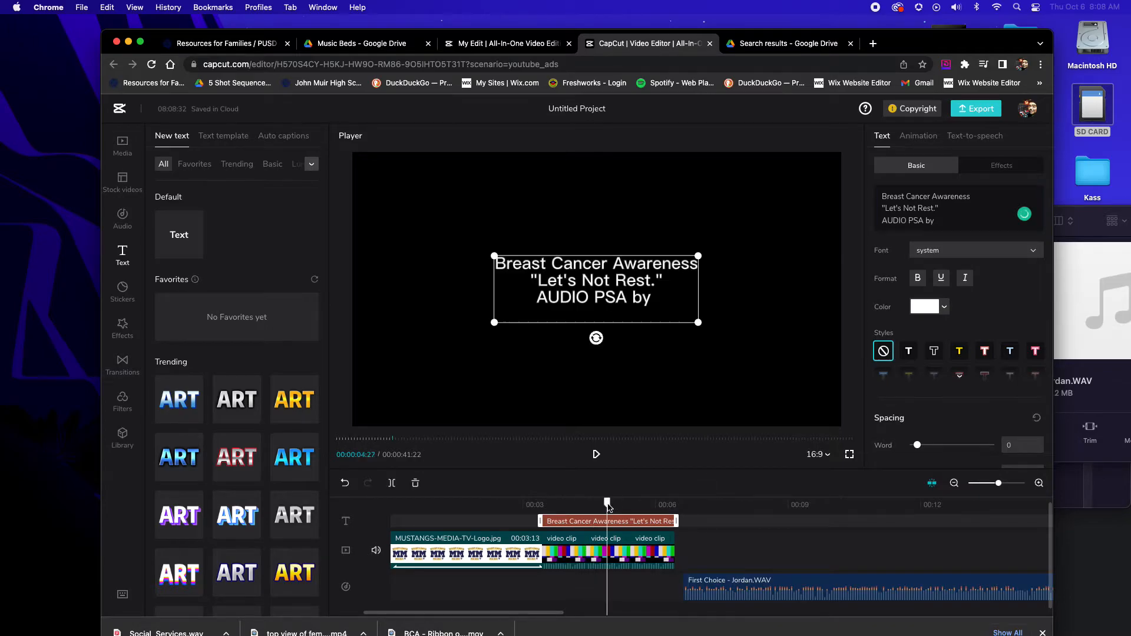
key("space")
left_click(561, 574)
key("space")
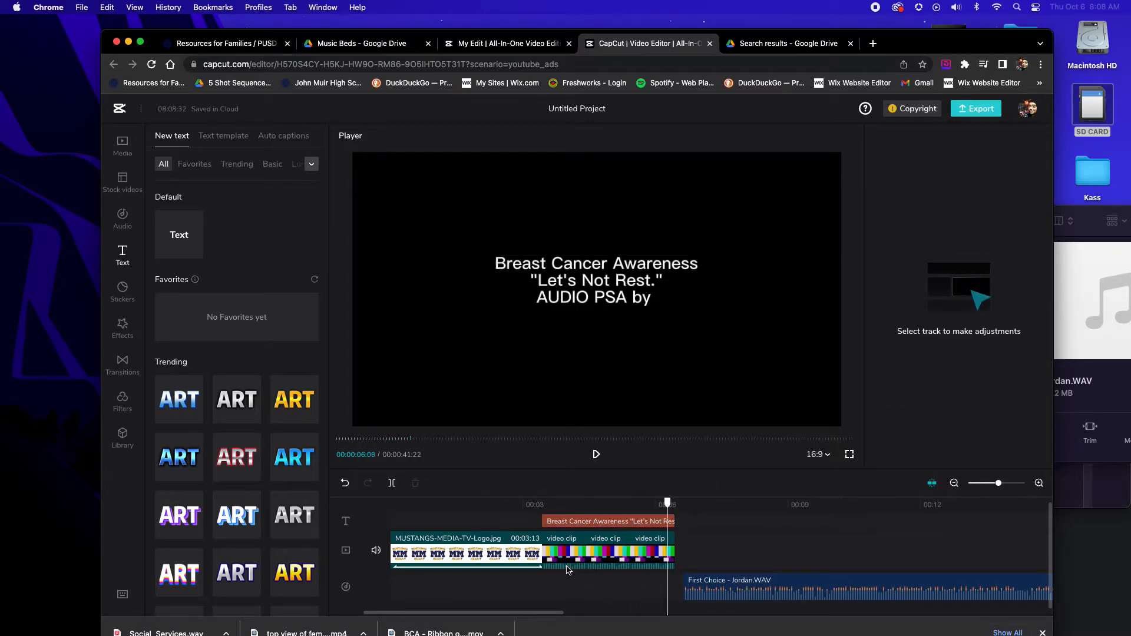
left_click(558, 524)
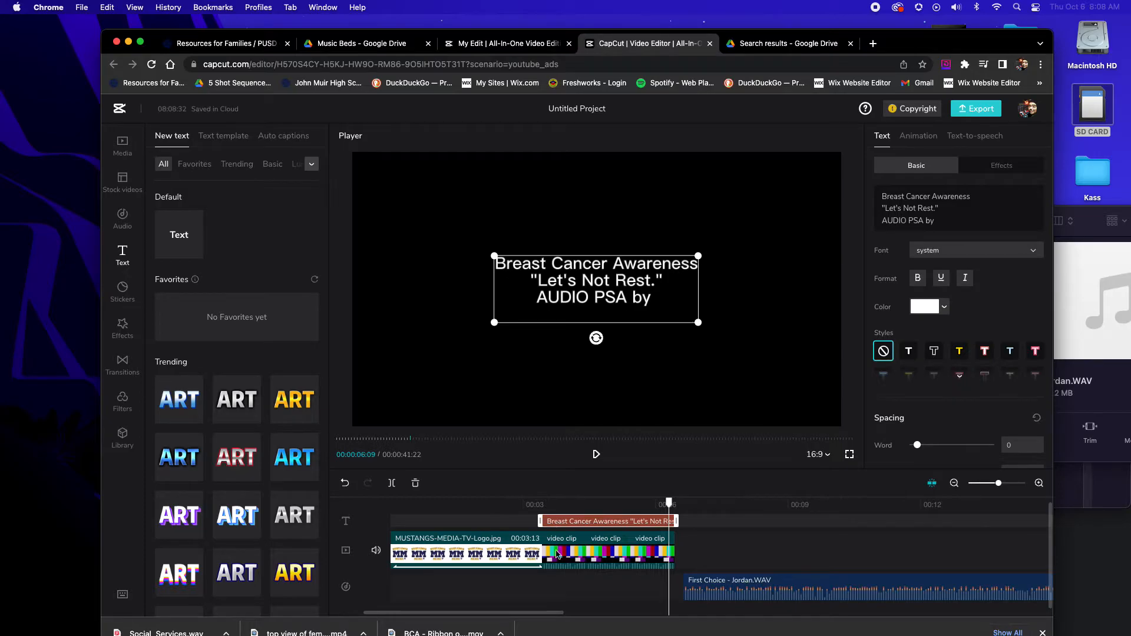
left_click(559, 583)
left_click(538, 504)
key("space")
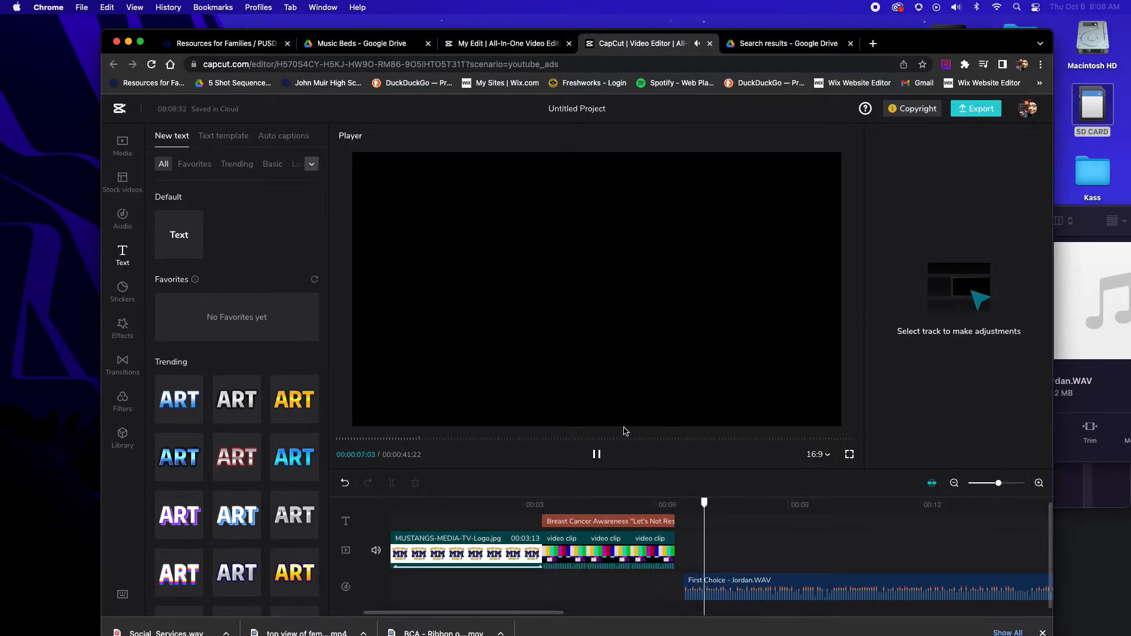
Move the First Choice voice recording to the end of the color bars and add Social_Services.wav beneath it, starting at the same point
key("space")
left_click_drag(728, 582, 718, 582)
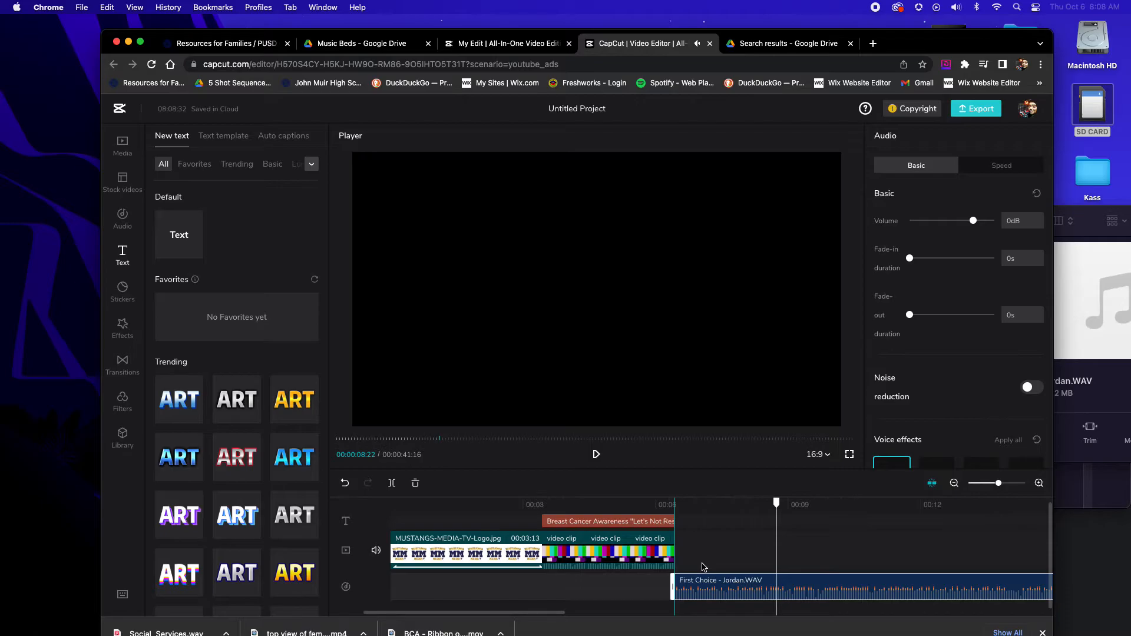
left_click(123, 145)
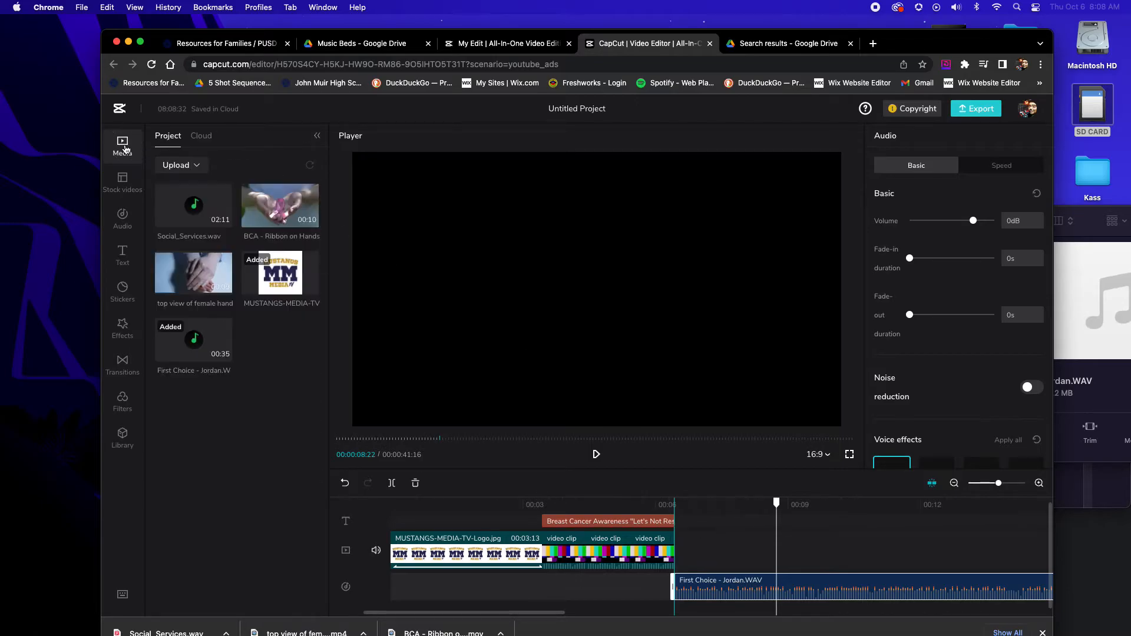
left_click(223, 219)
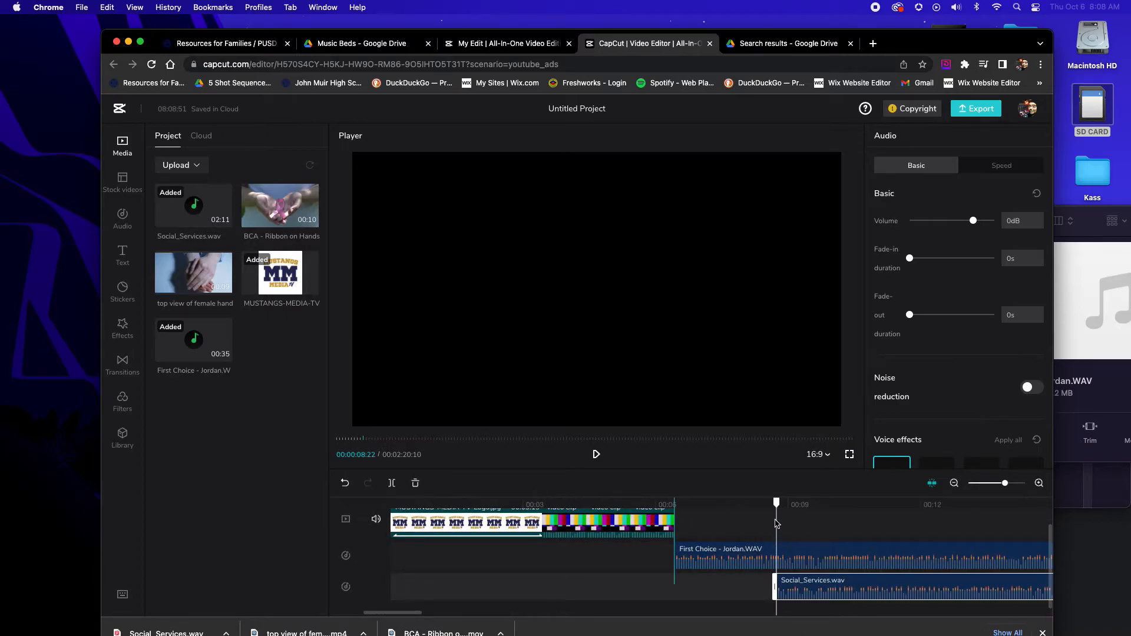
left_click_drag(789, 585, 695, 583)
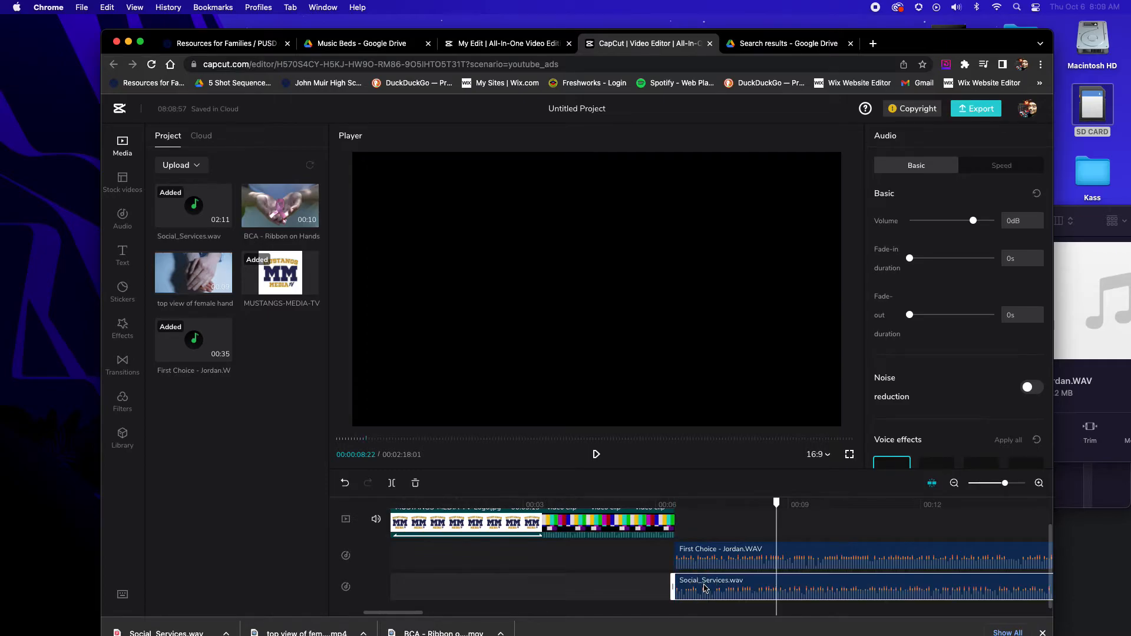
Balance the Social_Services.wav music bed against the voice recording by setting its volume to -11.7 dB during playback
left_click_drag(970, 222, 932, 231)
left_click(675, 505)
key("space")
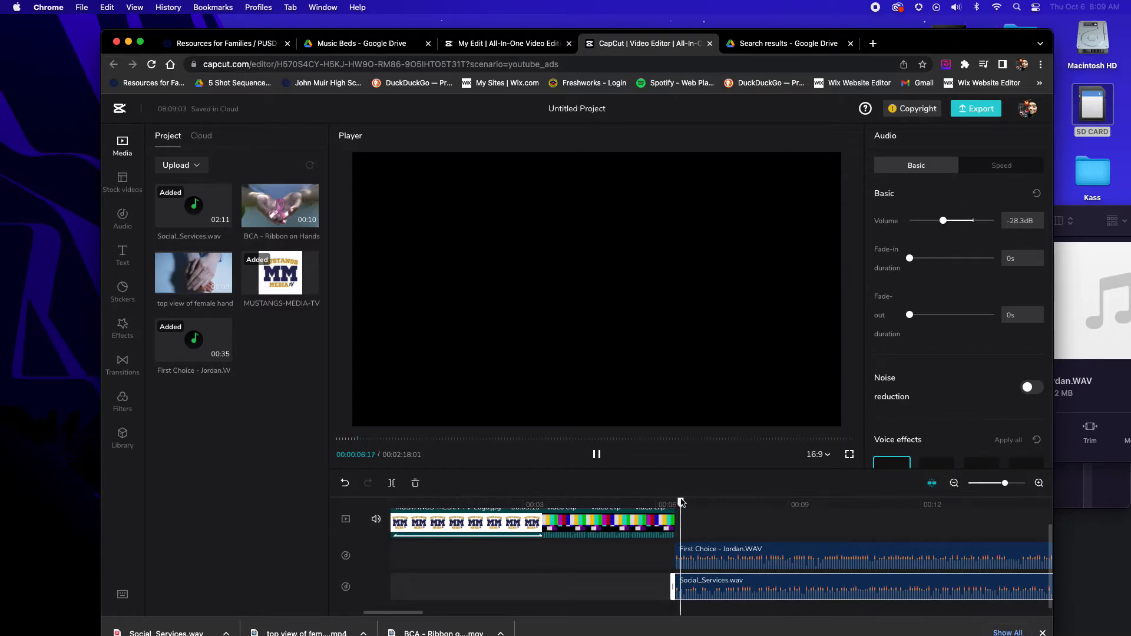
mouse_move(945, 221)
left_mouse_down()
mouse_move(976, 224)
mouse_move(963, 224)
left_mouse_up()
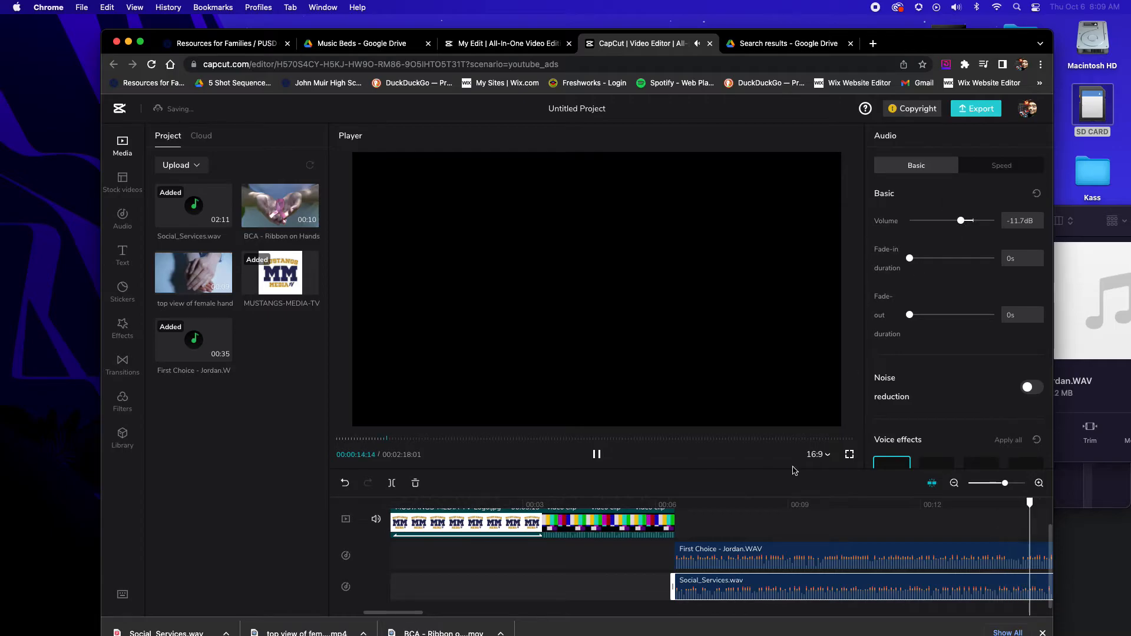
Add the BCA - Ribbon on Hands clip to the video track right after the color bars
scroll(721, 519, "up", 2)
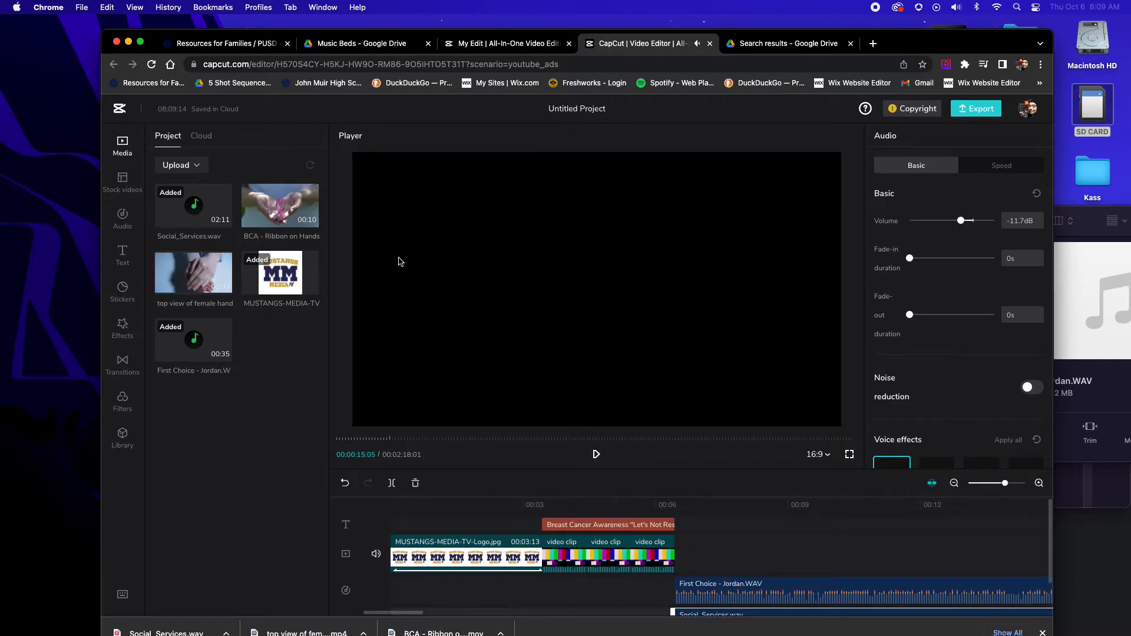
left_click(309, 220)
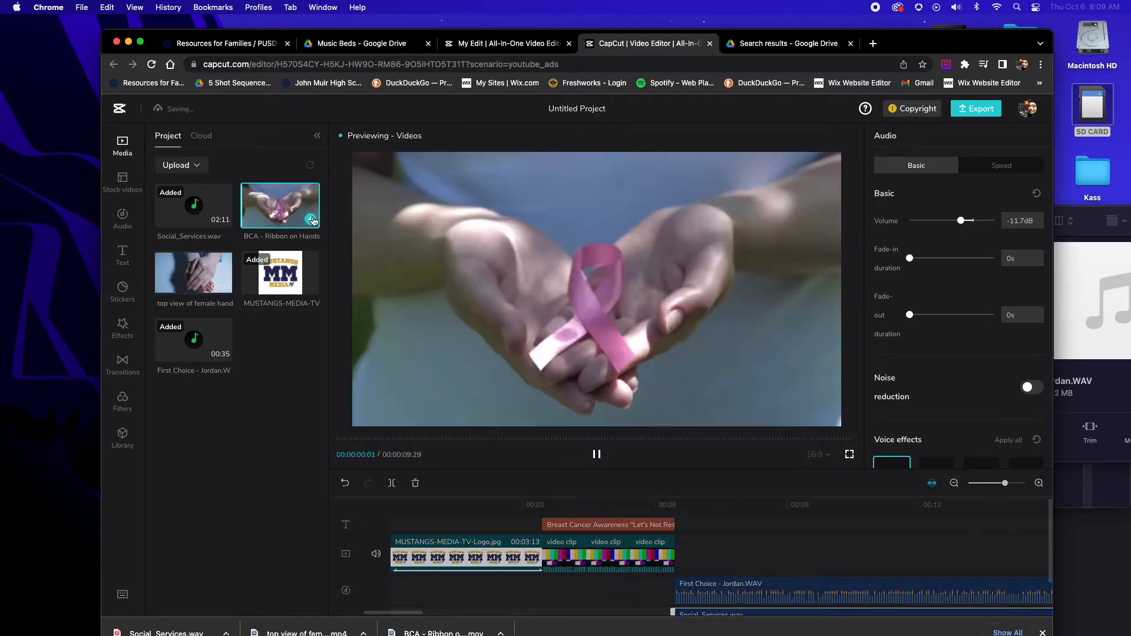
left_click(311, 219)
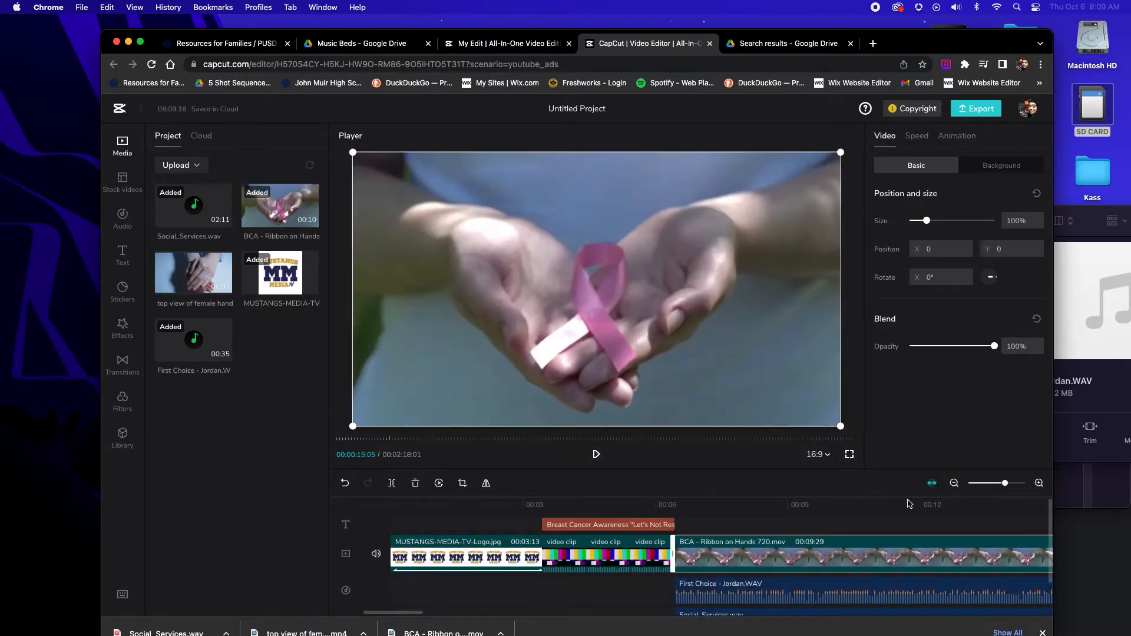
Extend the Breast Cancer Awareness title on the timeline to the end of the First Choice voice recording
left_click_drag(1000, 490, 987, 482)
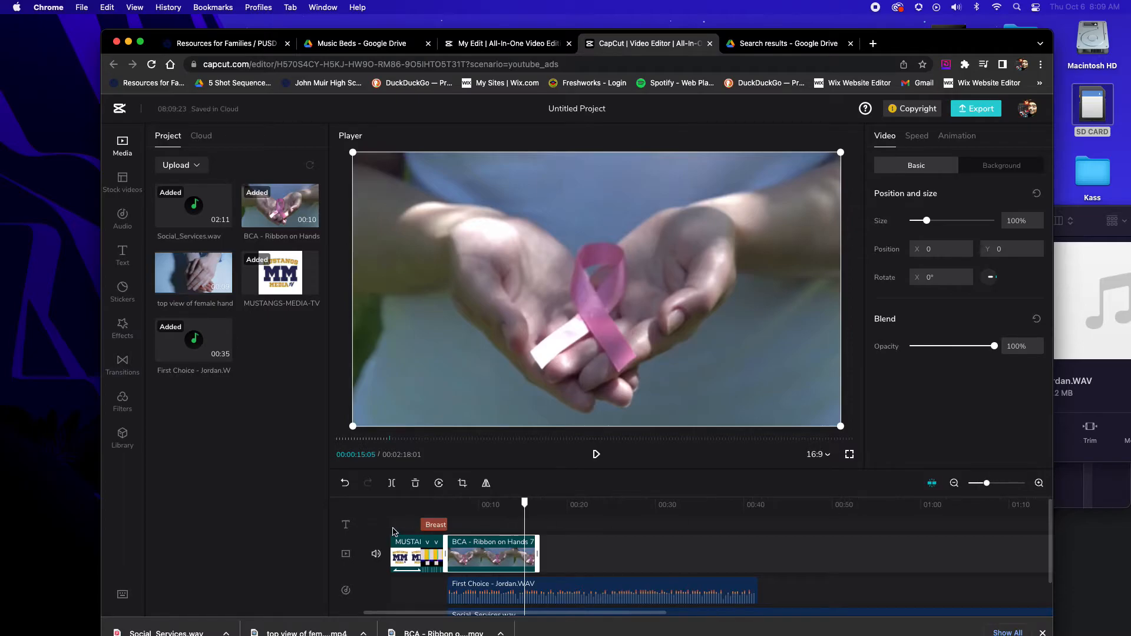
left_click(442, 506)
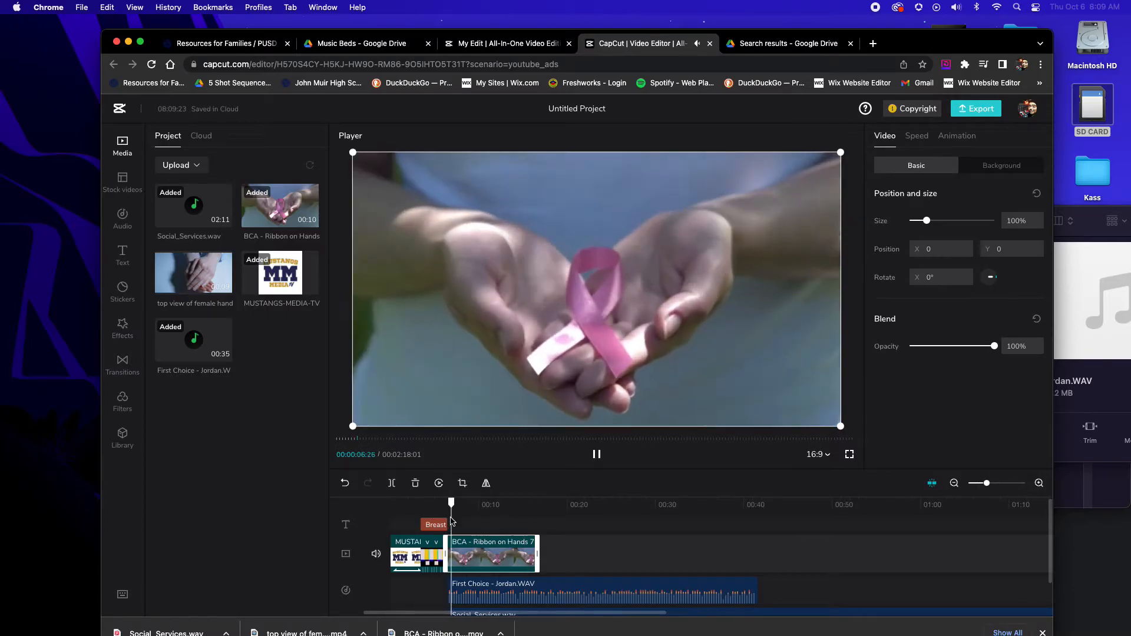
left_click(472, 524)
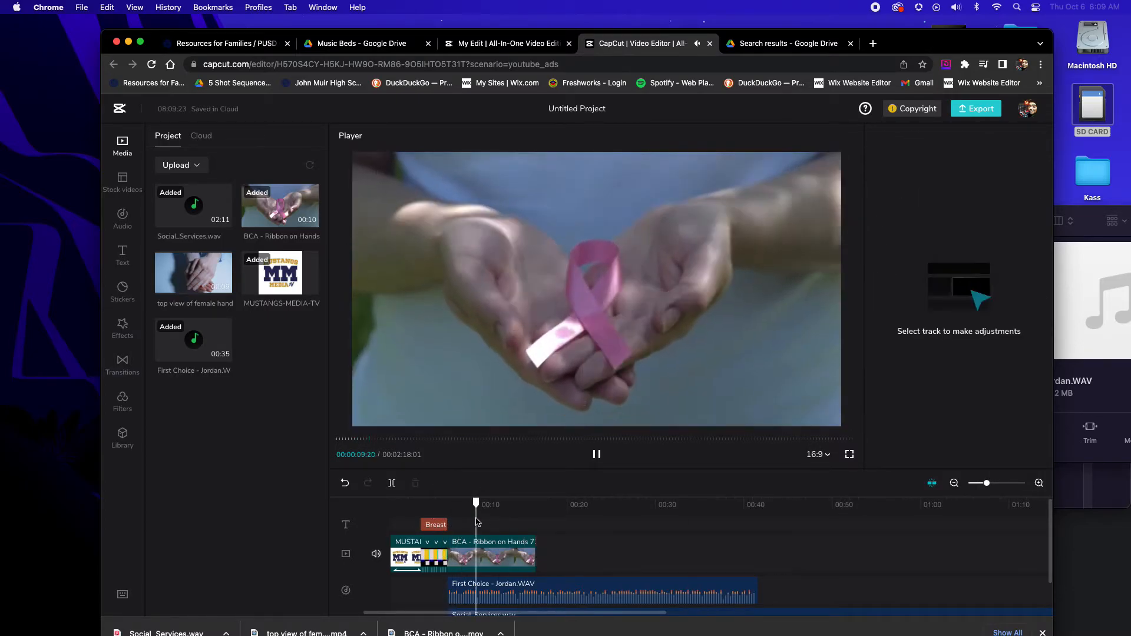
left_click(448, 524)
left_click_drag(460, 524, 746, 532)
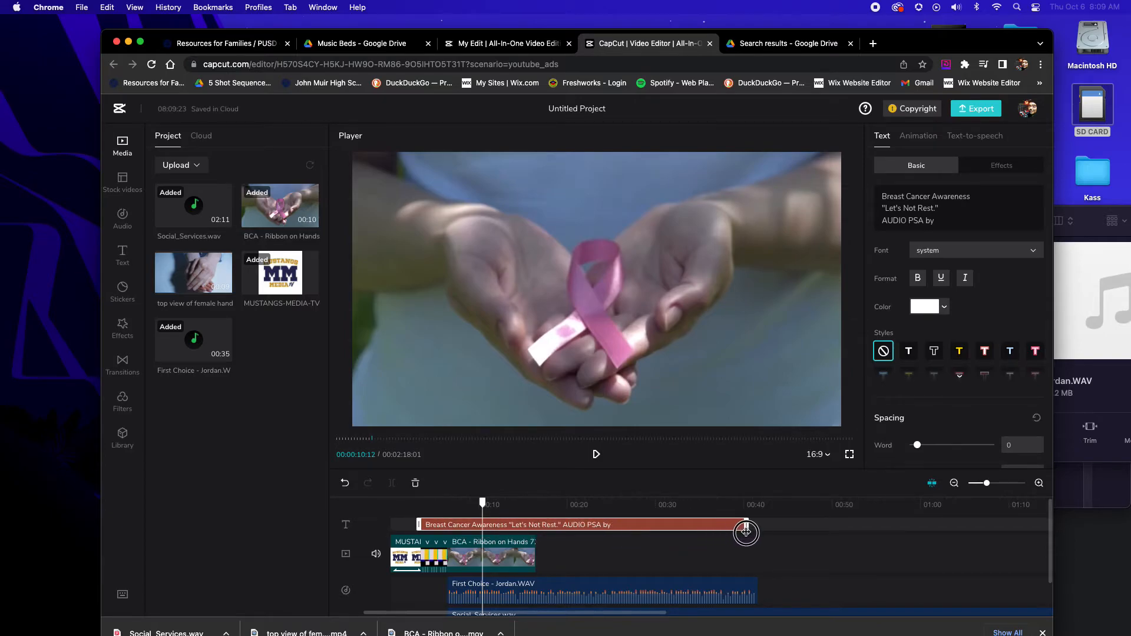
Play back the extended title over the ribbon footage with voice and music, up to the end of the ribbon clip
key("space")
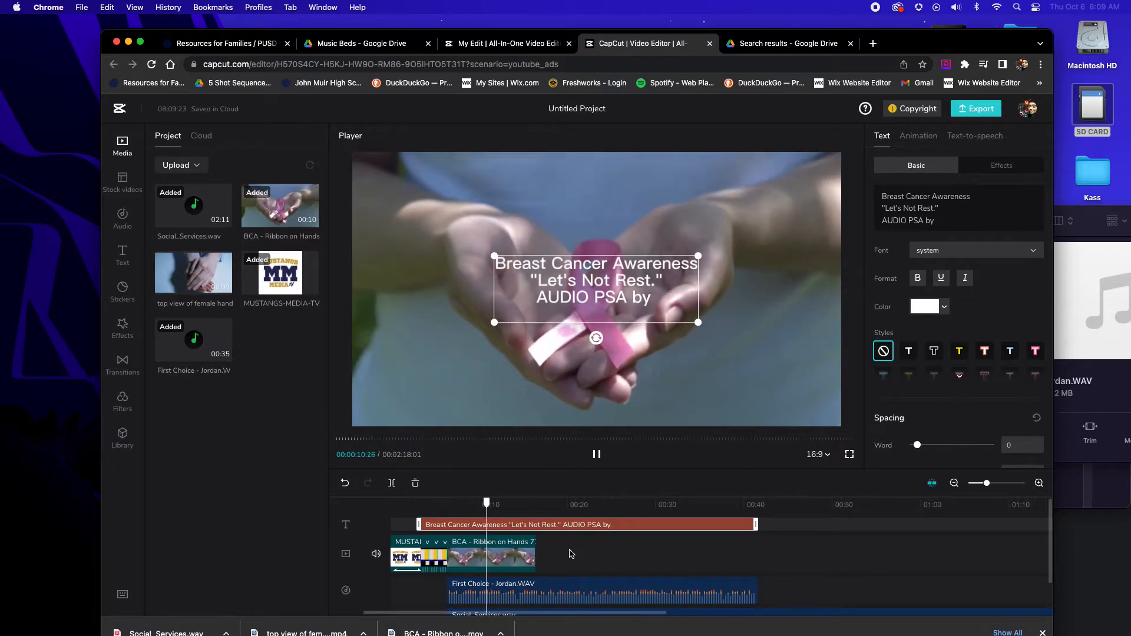
left_click(559, 559)
left_click(535, 525)
left_click(488, 504)
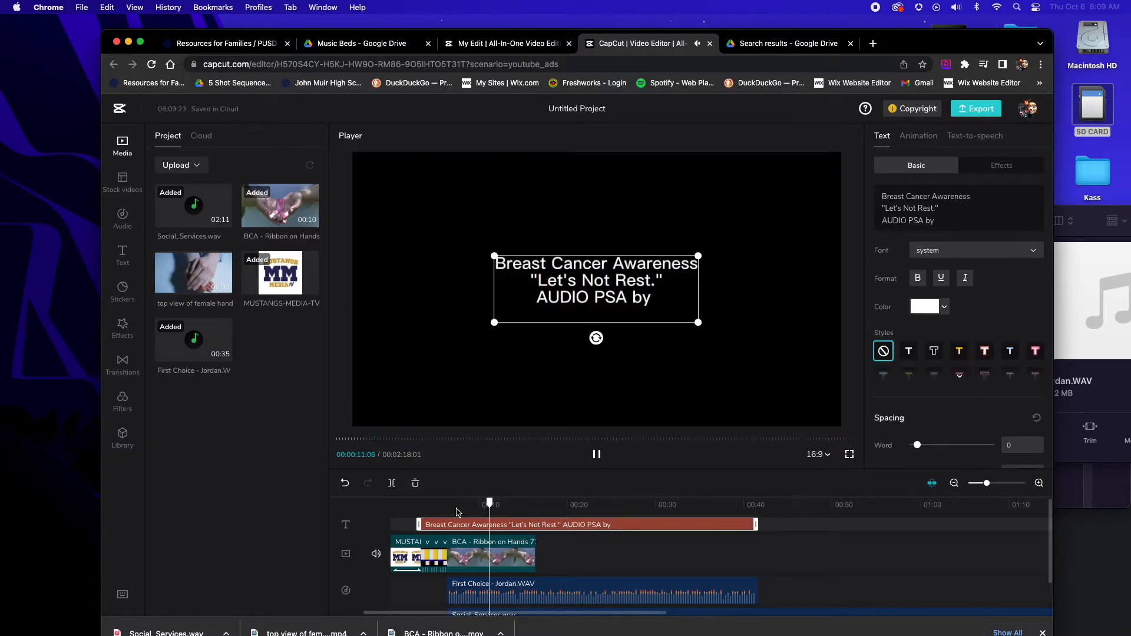
left_click(402, 523)
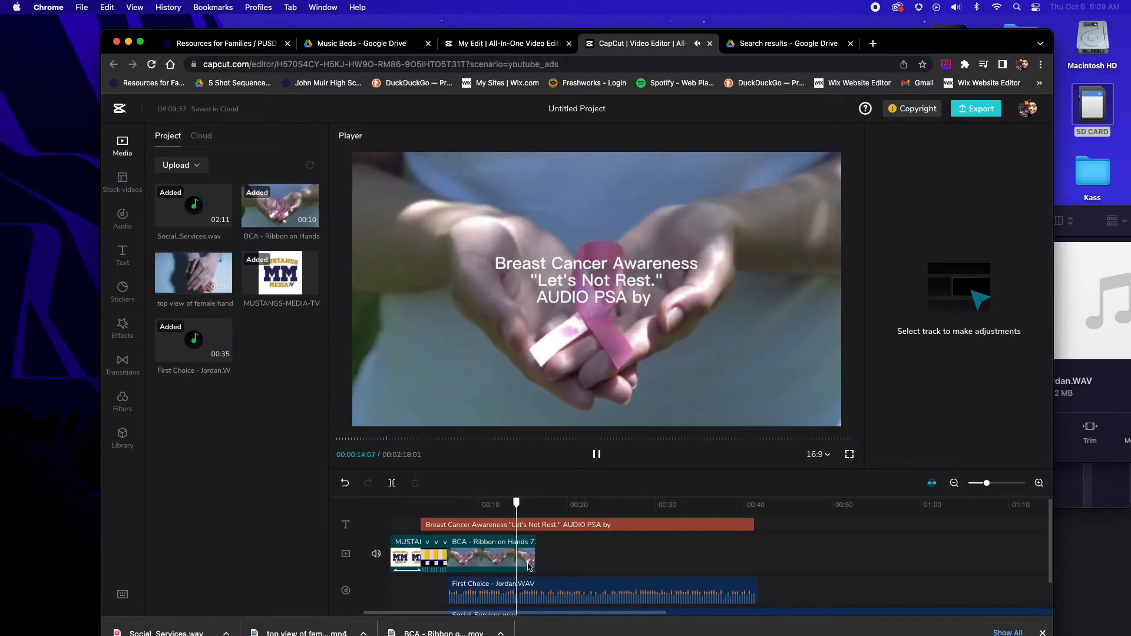
key("space")
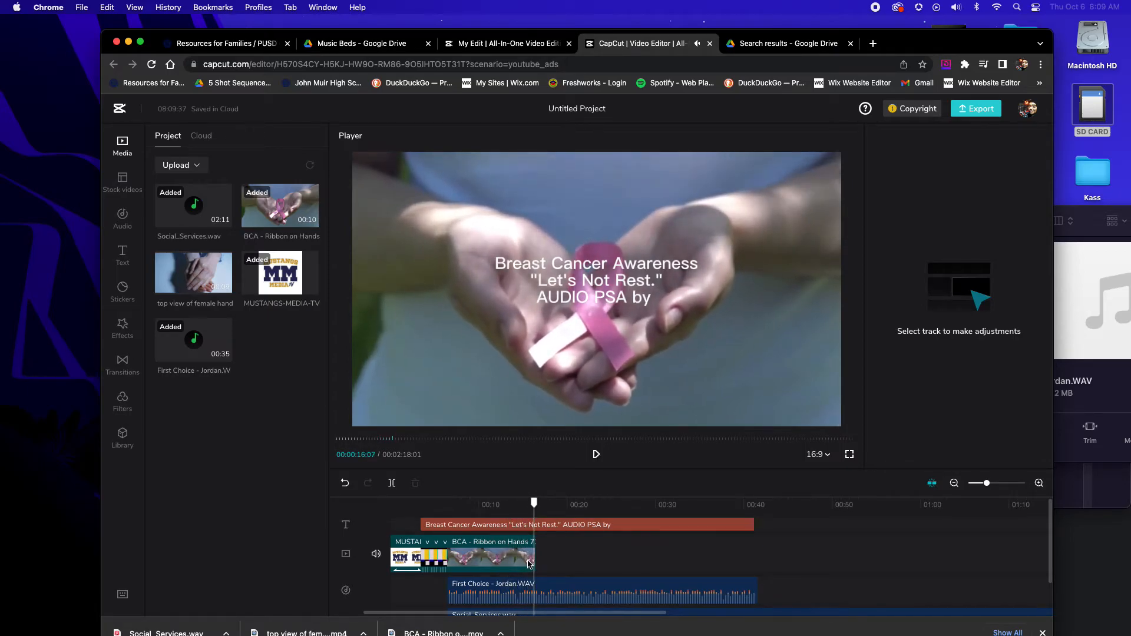
Enlarge the timeline area, listen for a cut point in the music bed, and split Social_Services.wav at 00:00:15:02
left_click_drag(991, 485, 1000, 485)
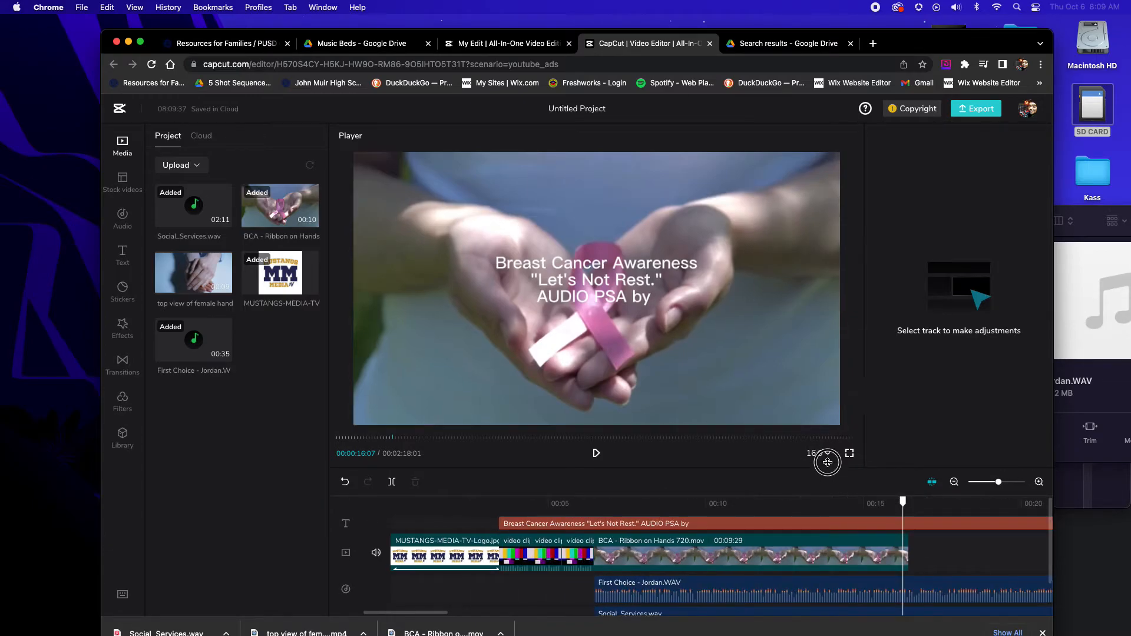
left_click_drag(828, 465, 824, 384)
left_click(734, 424)
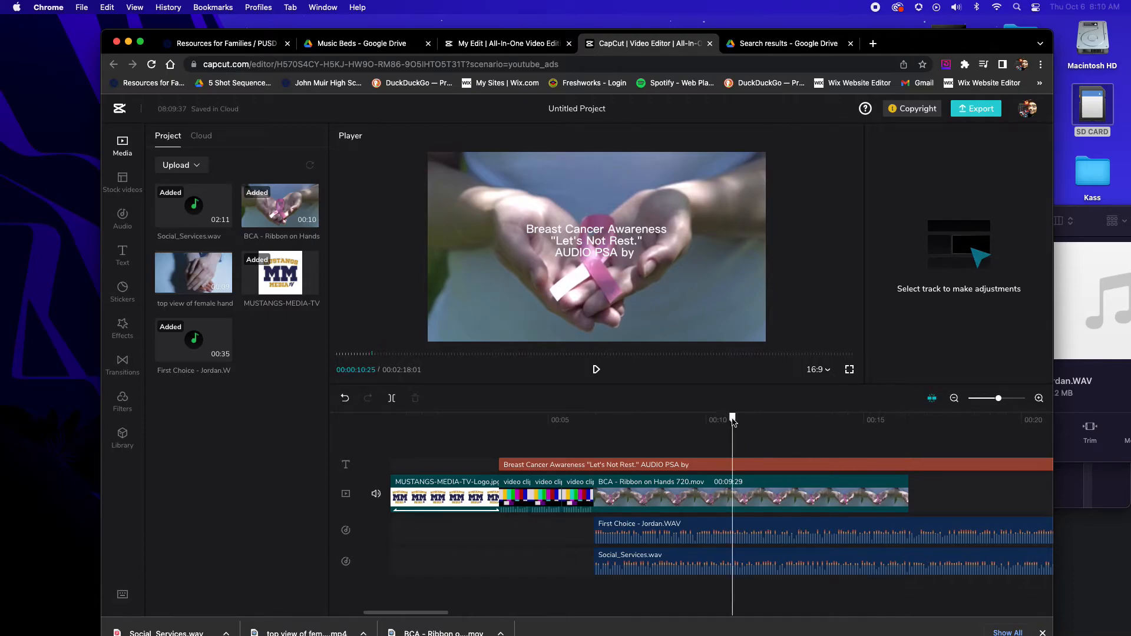
key("space")
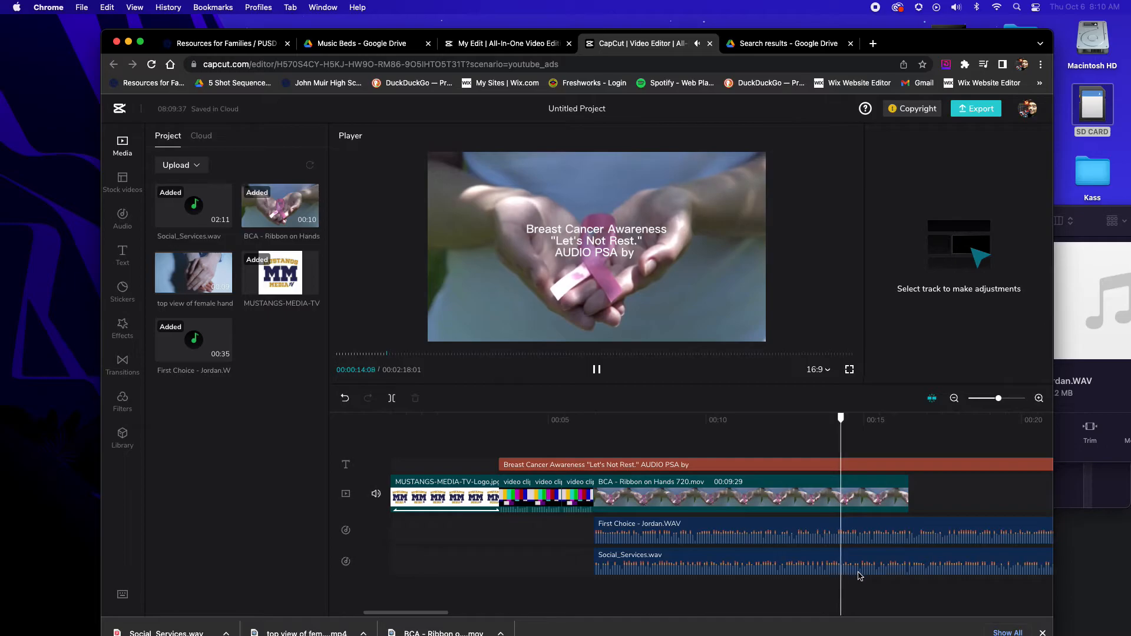
key("space")
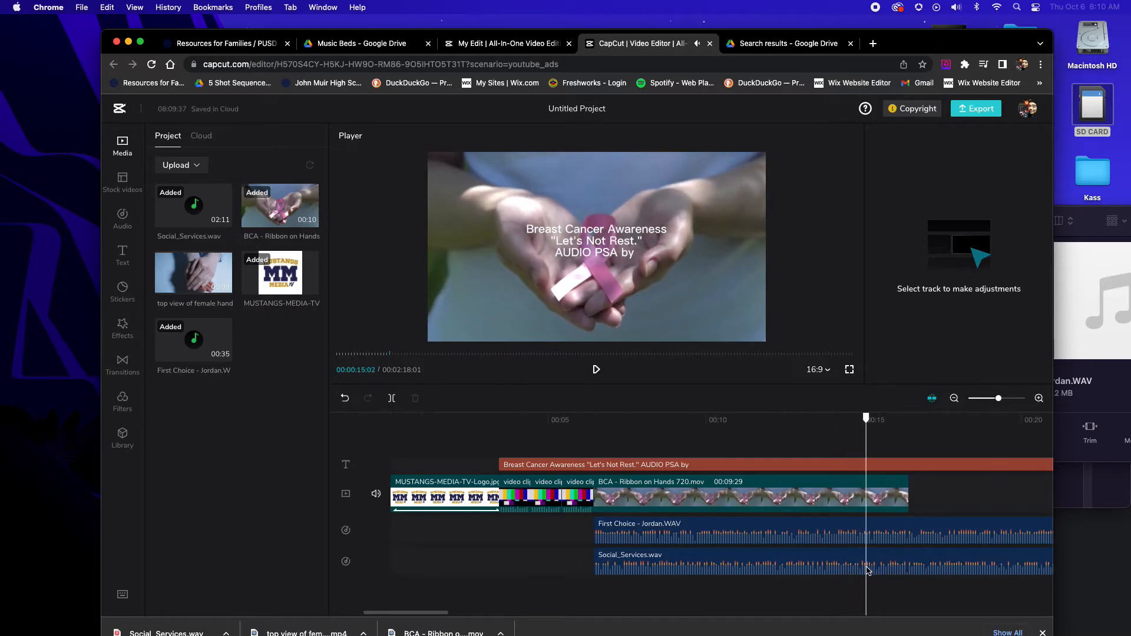
left_click(867, 570)
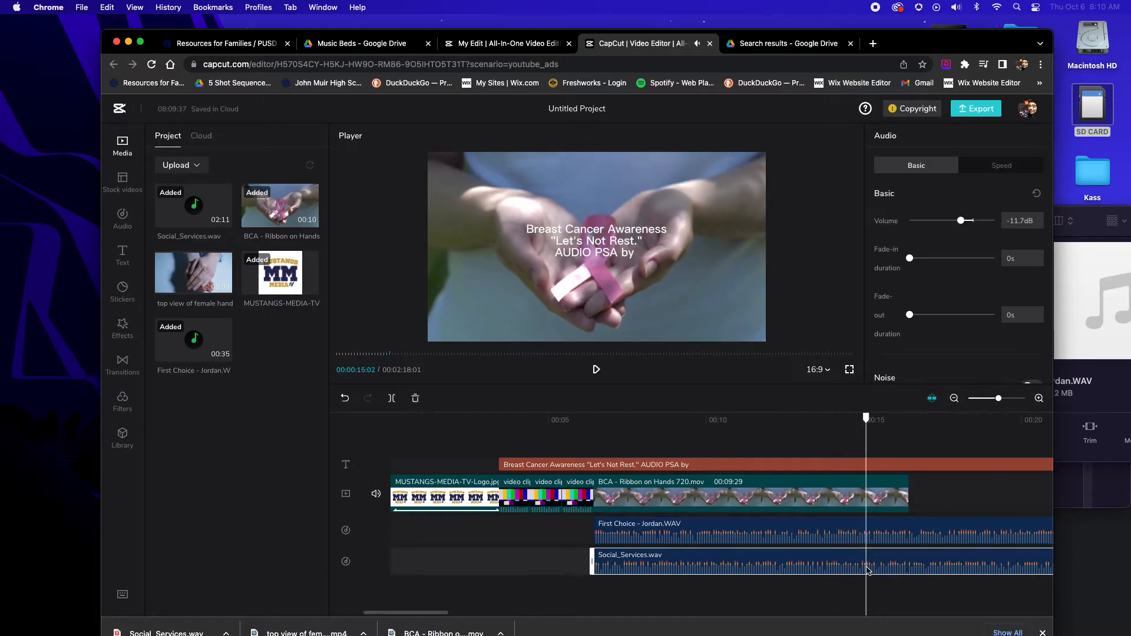
left_click(393, 399)
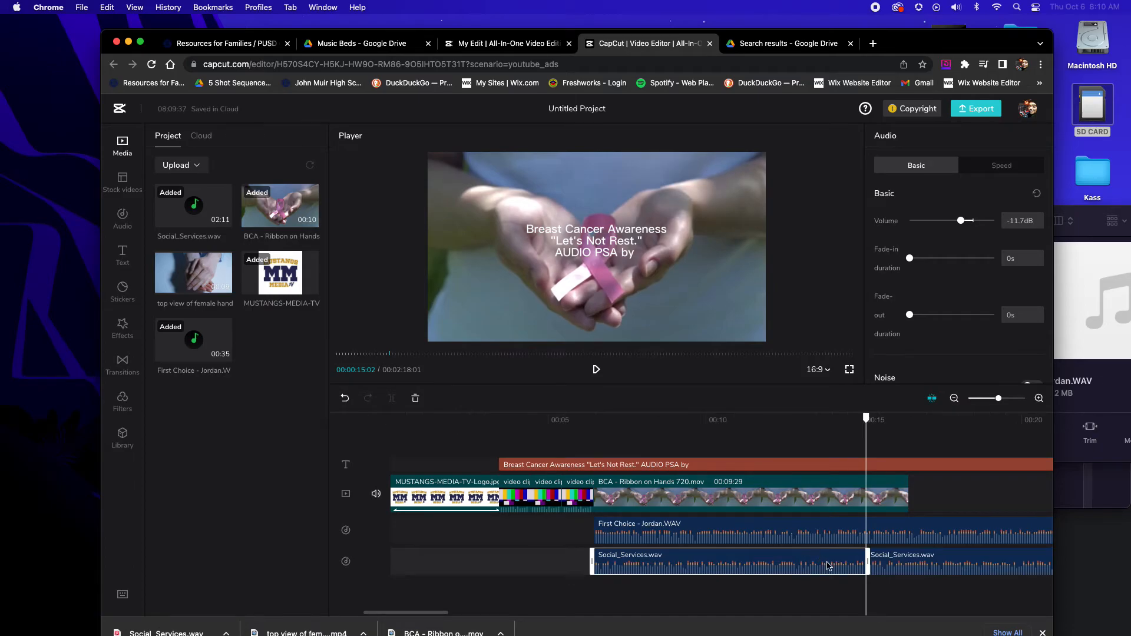
Cut the music bed section between 00:00:15:02 and 00:00:15:24 and move the remaining music up to close the gap
key("space")
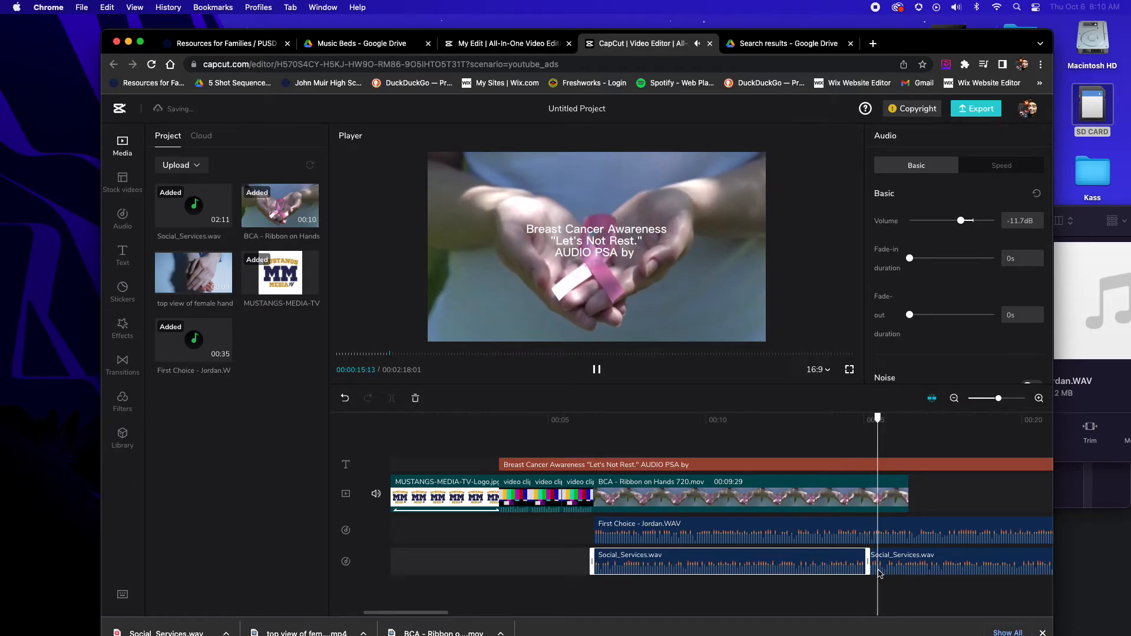
key("space")
left_click(892, 569)
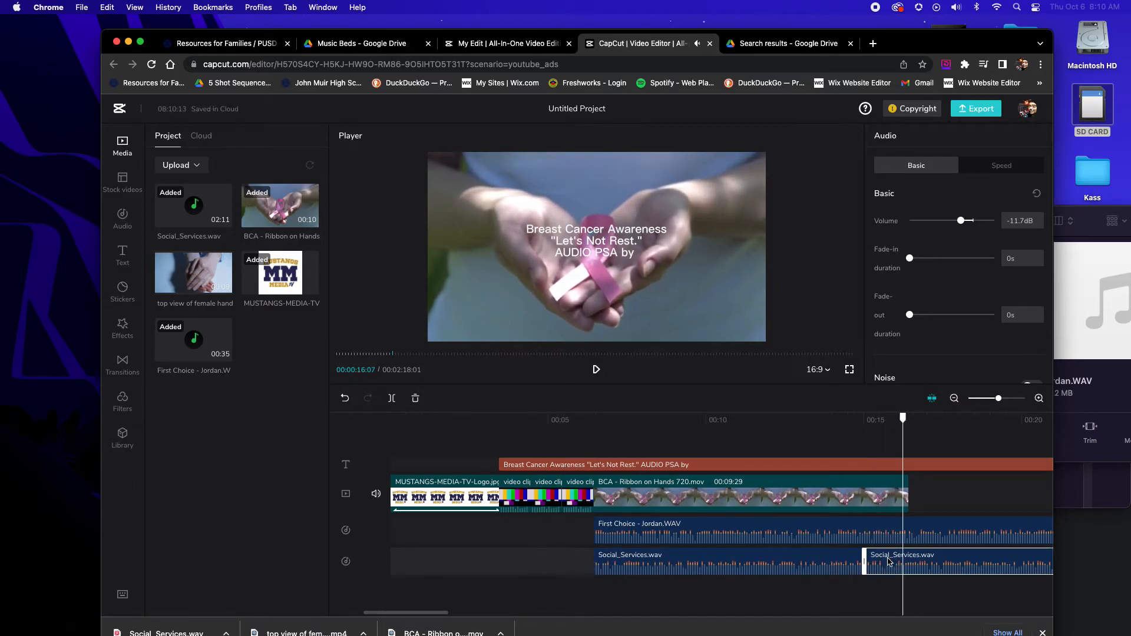
left_click_drag(904, 420, 889, 422)
left_click_drag(866, 566, 894, 572)
key("super+z")
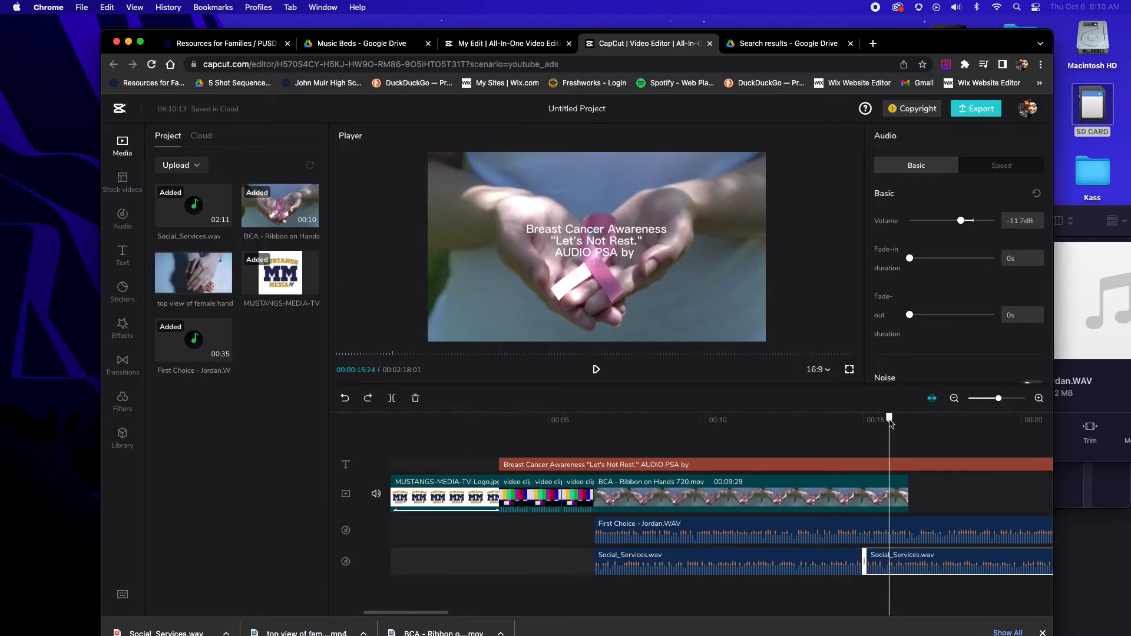
left_click(392, 398)
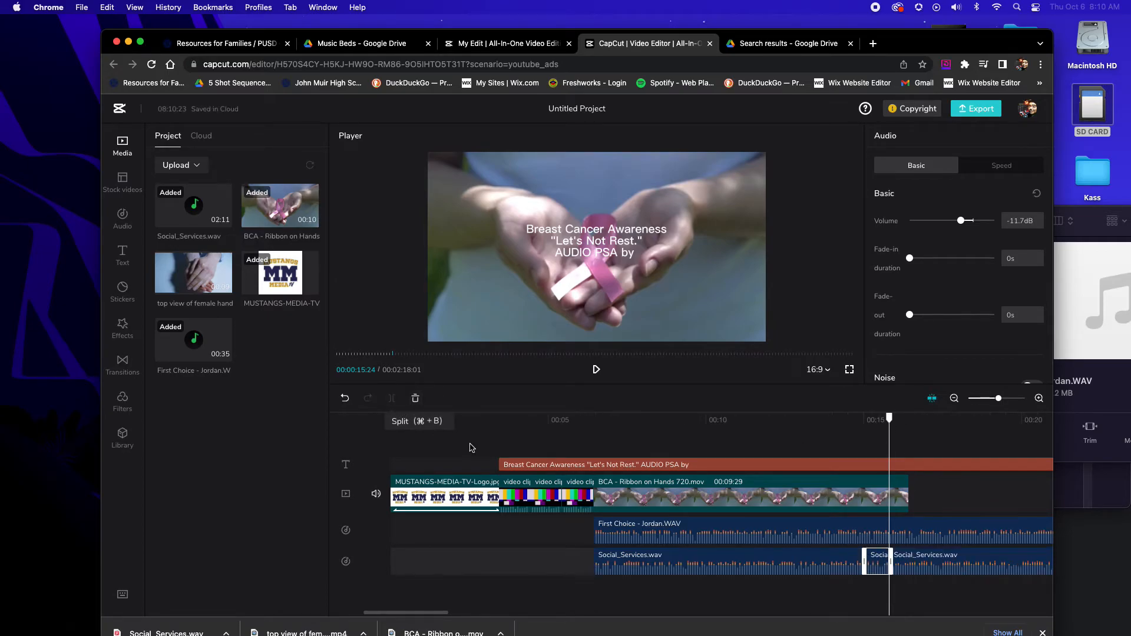
key("Delete")
left_click_drag(913, 564, 888, 560)
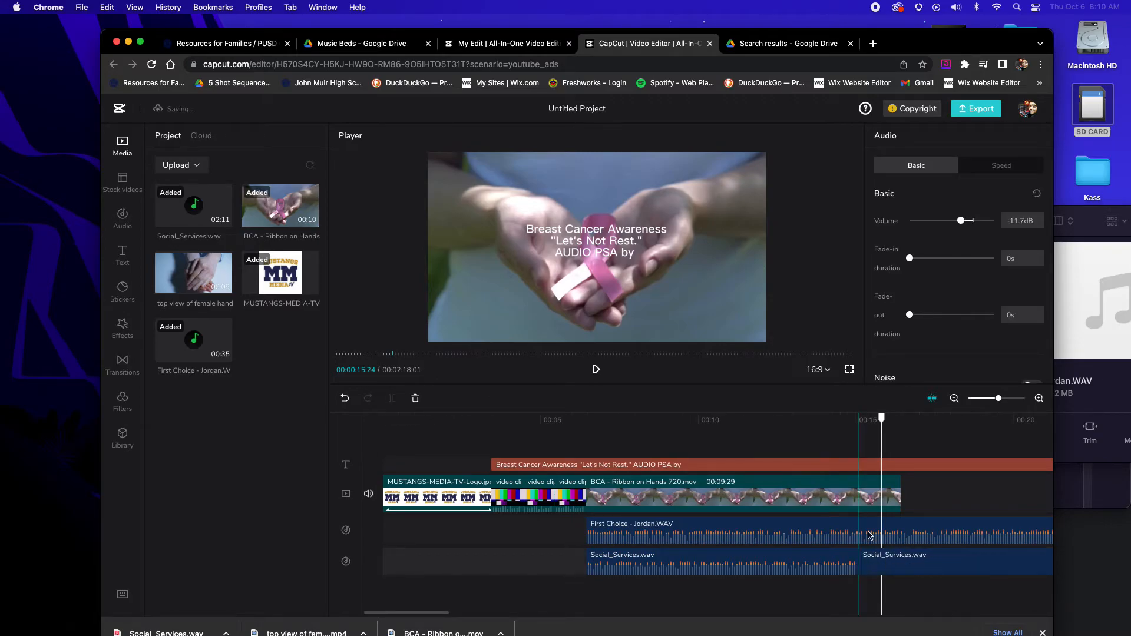
Play back the music edit and the following section of the voice recording to check how the join sounds
left_click(823, 432)
key("space")
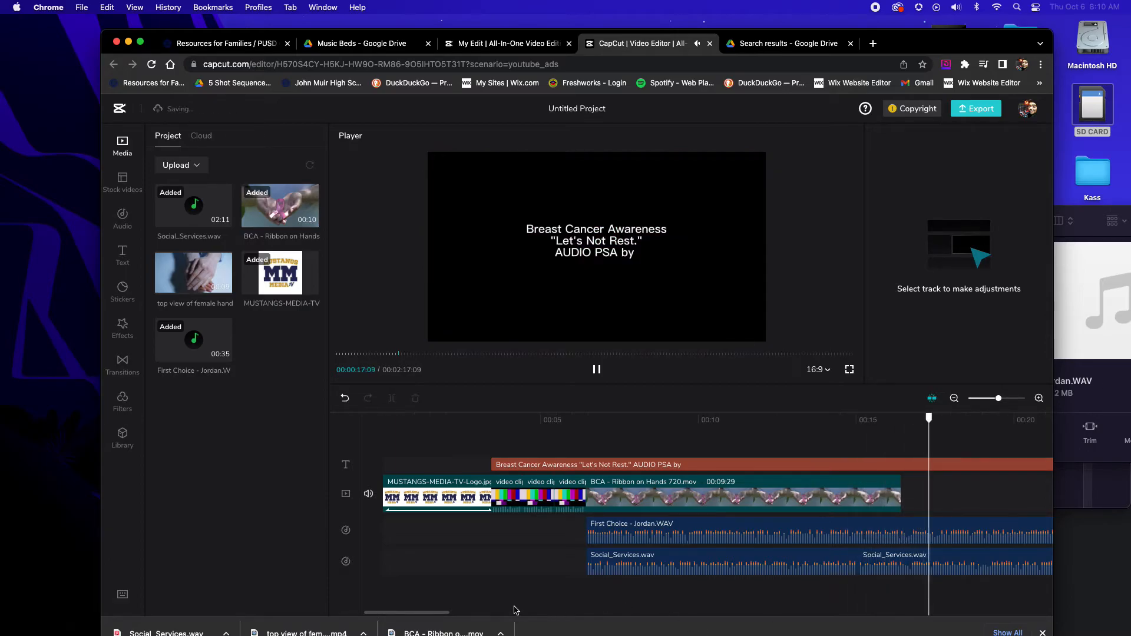
left_click_drag(445, 613, 489, 619)
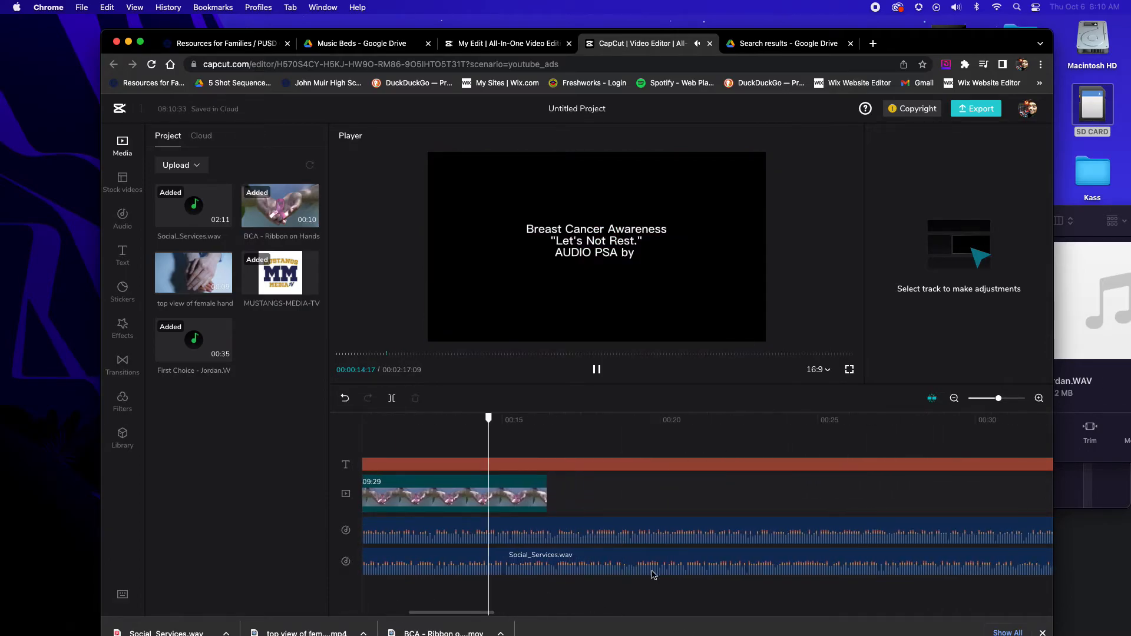
left_click(618, 433)
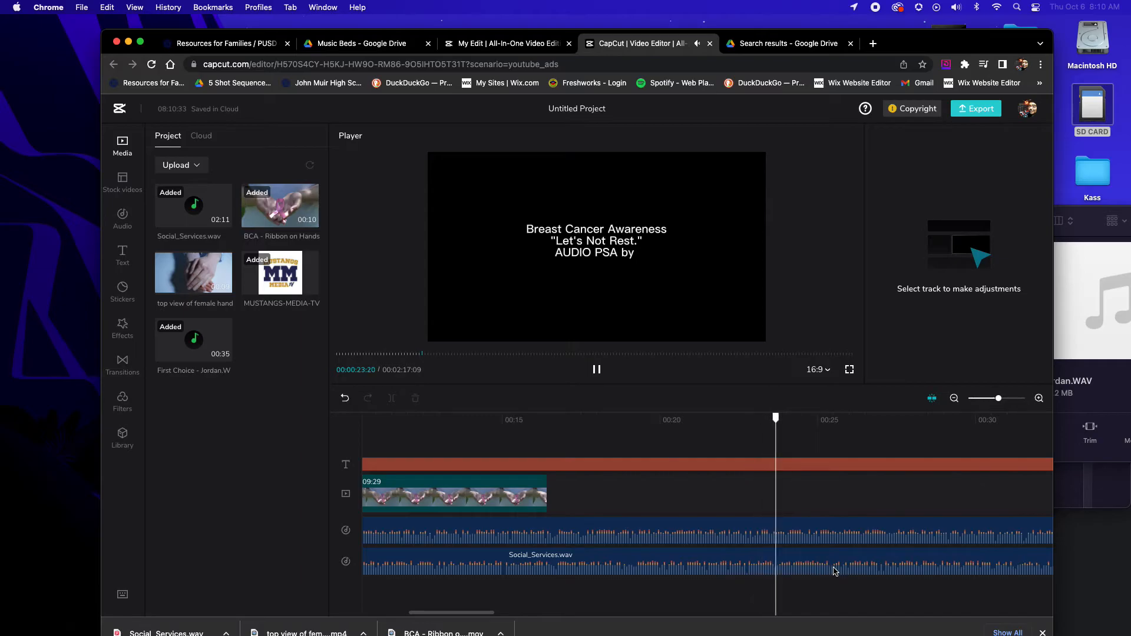
key("space")
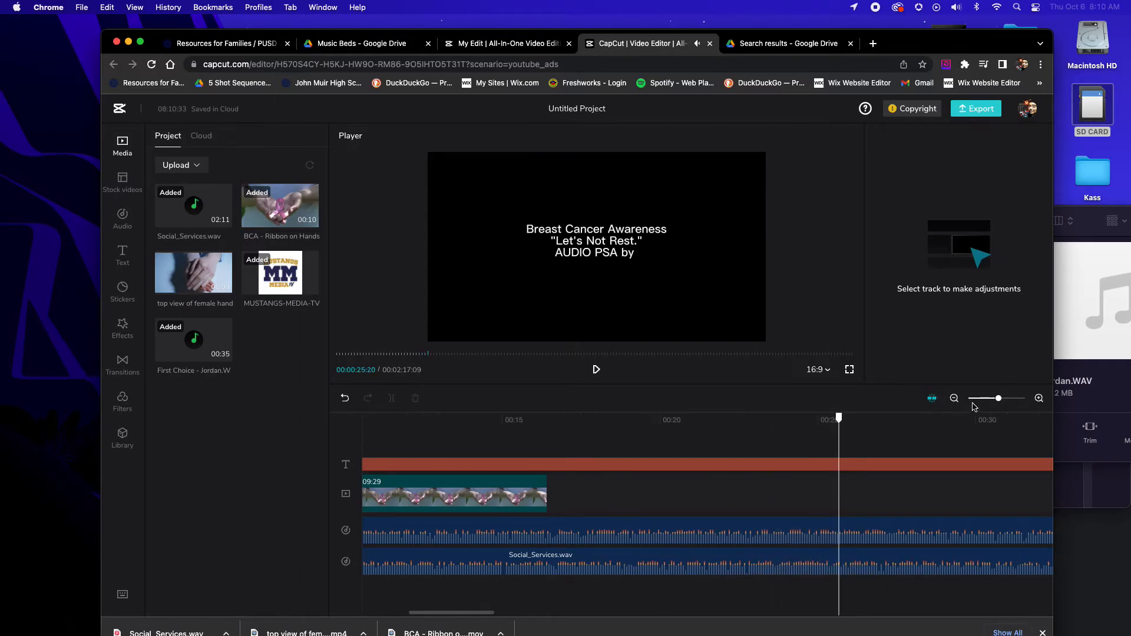
Add the top view of female hand clip right after the ribbon clip and return the playhead to about 00:00:06:03
left_click_drag(993, 399, 978, 403)
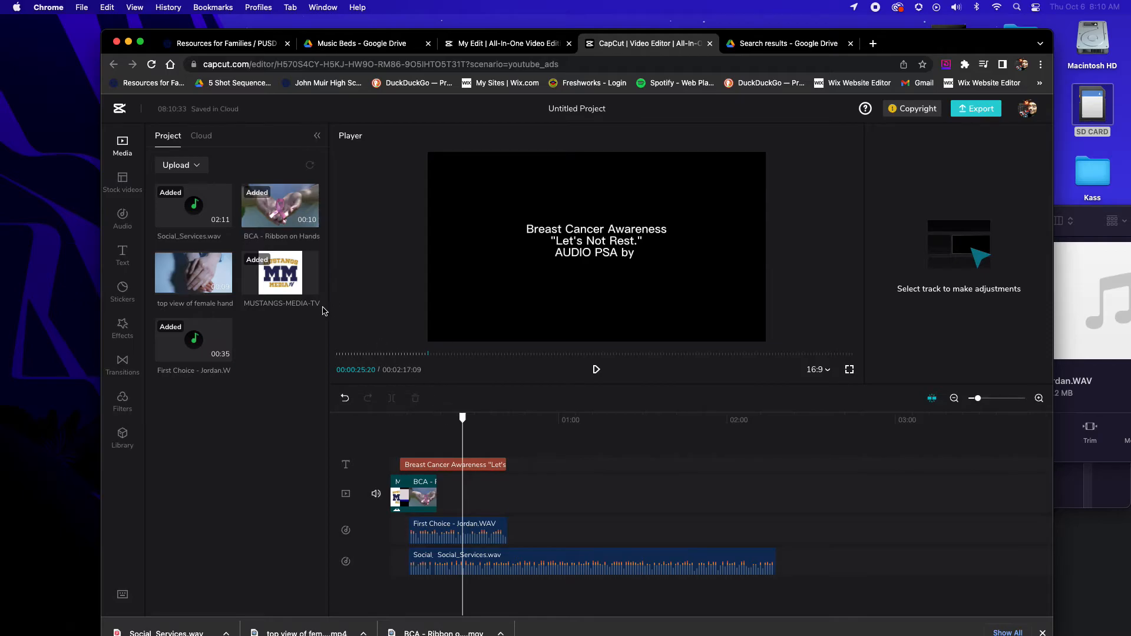
left_click(444, 483)
left_click_drag(229, 290, 432, 489)
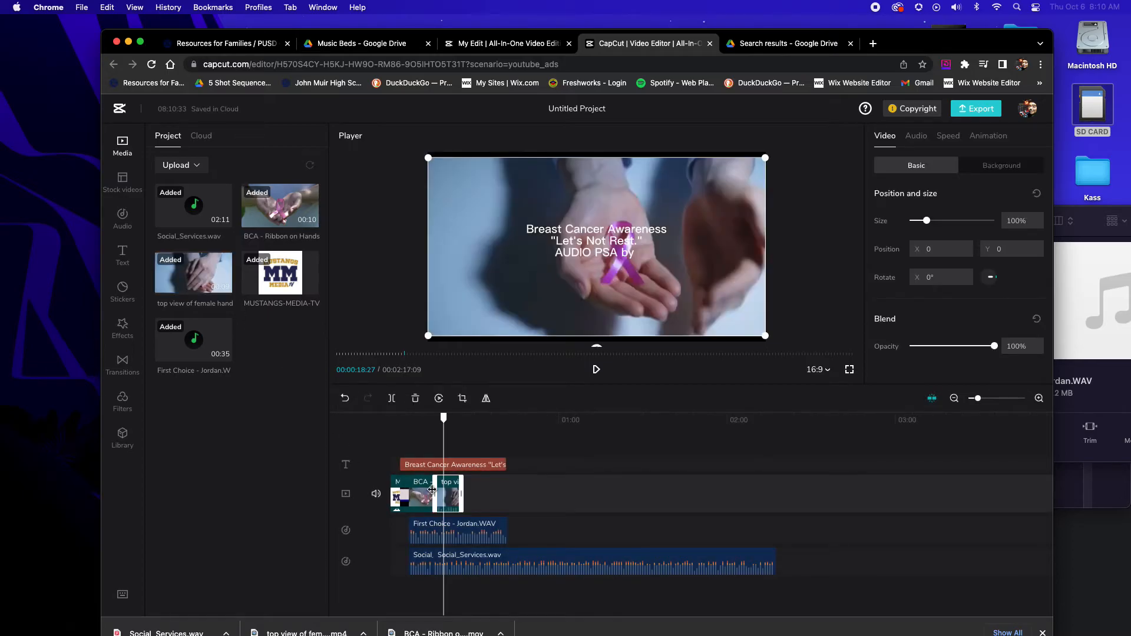
left_click(504, 498)
left_click(409, 425)
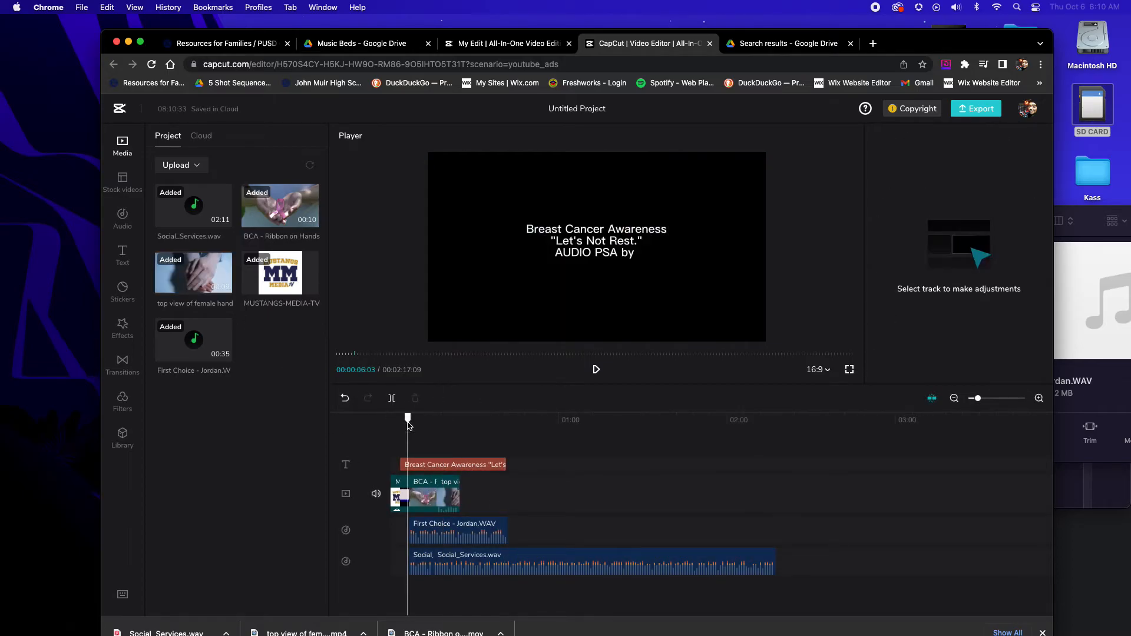
Enlarge the editor window and play back the ribbon clip through the join into the hand clip, checking picture and sound
key("space")
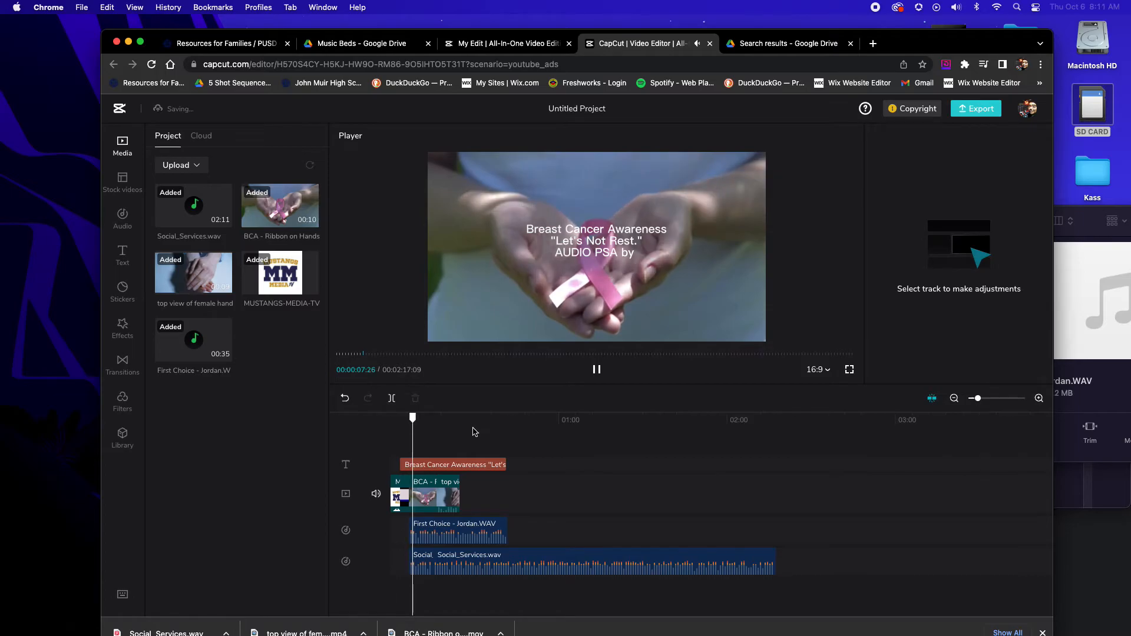
key("space")
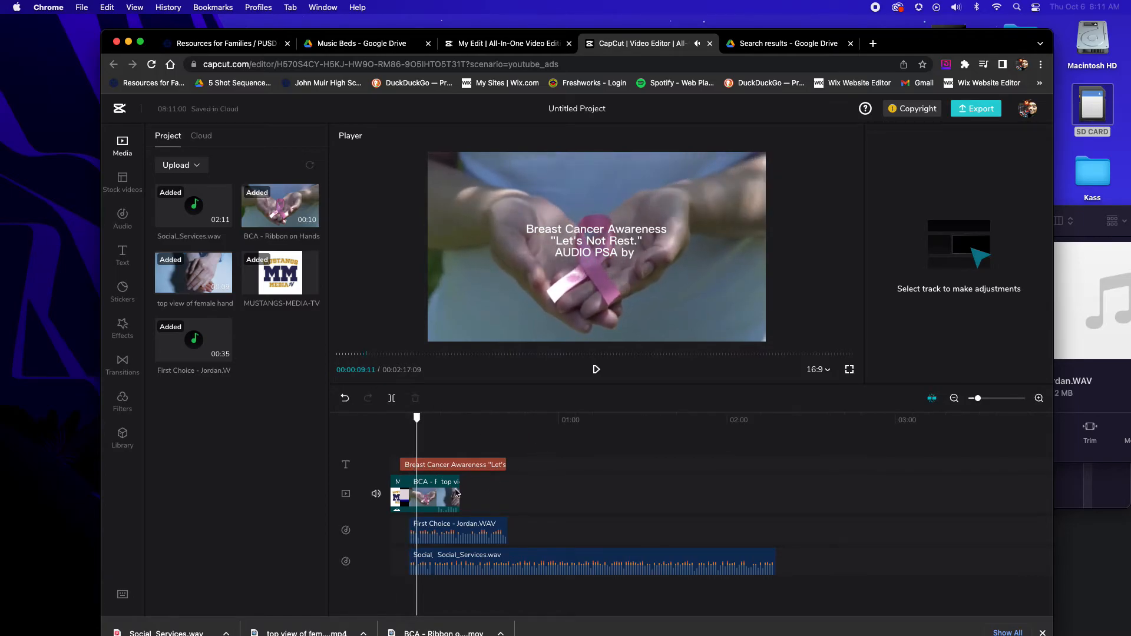
left_click_drag(967, 47, 977, 33)
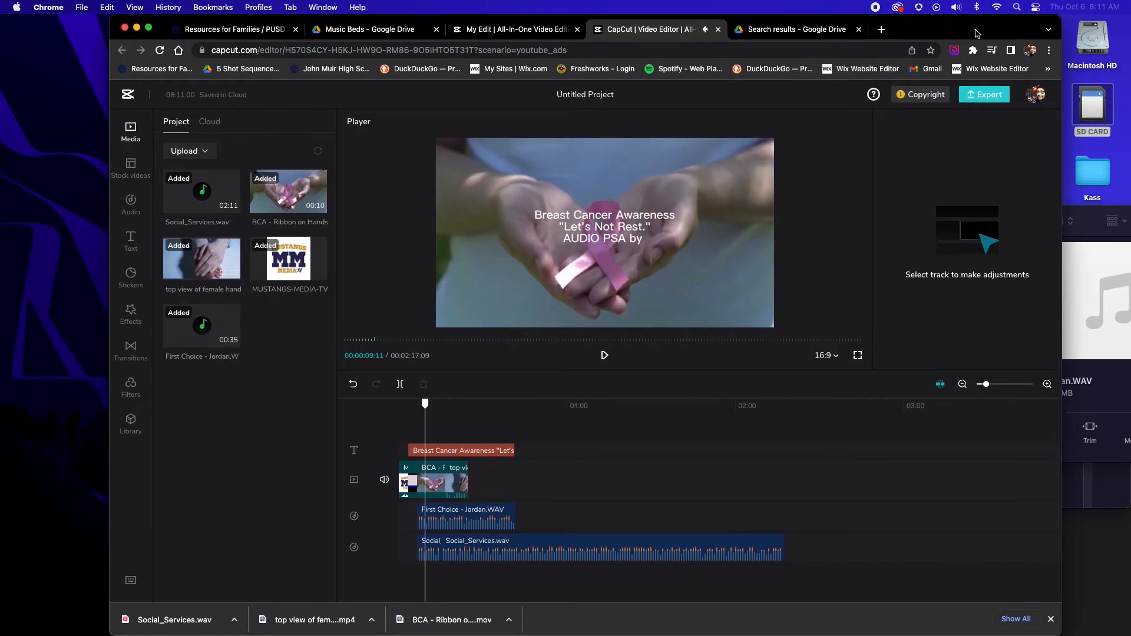
left_click_drag(1059, 632, 1114, 632)
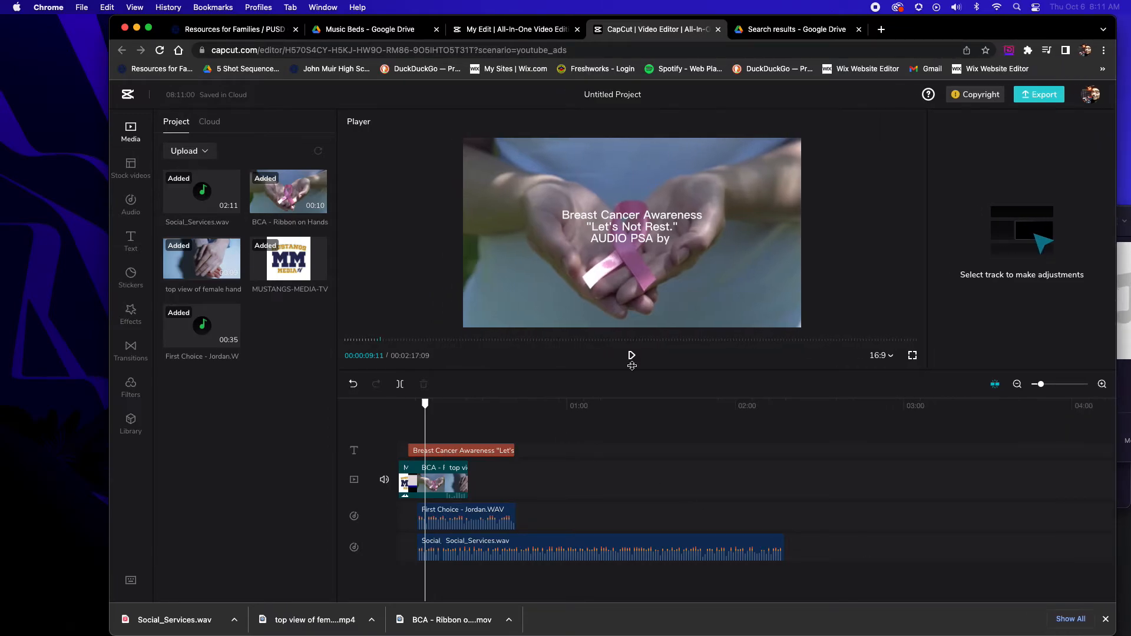
left_click_drag(1042, 391, 1049, 387)
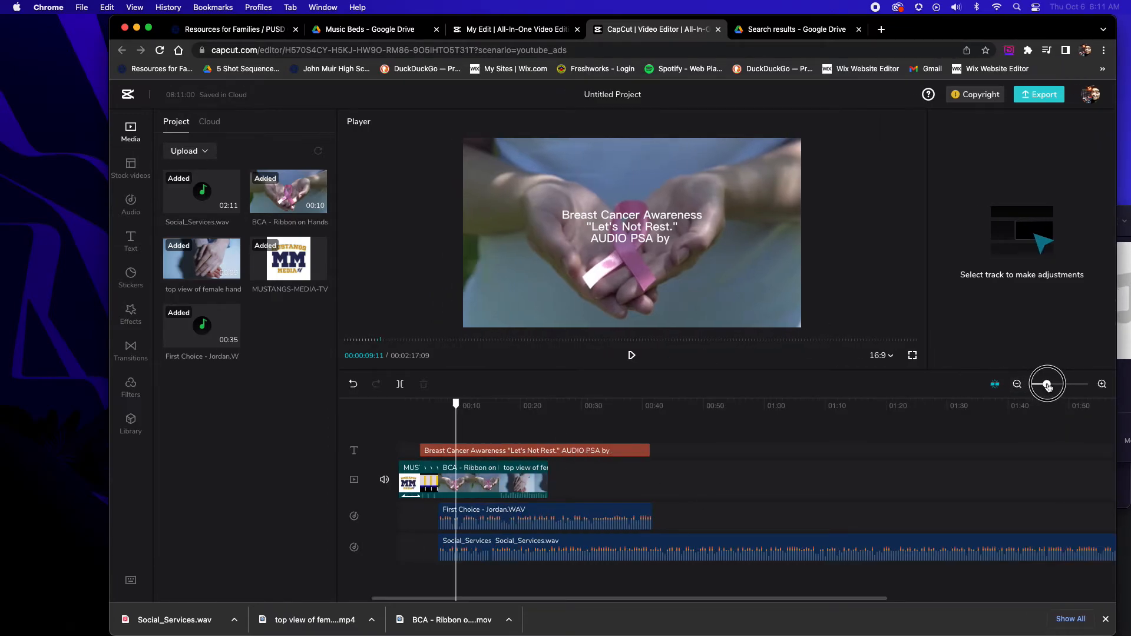
left_click(442, 408)
key("space")
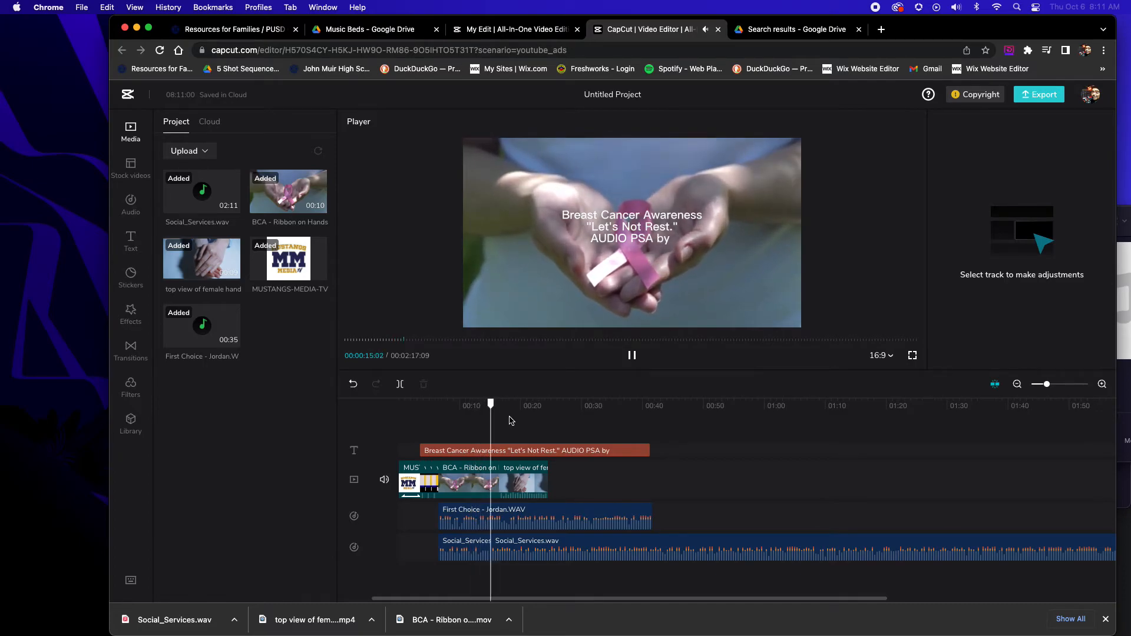
key("space")
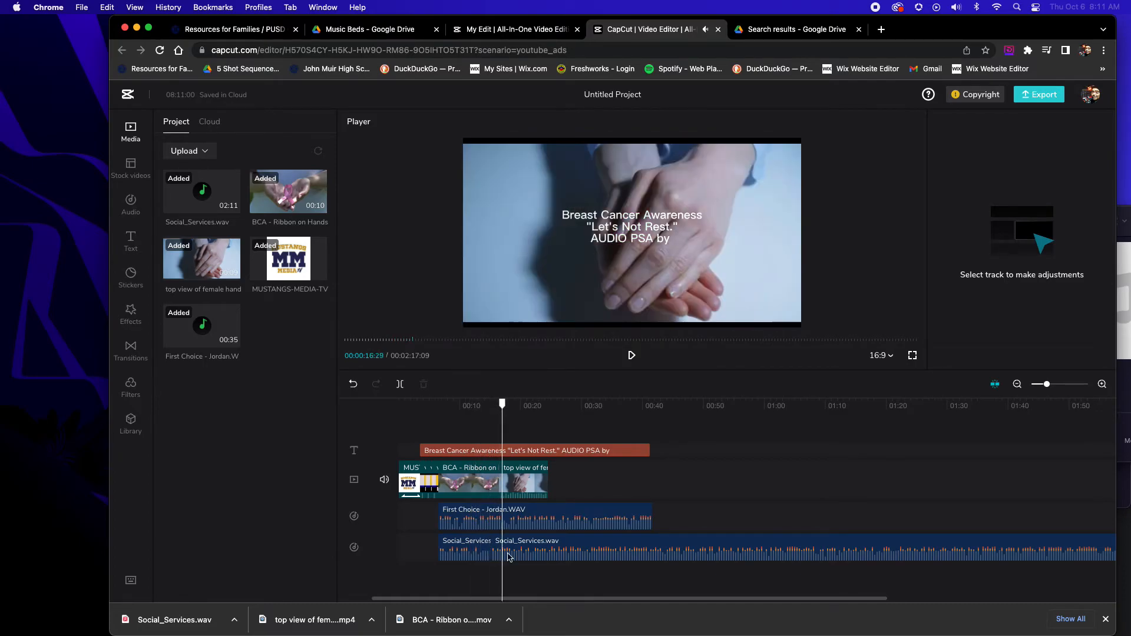
key("space")
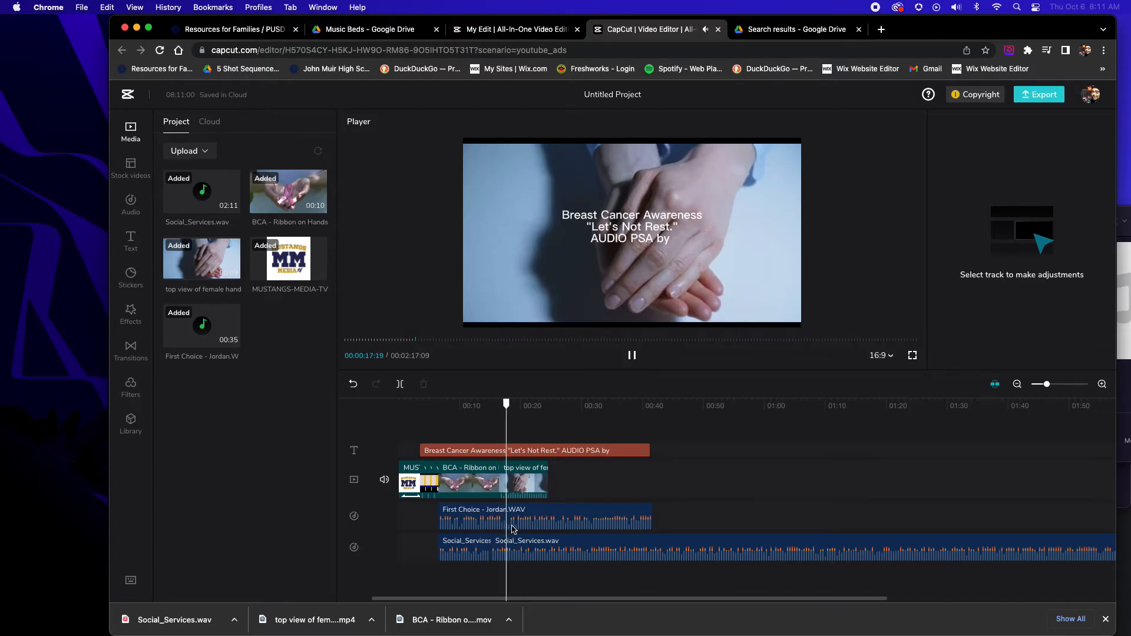
Scale the top view of female hand clip to 122% to fill the frame and check it near its end
left_click(520, 487)
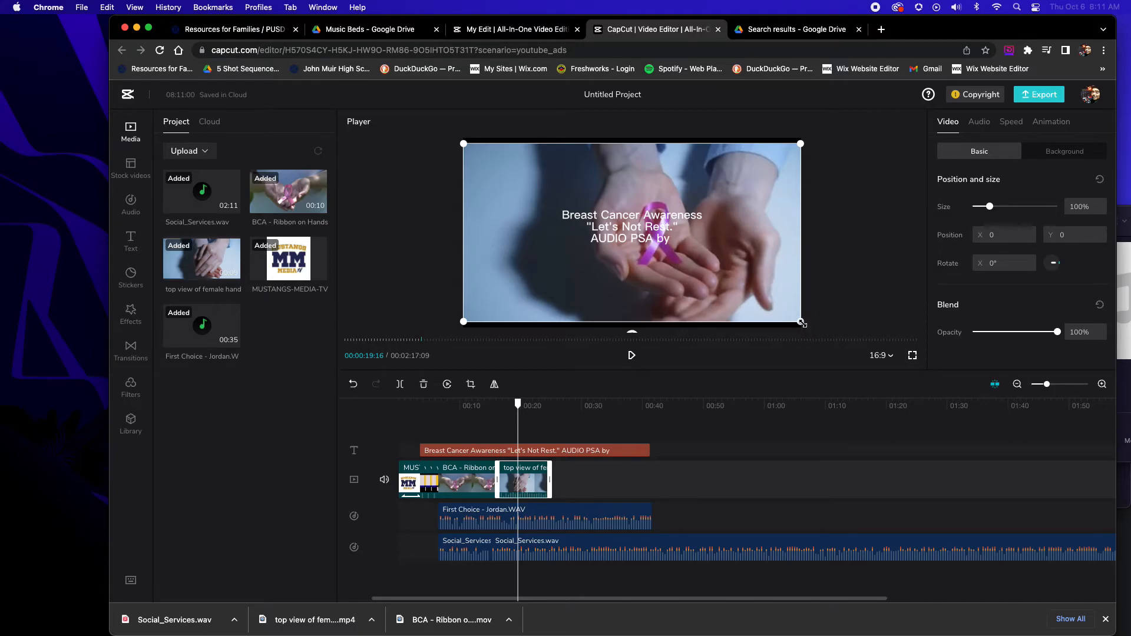
left_click_drag(990, 206, 994, 206)
left_click(718, 466)
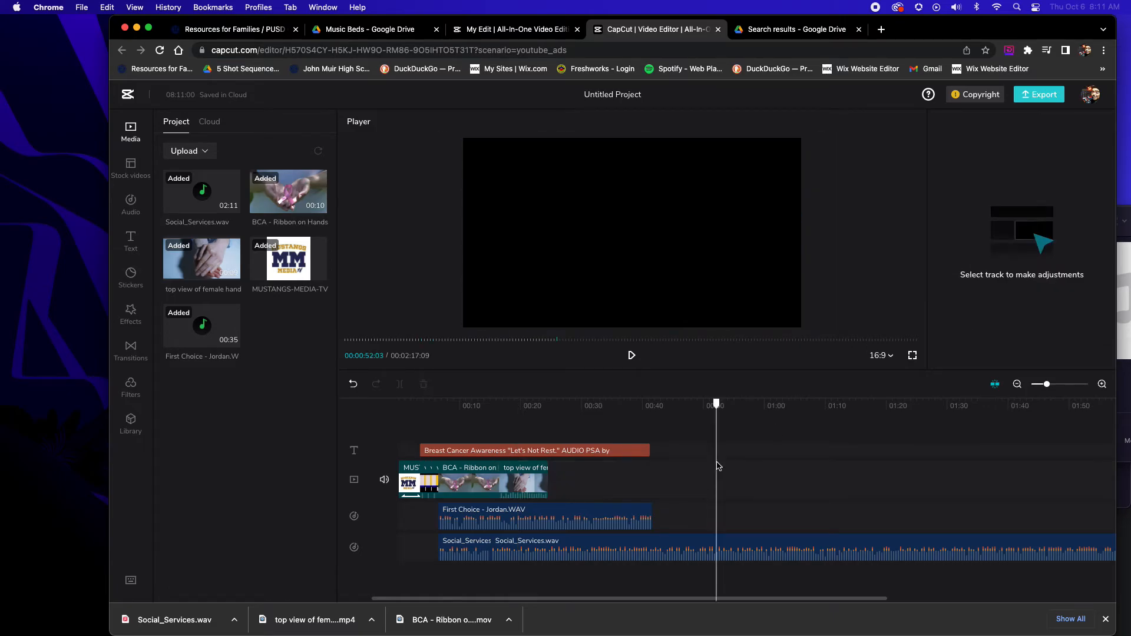
left_click(537, 423)
left_click(529, 471)
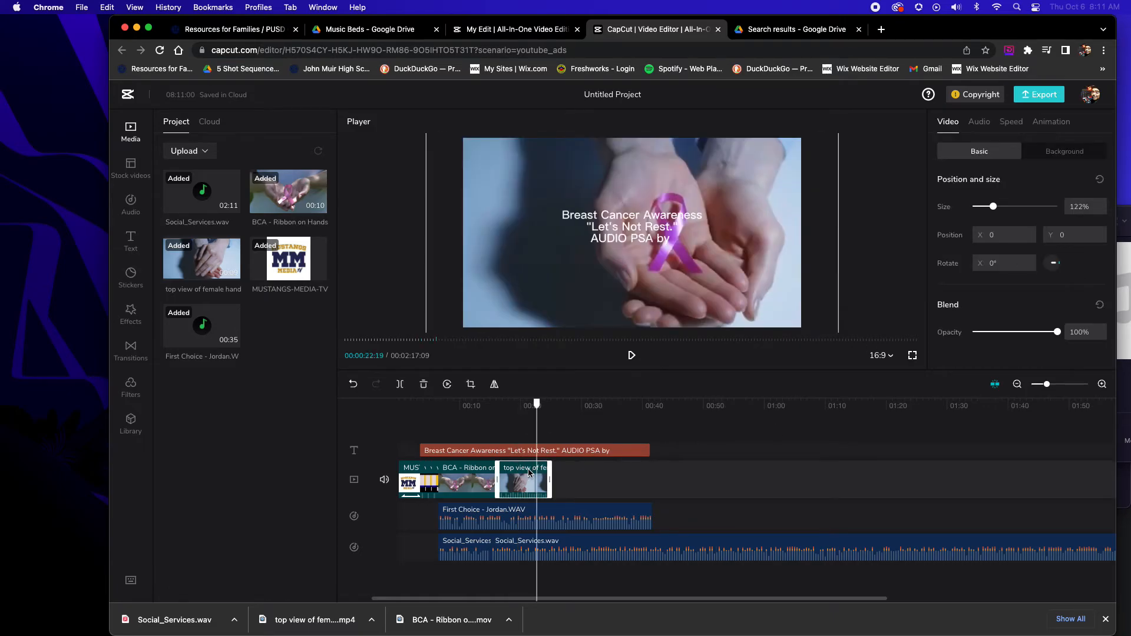
Copy the ribbon clip and paste it on the main video track directly after the hand clip at 00:00:24:14
left_click(475, 479)
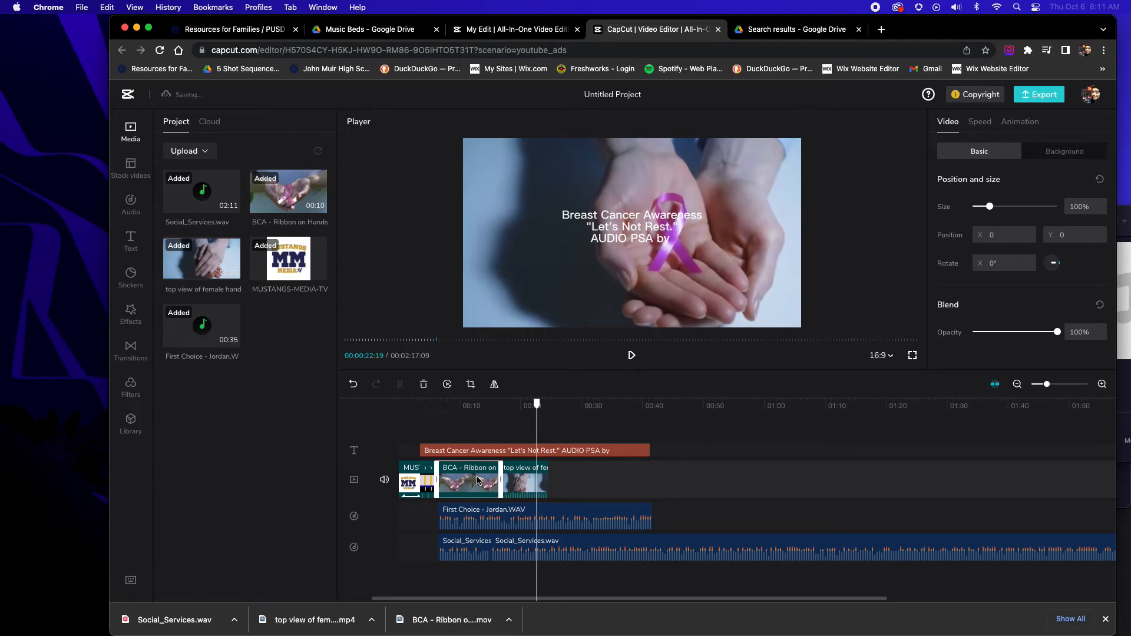
left_click_drag(537, 403, 548, 407)
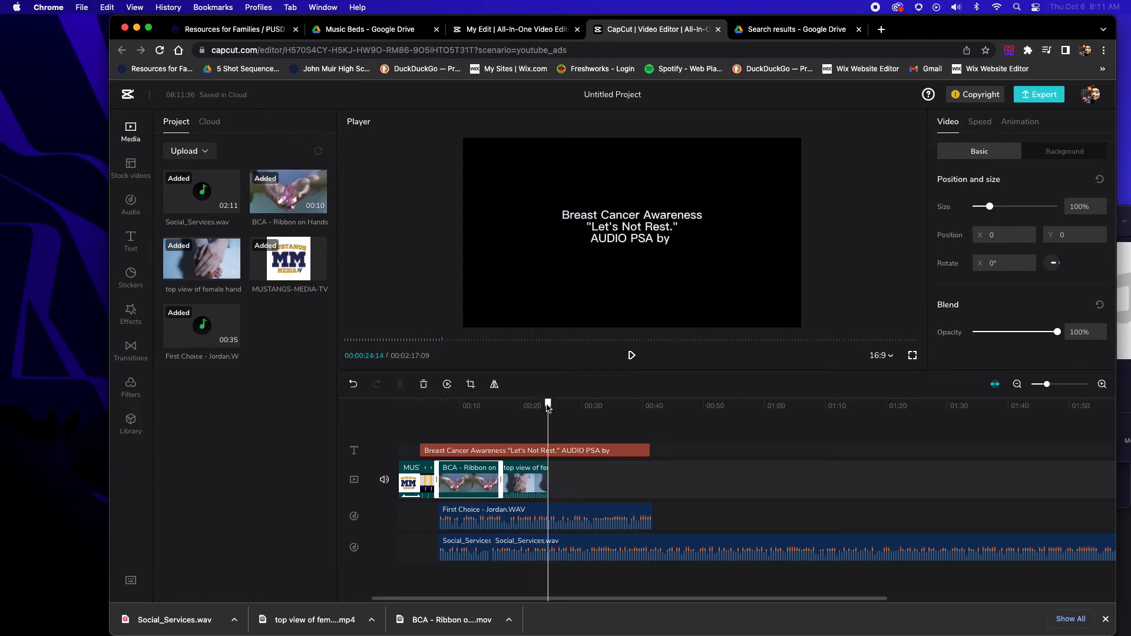
key("ctrl+v")
left_click_drag(567, 469, 571, 499)
Paste a copy of the enlarged hand clip after the second ribbon clip and trim its end to match the voice recording
left_click(516, 482)
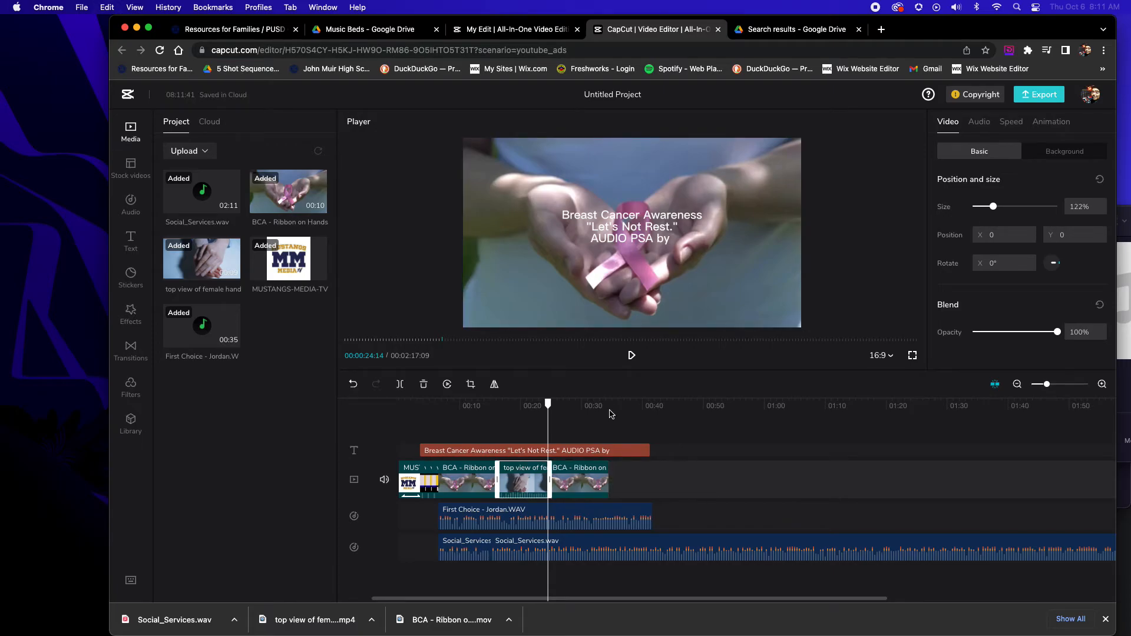
left_click(610, 412)
key("ctrl+v")
left_click_drag(636, 468, 635, 501)
key("space")
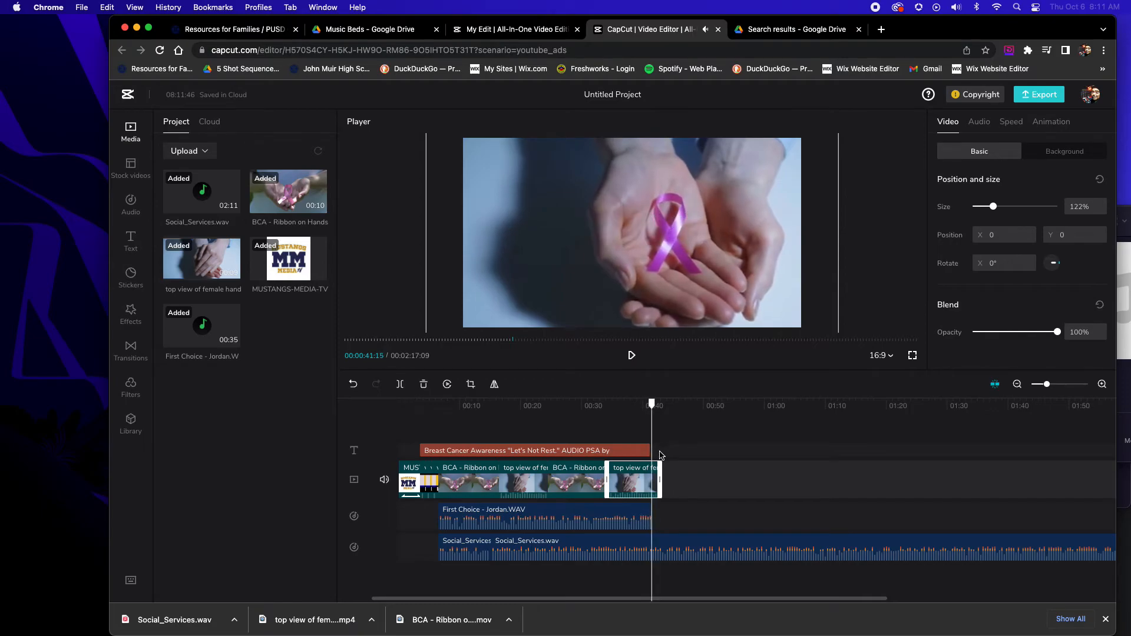
left_click_drag(659, 484, 652, 486)
Split the second Social_Services.wav section at 00:00:41:04 and delete the leftover music after the cut
left_click(644, 451)
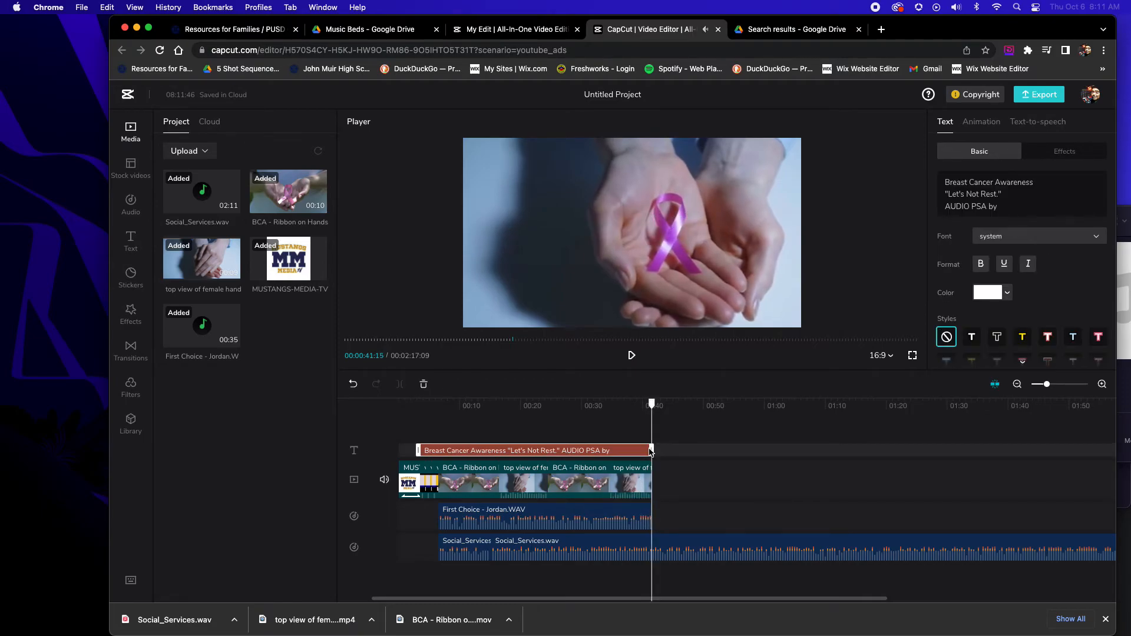
left_click(653, 552)
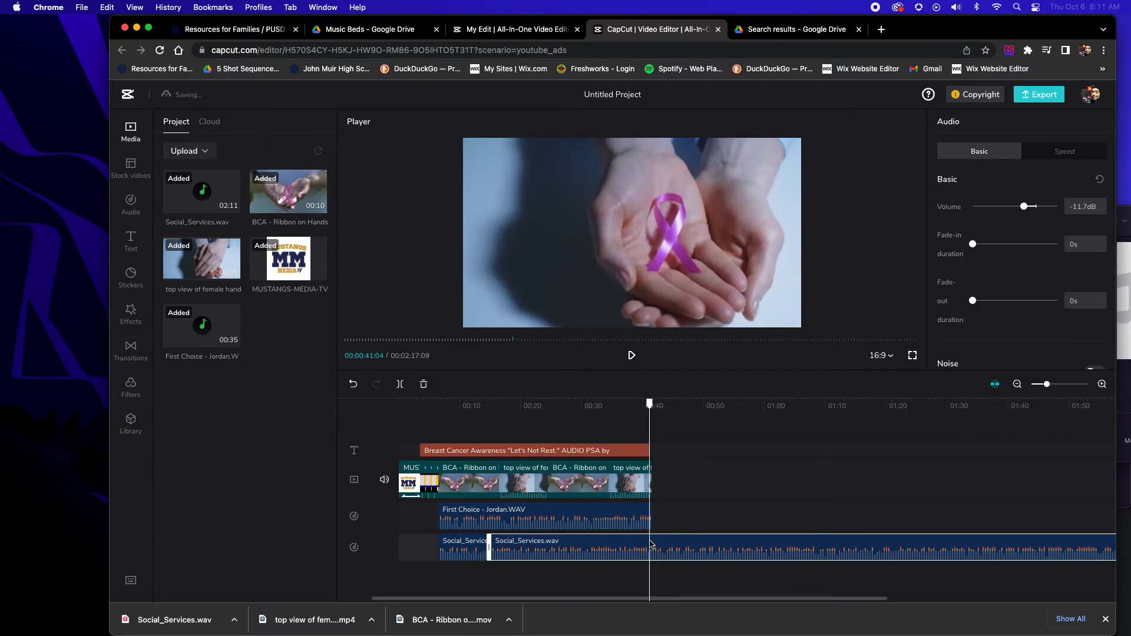
left_click(405, 389)
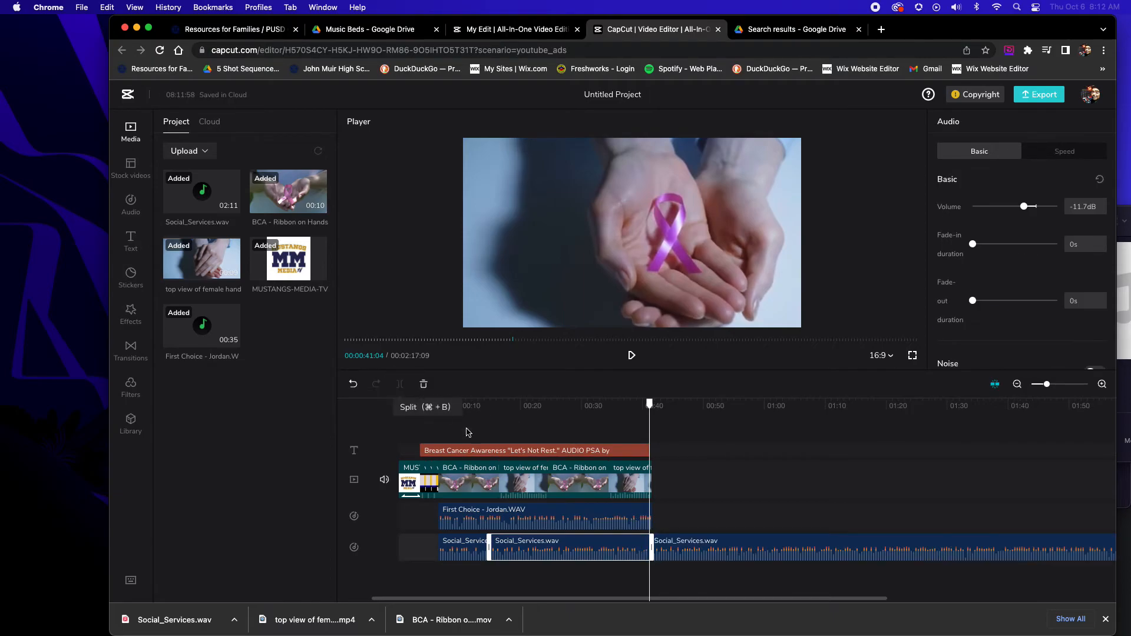
left_click(691, 550)
key("Delete")
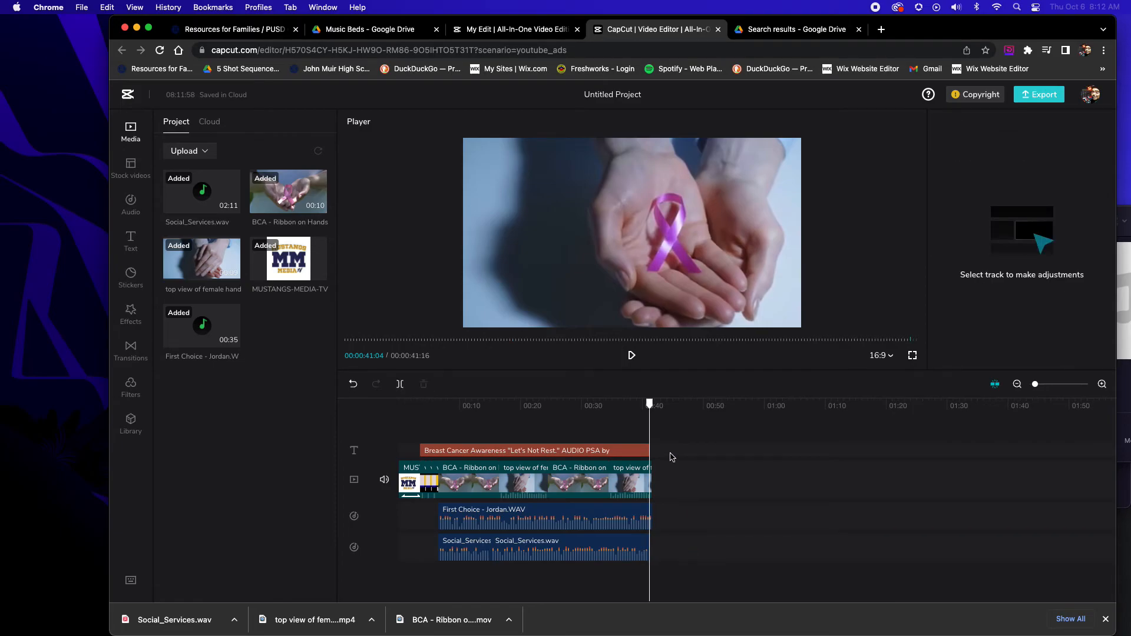
Play back the ending and try to adjust the opacity of the short clip just after the logo opener
left_click_drag(648, 406, 628, 407)
key("space")
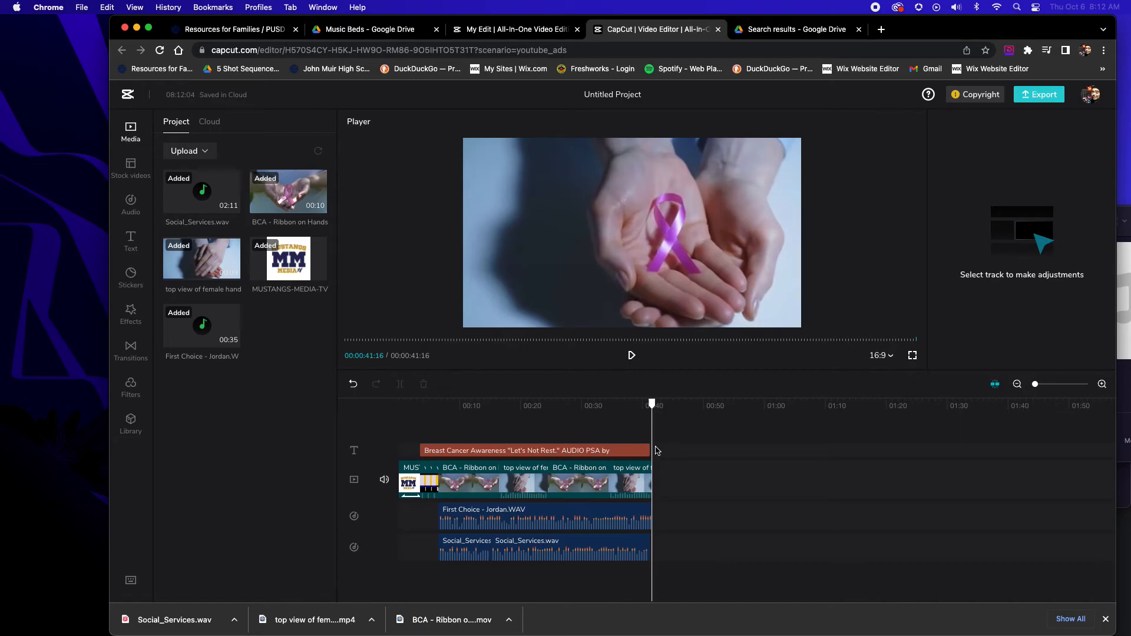
left_click(429, 475)
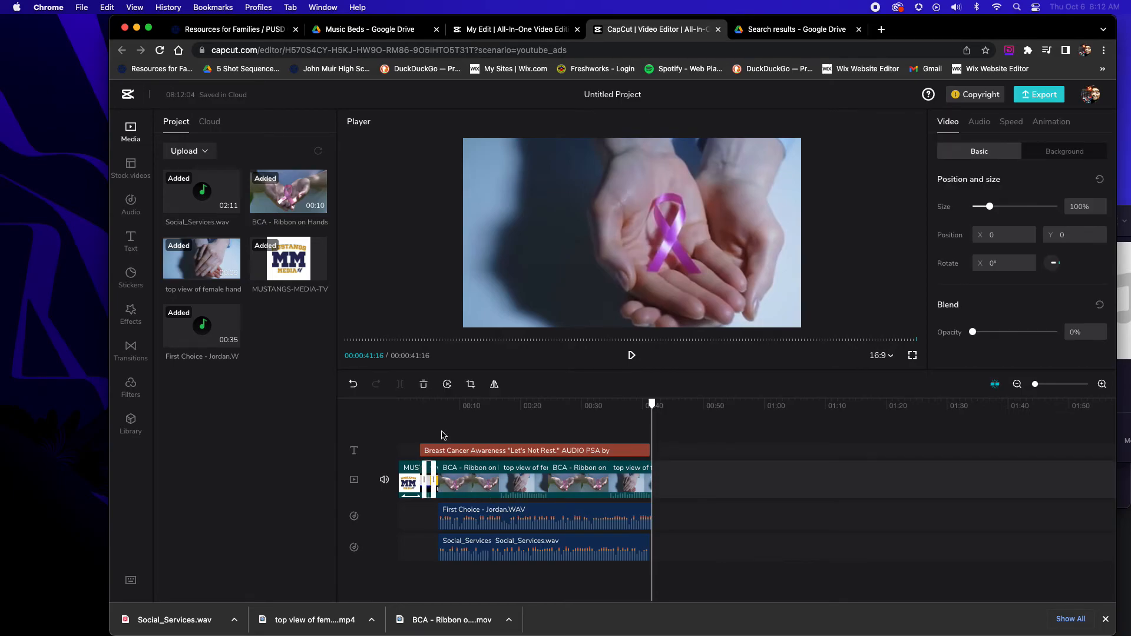
left_click_drag(977, 335, 982, 335)
Adjust the end of the title text near the video's end and check the music bed's end against the playhead at 00:00:41:04
left_click_drag(653, 411, 650, 405)
left_click(649, 449)
left_click_drag(653, 452, 655, 452)
left_click(683, 453)
mouse_move(651, 405)
left_mouse_down()
mouse_move(507, 417)
mouse_move(649, 407)
left_mouse_up()
left_click(652, 547)
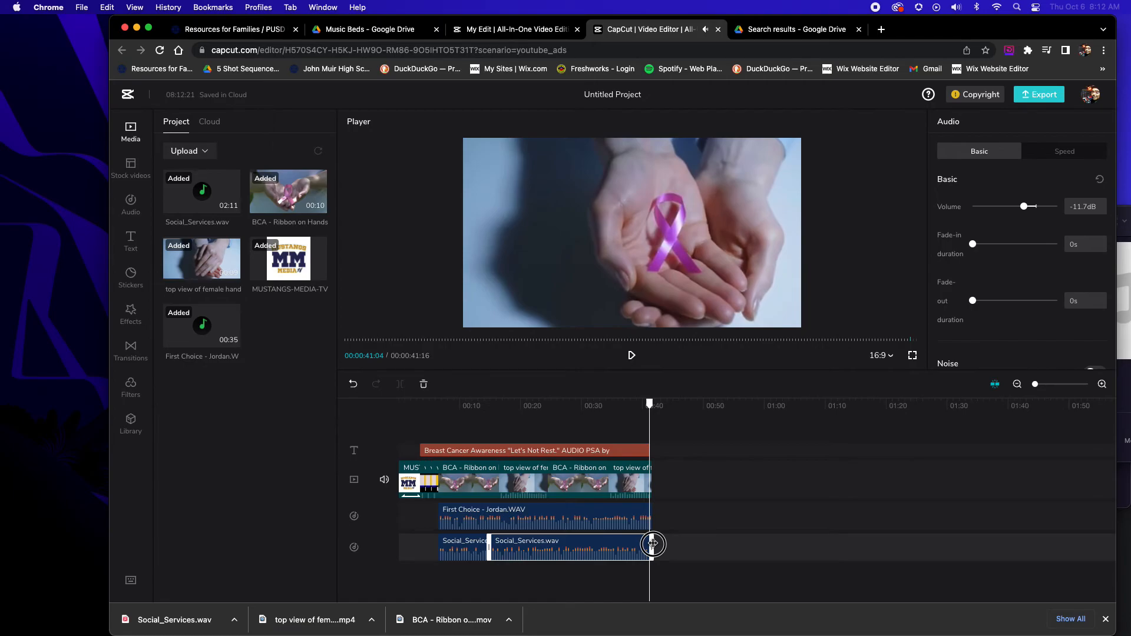
Spot-check the finished edit at the start of the voice recording, around 00:00:24:23 and near the ending
left_click_drag(651, 405, 507, 411)
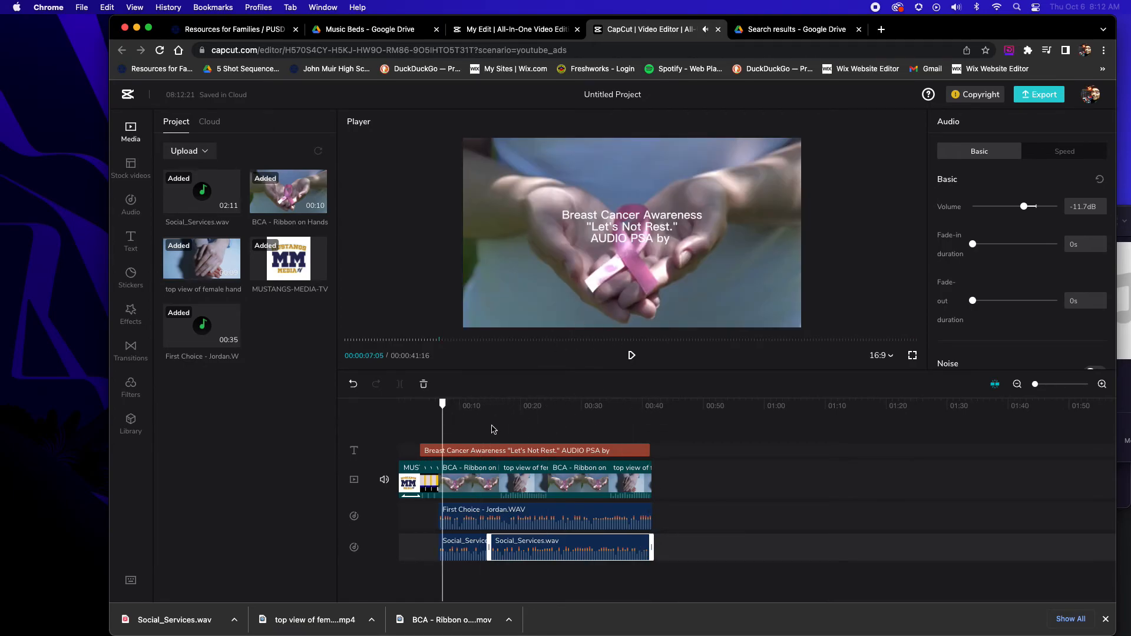
key("space")
key("space")
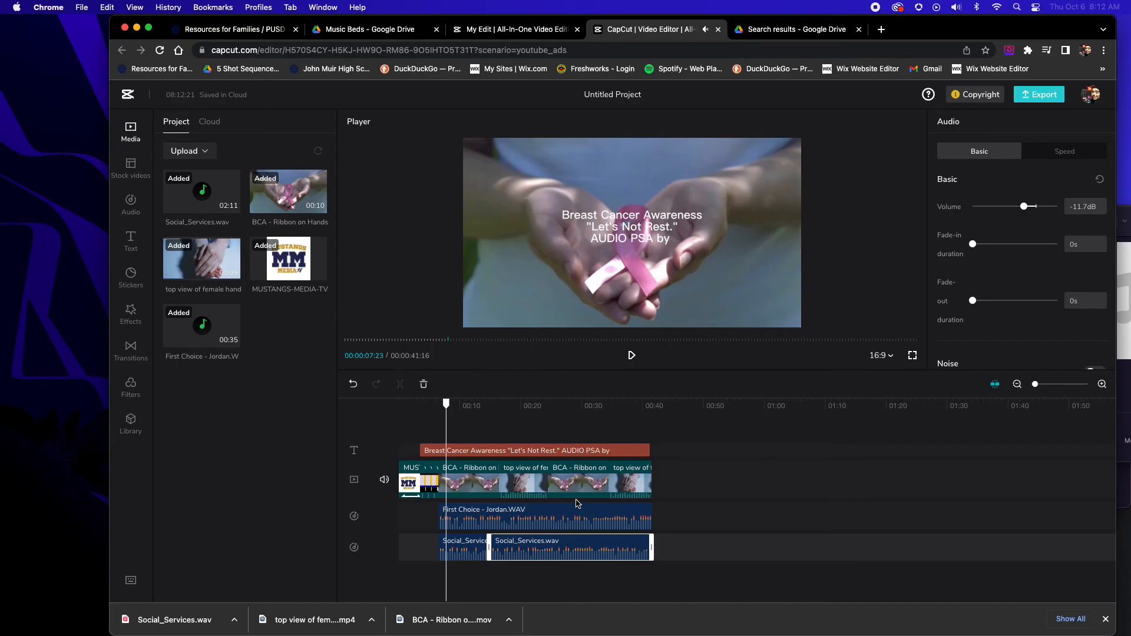
left_click(550, 418)
key("space")
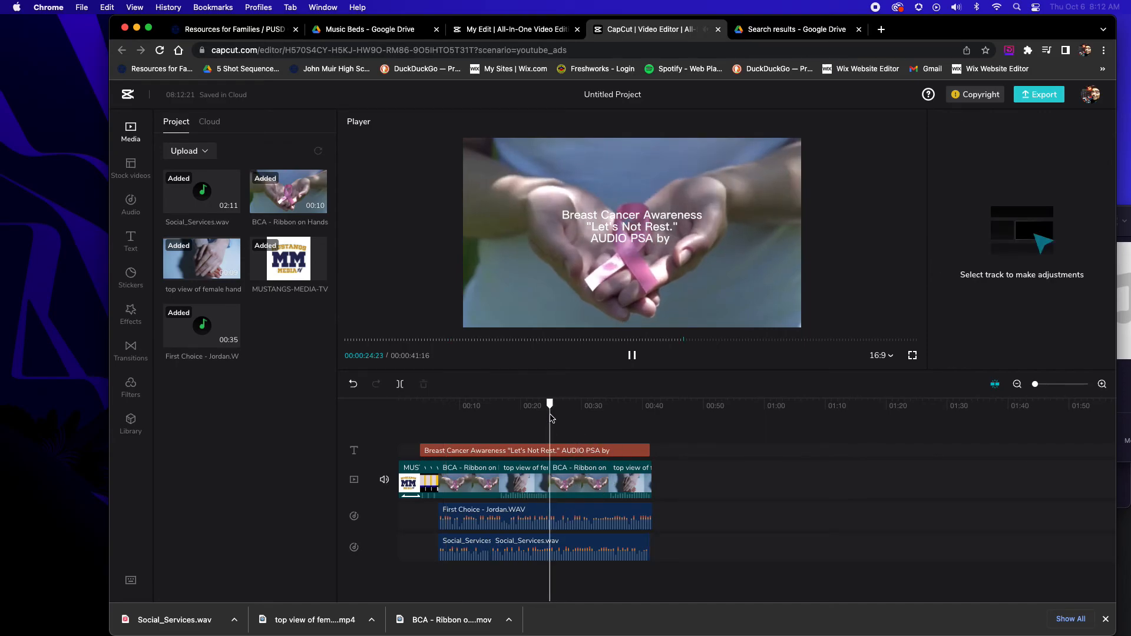
key("space")
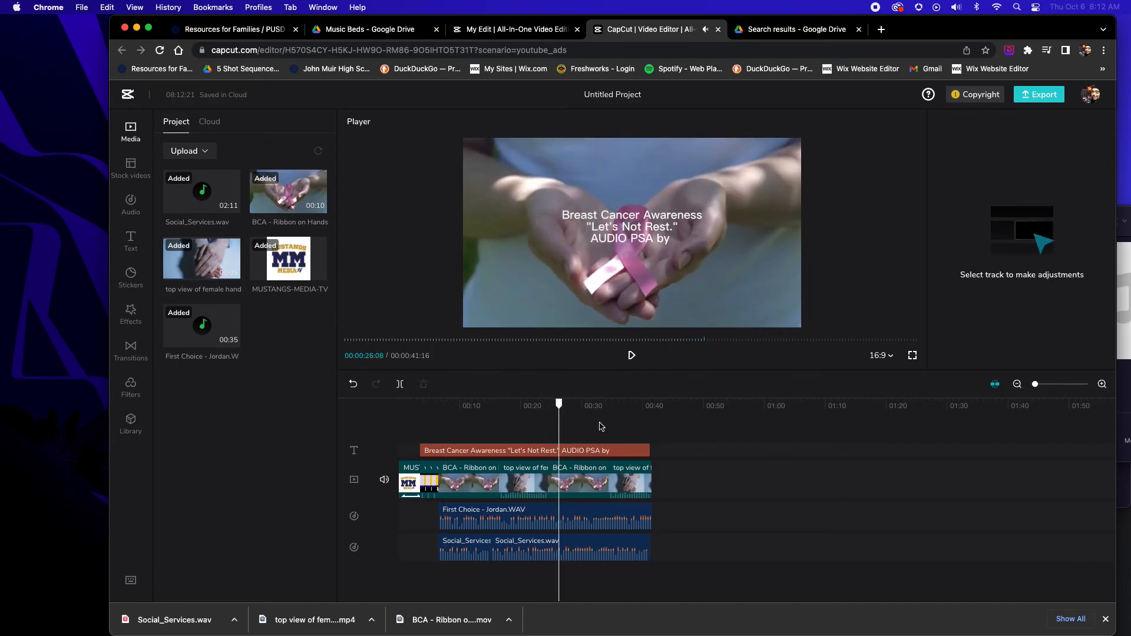
left_click(637, 412)
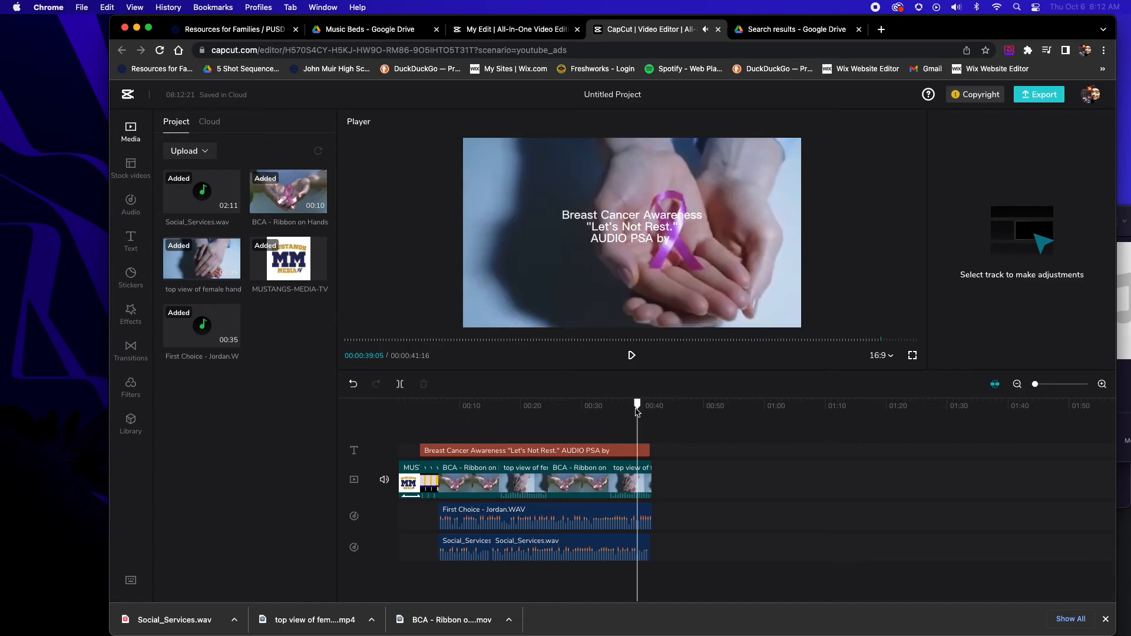
left_click(647, 540)
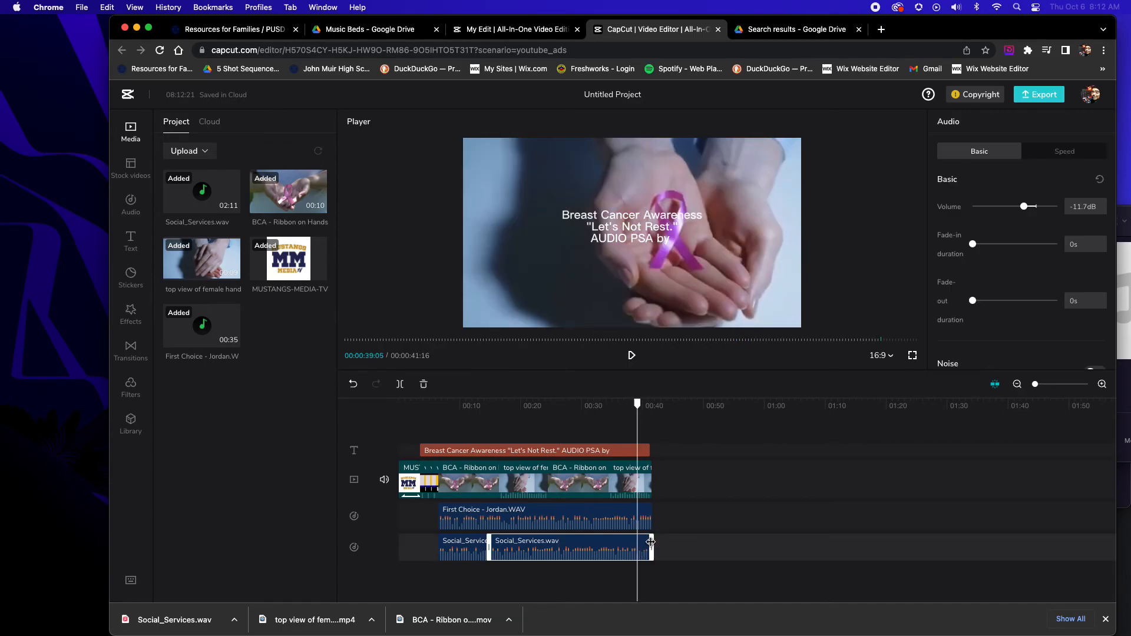
left_click(656, 420)
left_click_drag(653, 405, 630, 405)
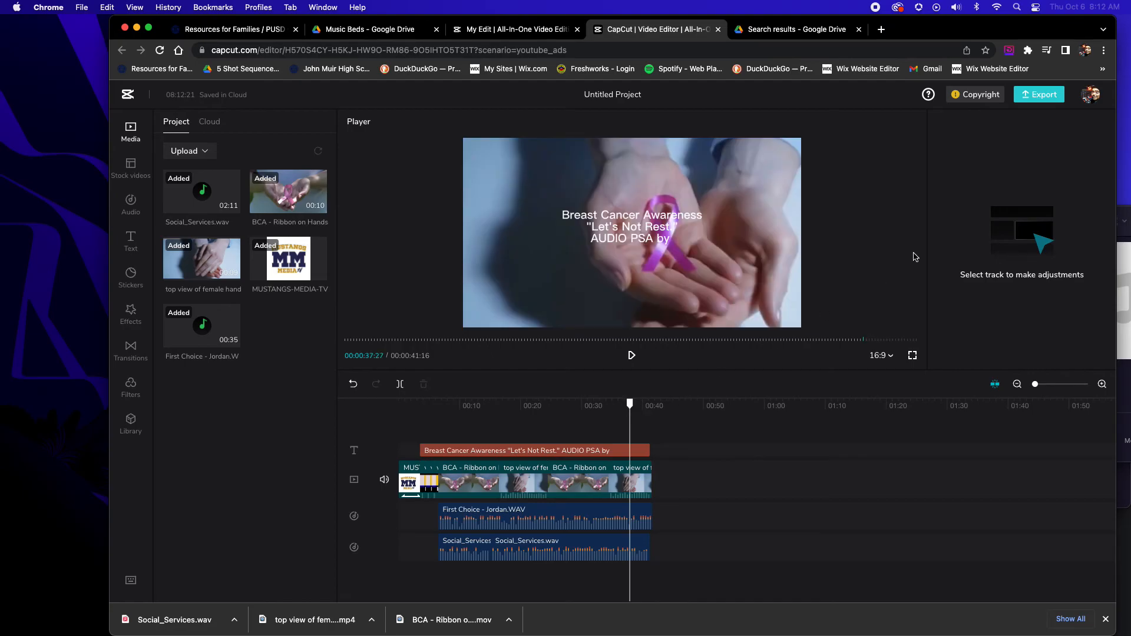
Start the export and name the video Breast Cancer Awareness PSA Audio
left_click(1043, 95)
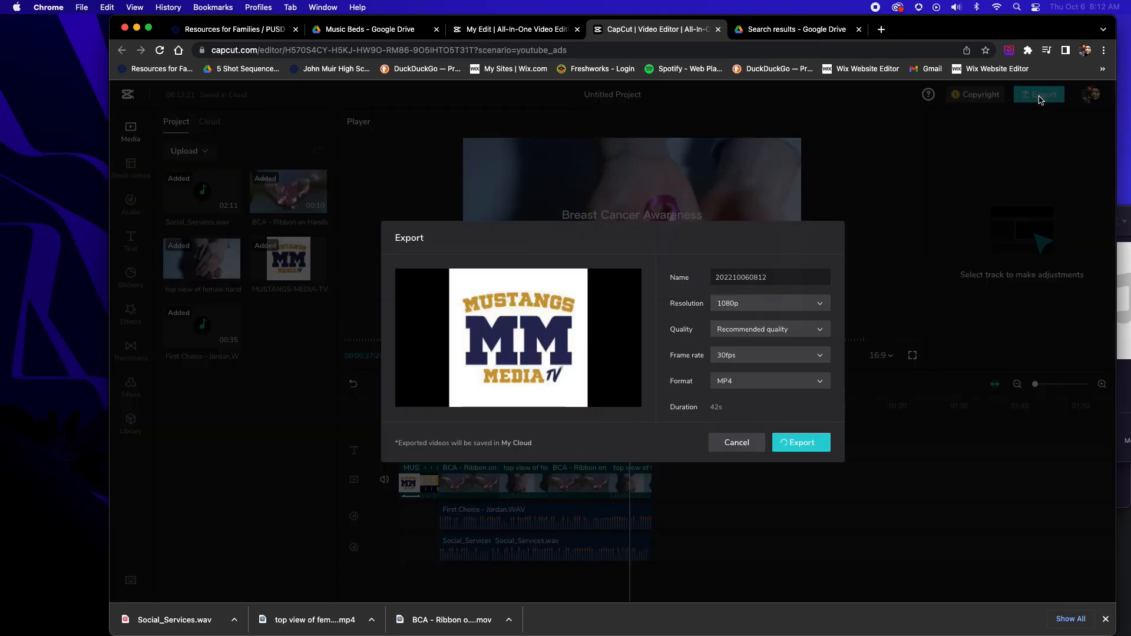
double_click(784, 281)
type("M")
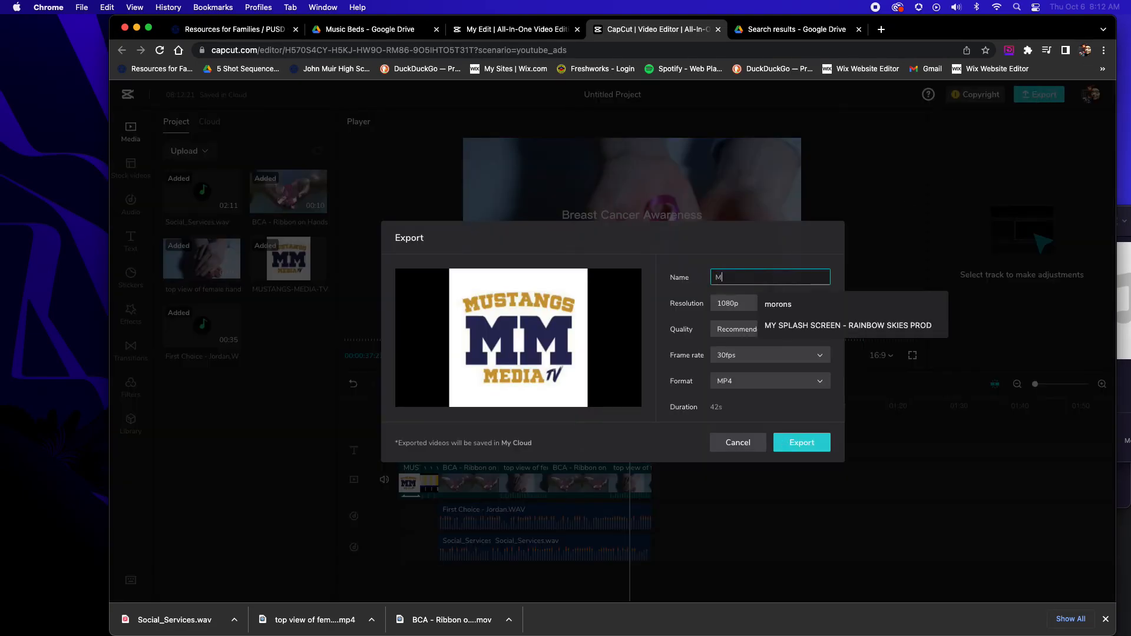
type("y B")
key("super+a")
type("Breast Cancer A")
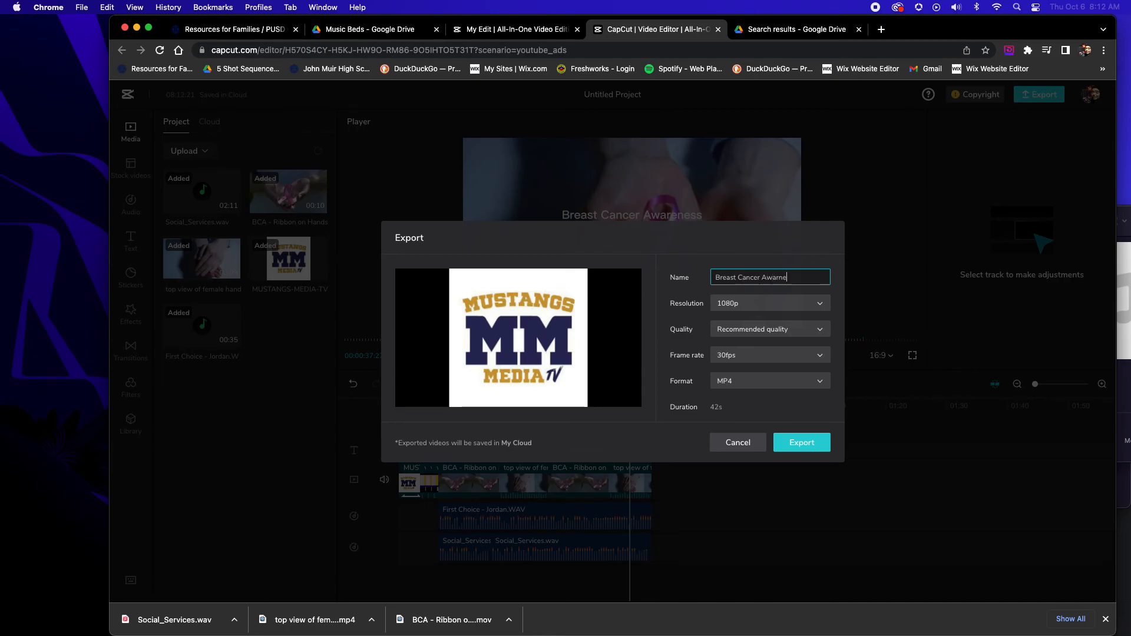
type("wareness PSA Audio")
key("Tab")
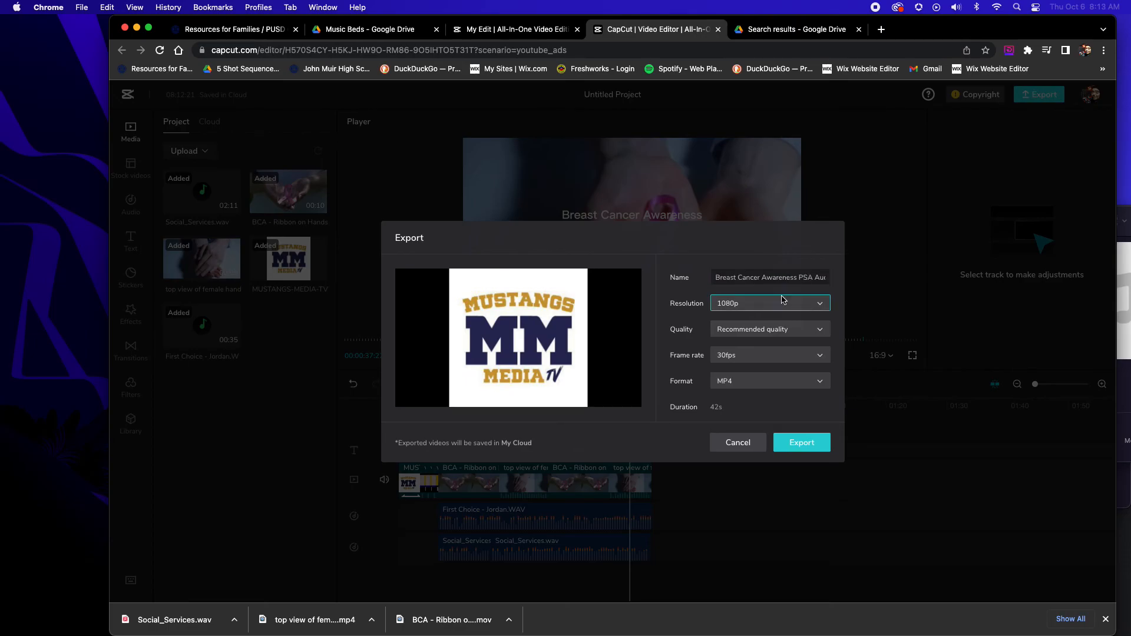
Set the export frame rate to 24fps, keep MP4 format and 1080p resolution, and export the video
left_click(770, 356)
left_click(770, 377)
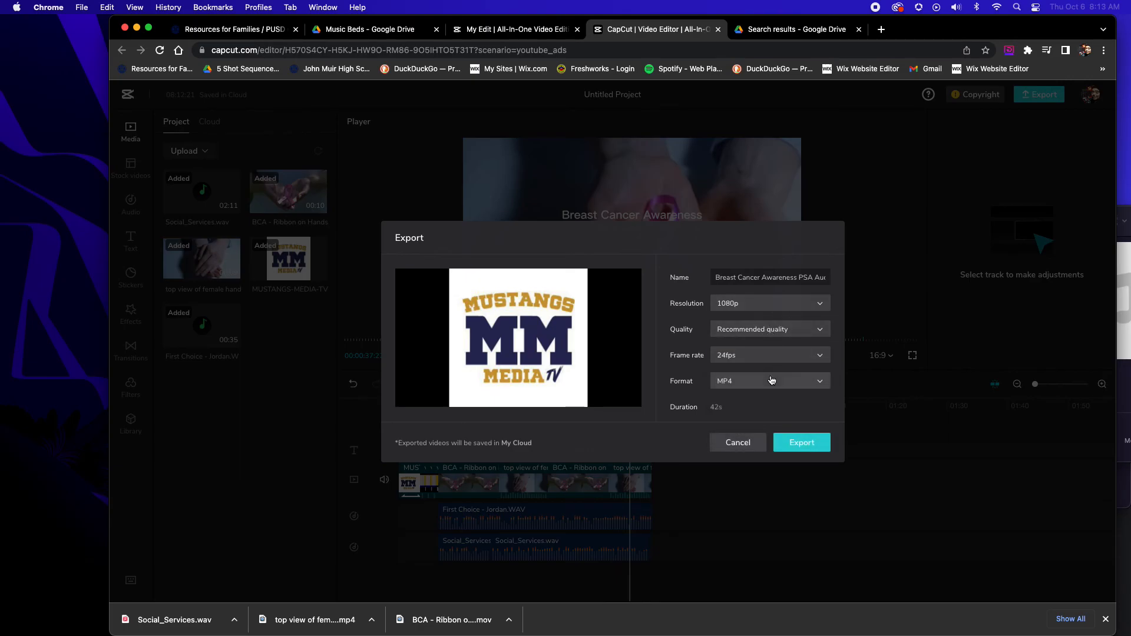
left_click(772, 380)
left_click(716, 404)
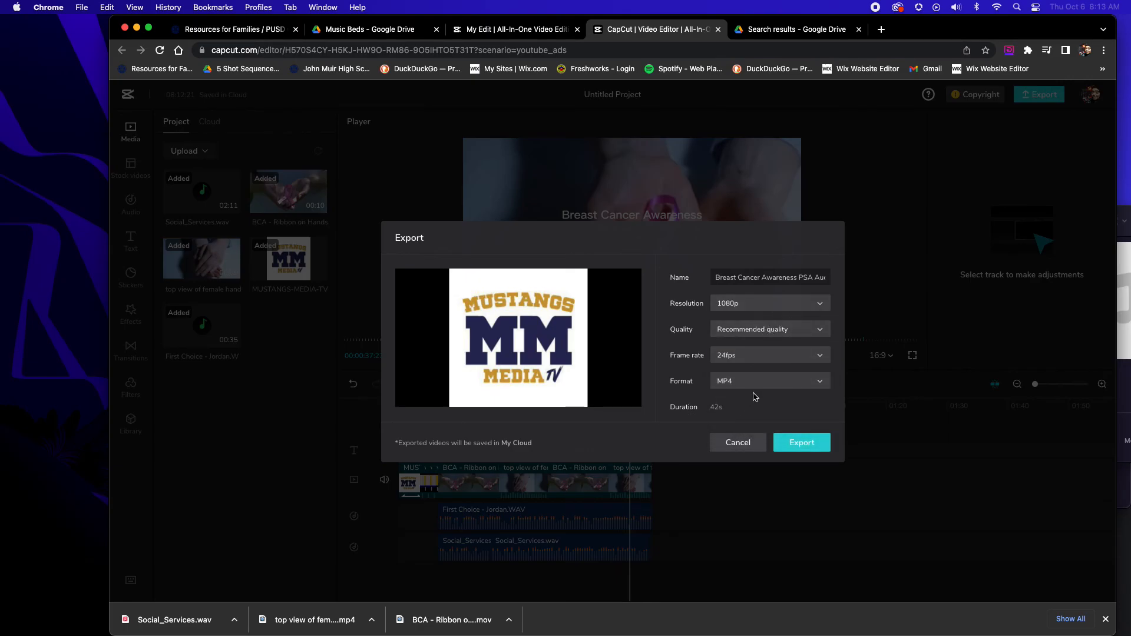
left_click(793, 307)
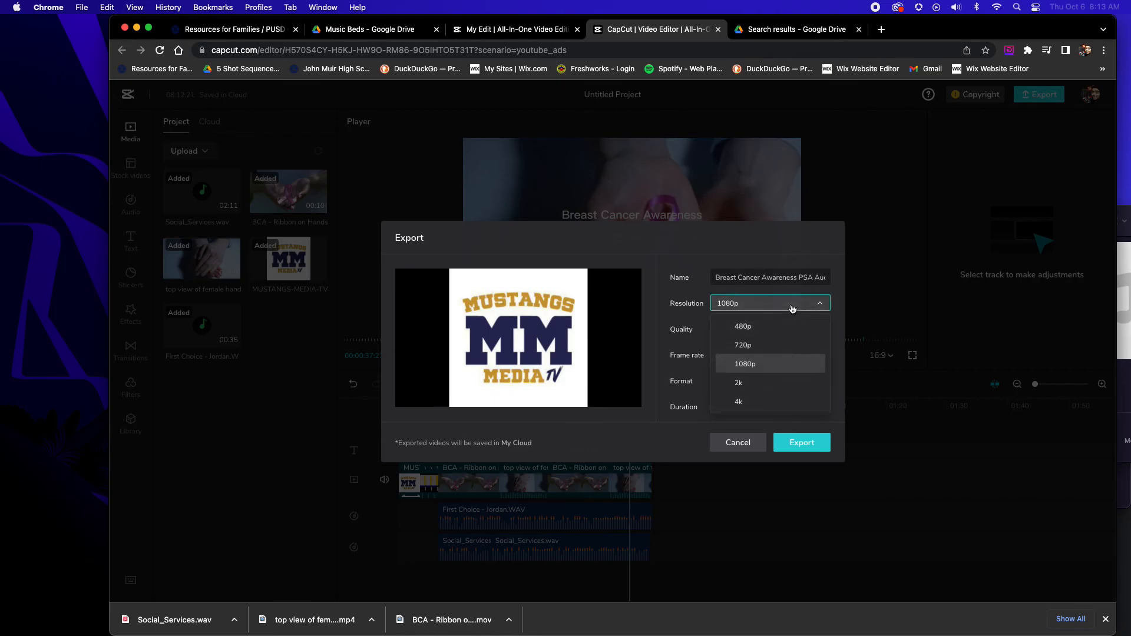
left_click(794, 257)
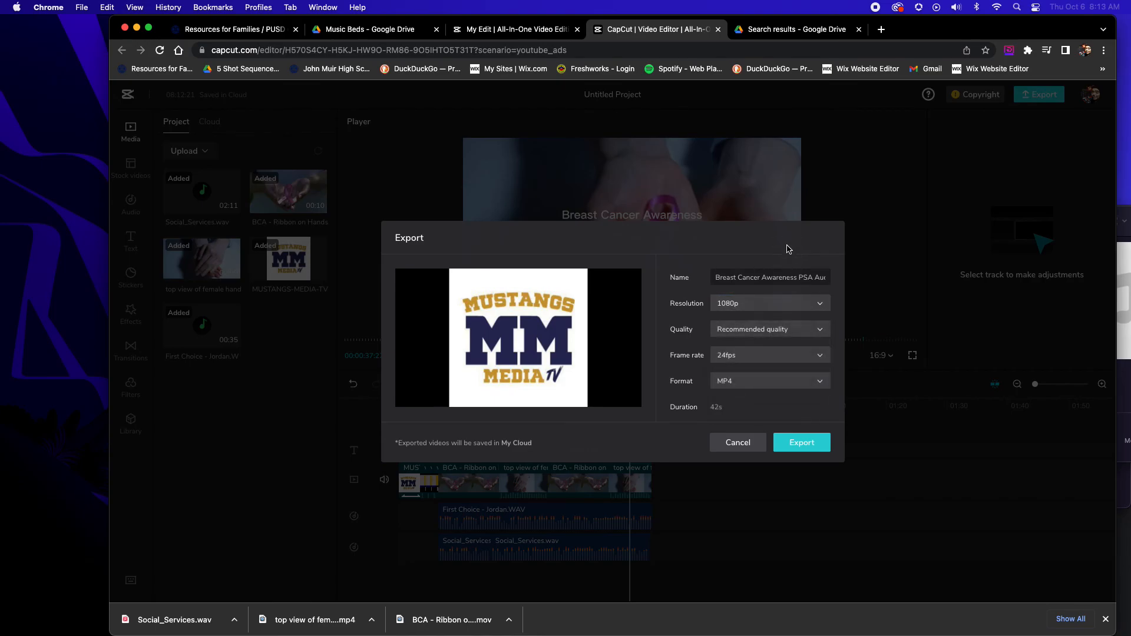
left_click(800, 443)
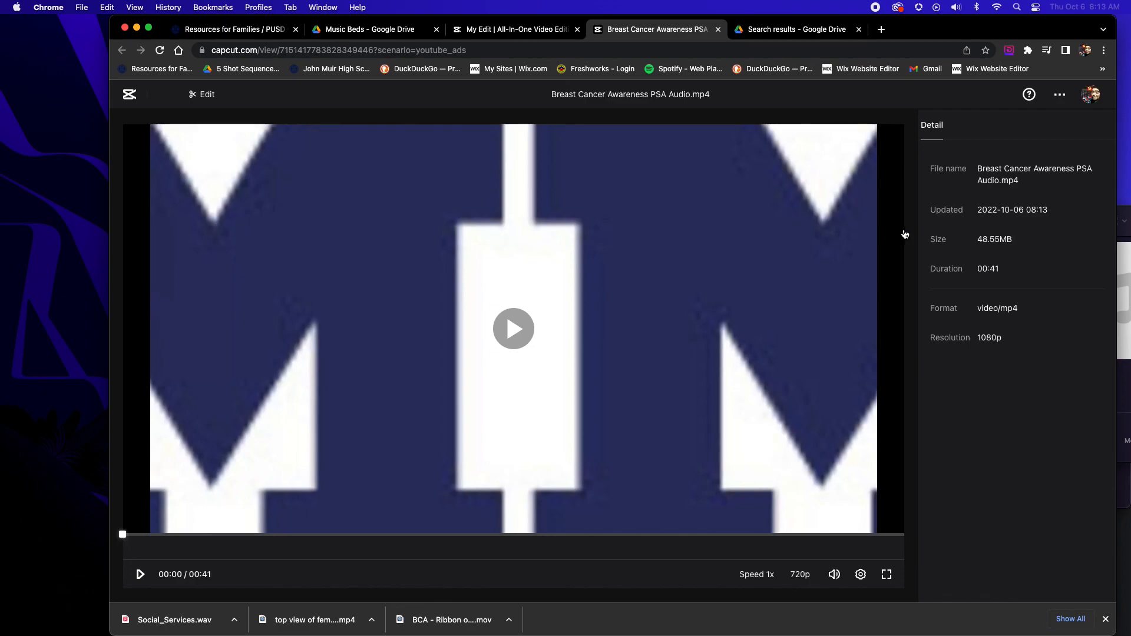
Look at the download and delete options for the exported video, then dismiss them
left_click(1060, 94)
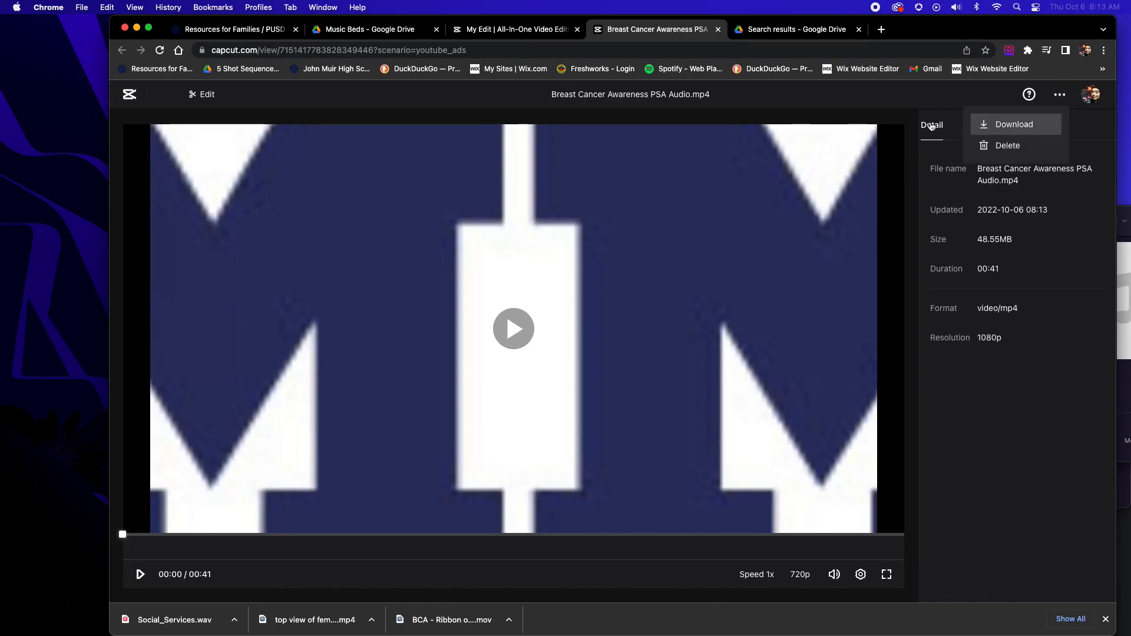
left_click(773, 111)
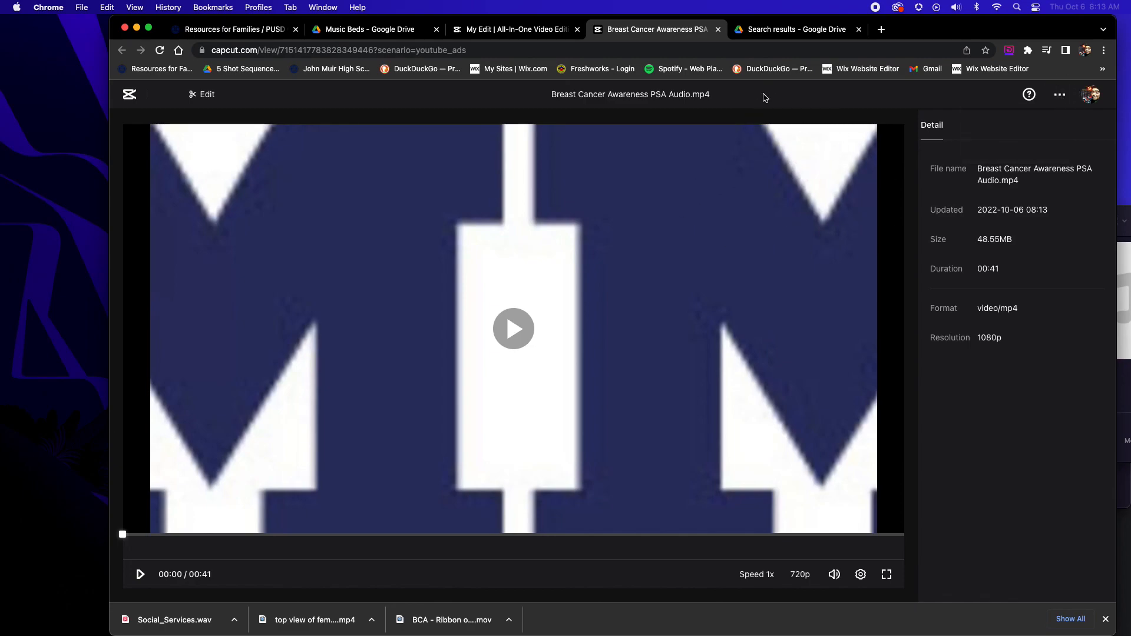